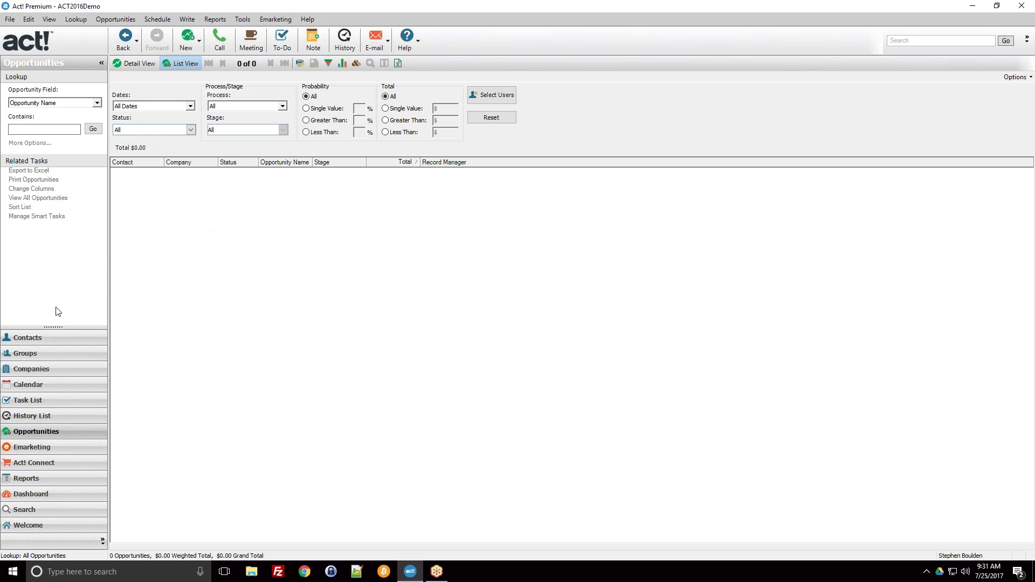
pyautogui.click(33, 342)
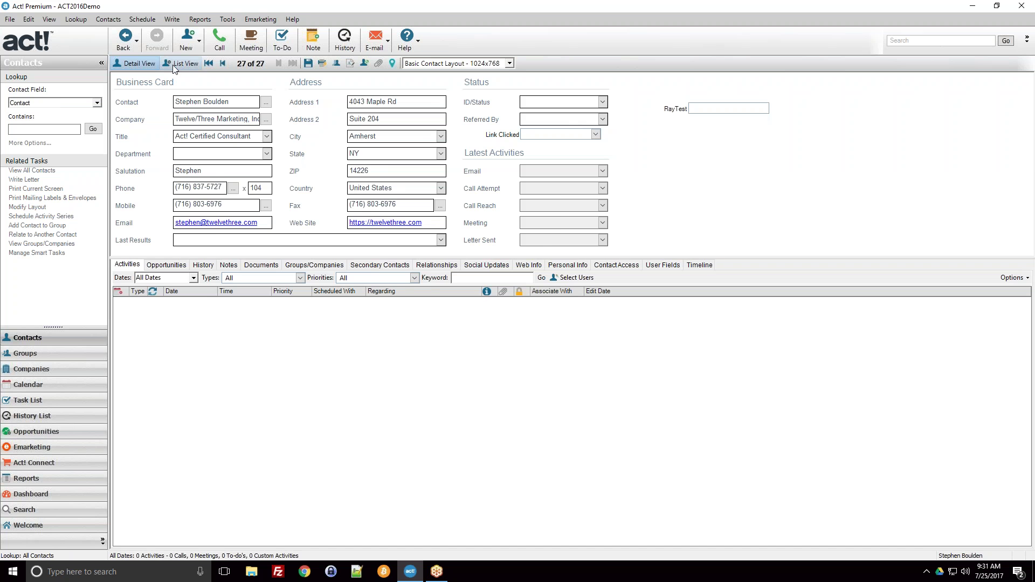
pyautogui.click(171, 66)
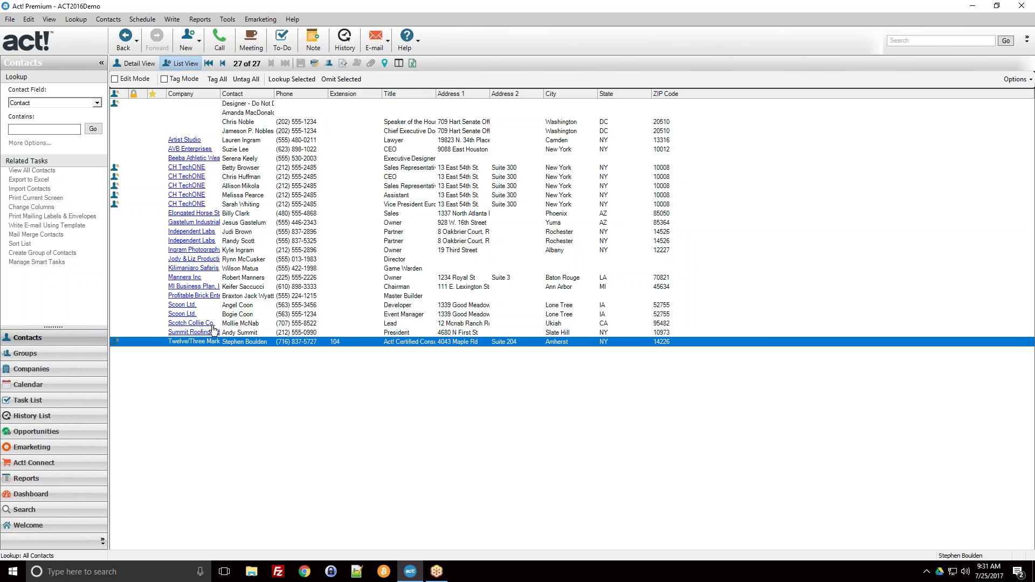
pyautogui.click(254, 249)
pyautogui.click(252, 243)
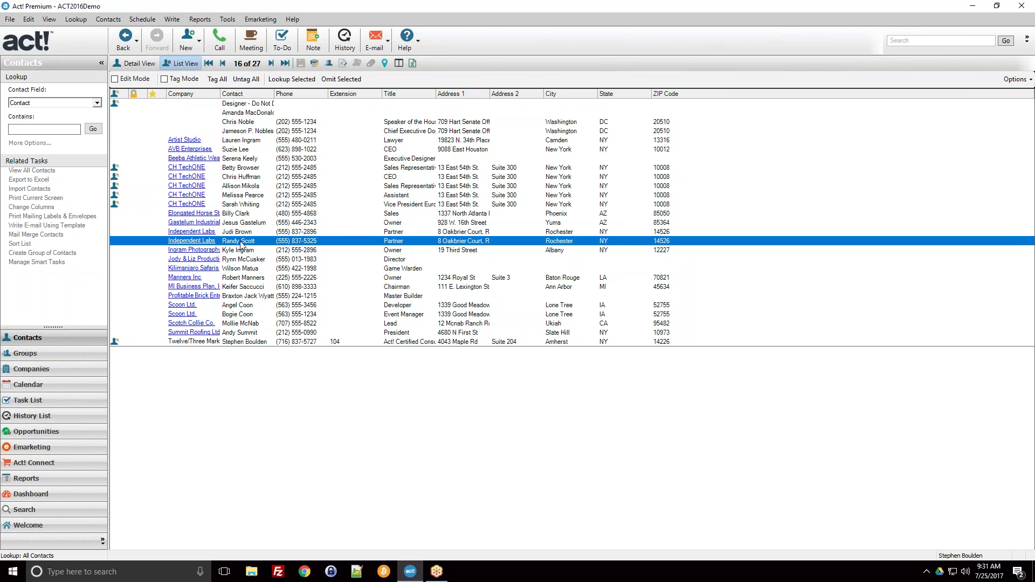
pyautogui.doubleClick(241, 246)
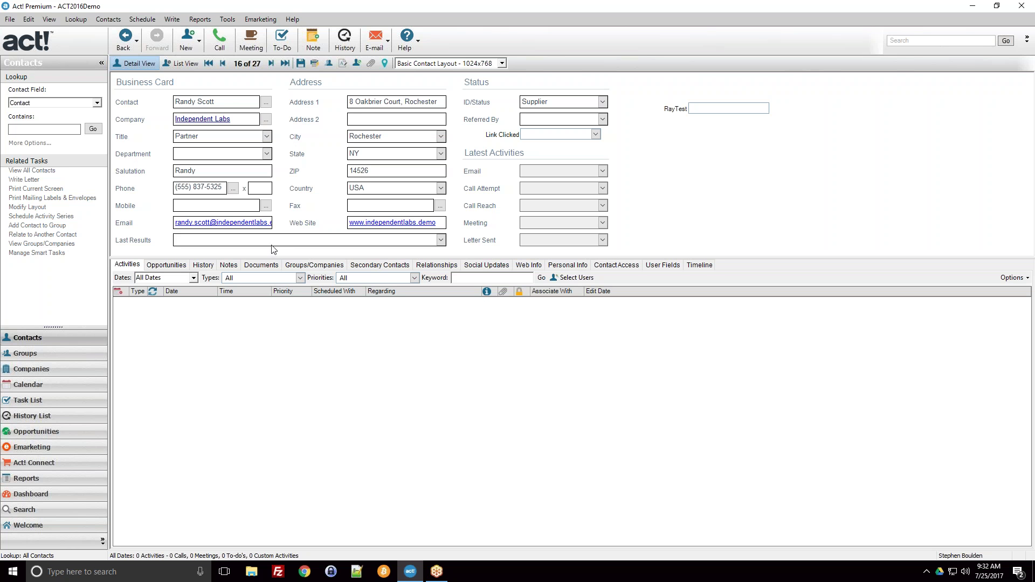
pyautogui.click(151, 266)
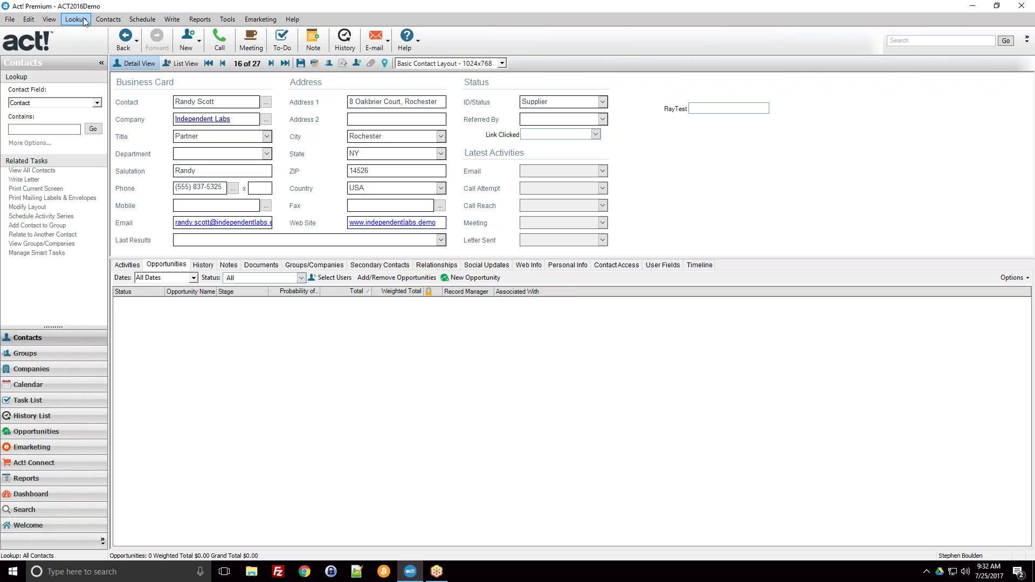
pyautogui.click(105, 20)
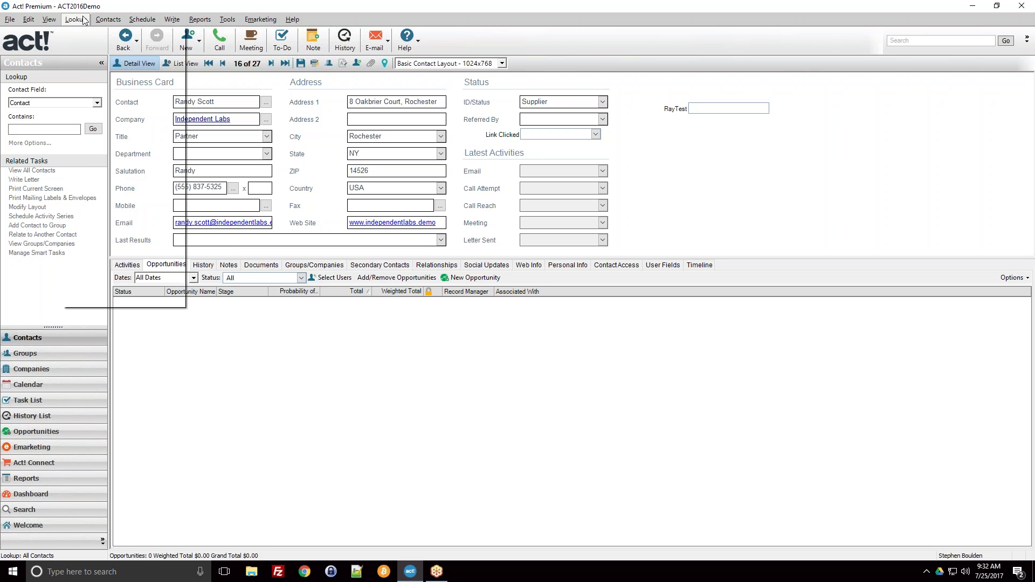
pyautogui.moveTo(60, 21)
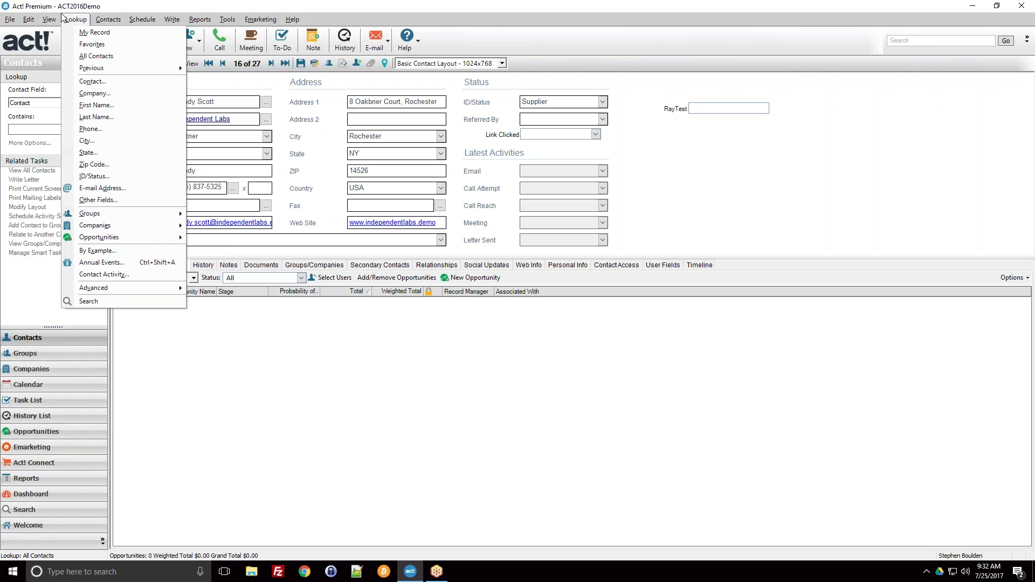
pyautogui.click(64, 19)
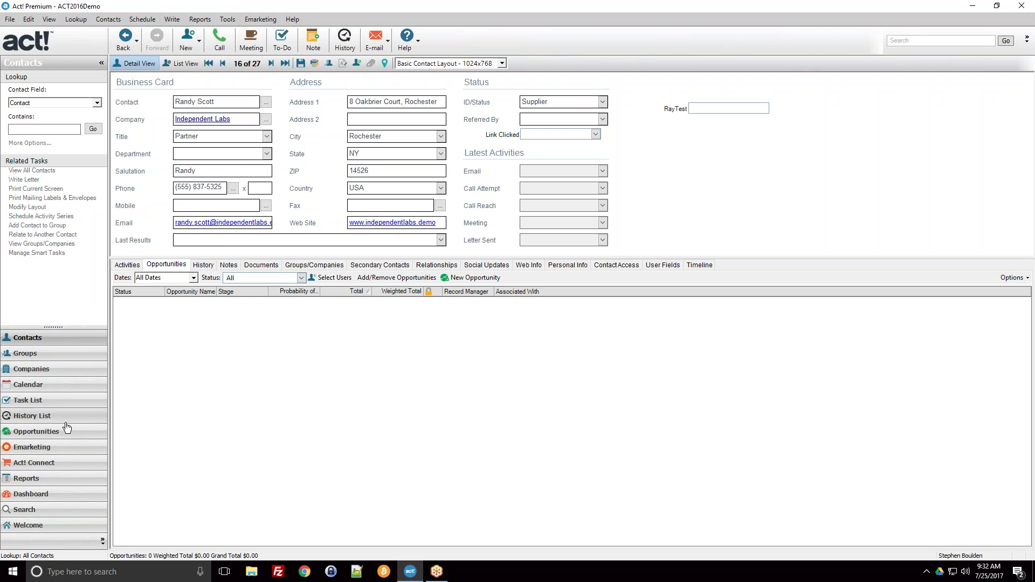
pyautogui.click(62, 431)
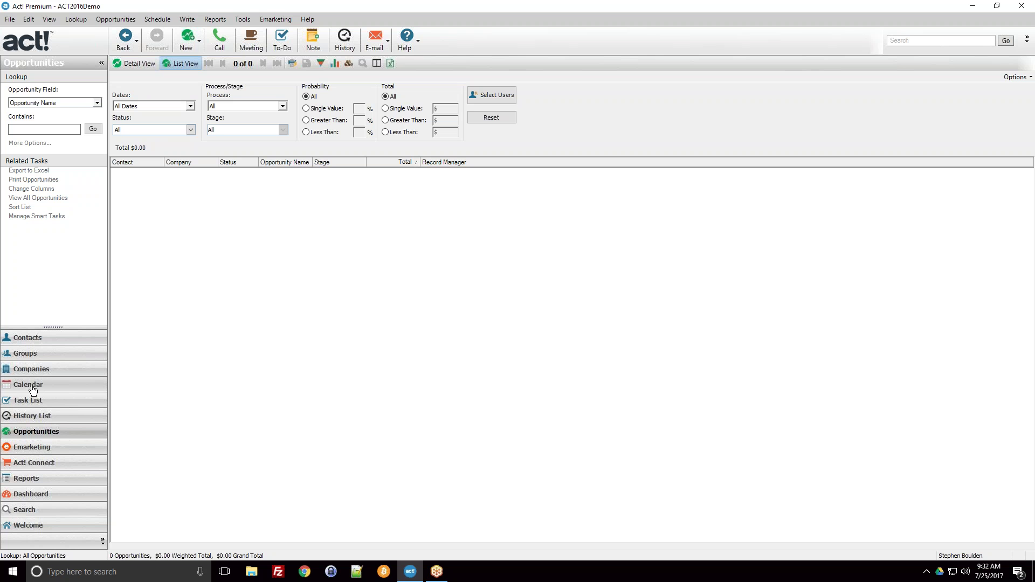
pyautogui.click(45, 345)
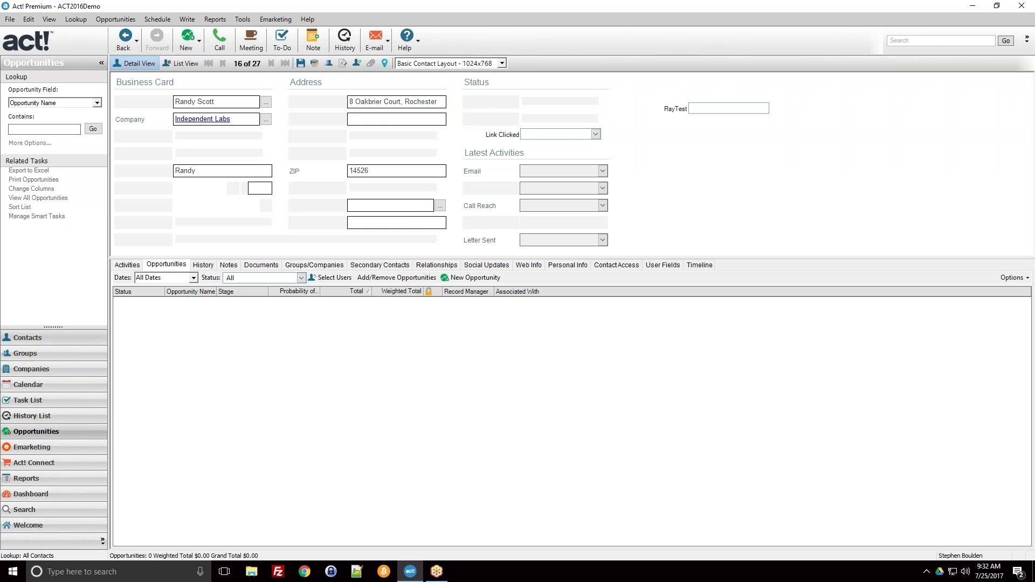
pyautogui.click(222, 44)
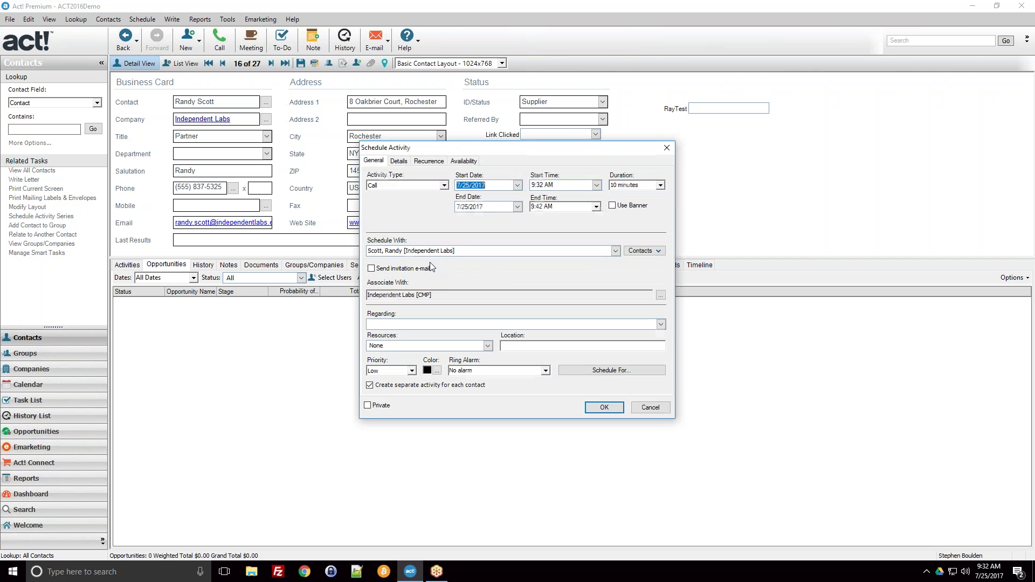
pyautogui.moveTo(464, 252); pyautogui.dragTo(367, 251)
pyautogui.click(367, 251)
pyautogui.click(616, 251)
pyautogui.click(539, 317)
pyautogui.click(648, 408)
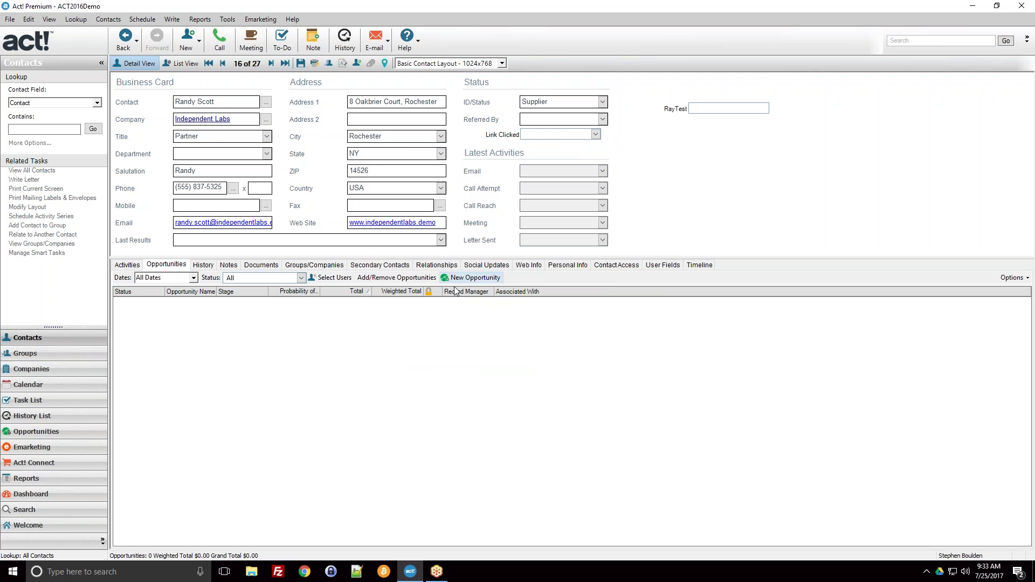
pyautogui.tripleClick(217, 99)
pyautogui.click(221, 105)
pyautogui.click(475, 281)
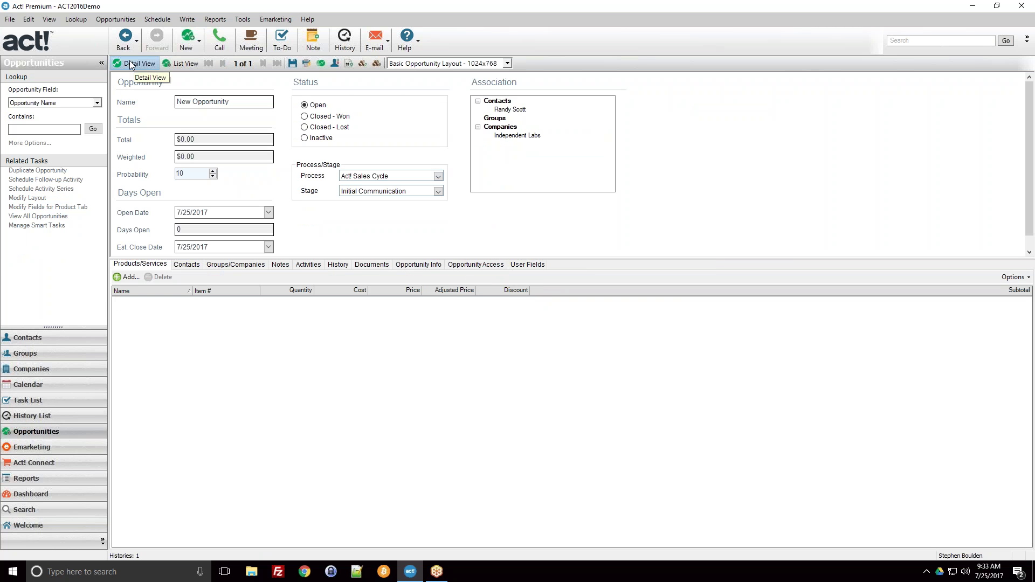
pyautogui.click(244, 99)
pyautogui.moveTo(554, 258)
pyautogui.mouseDown()
pyautogui.moveTo(579, 295)
pyautogui.moveTo(550, 283)
pyautogui.mouseUp()
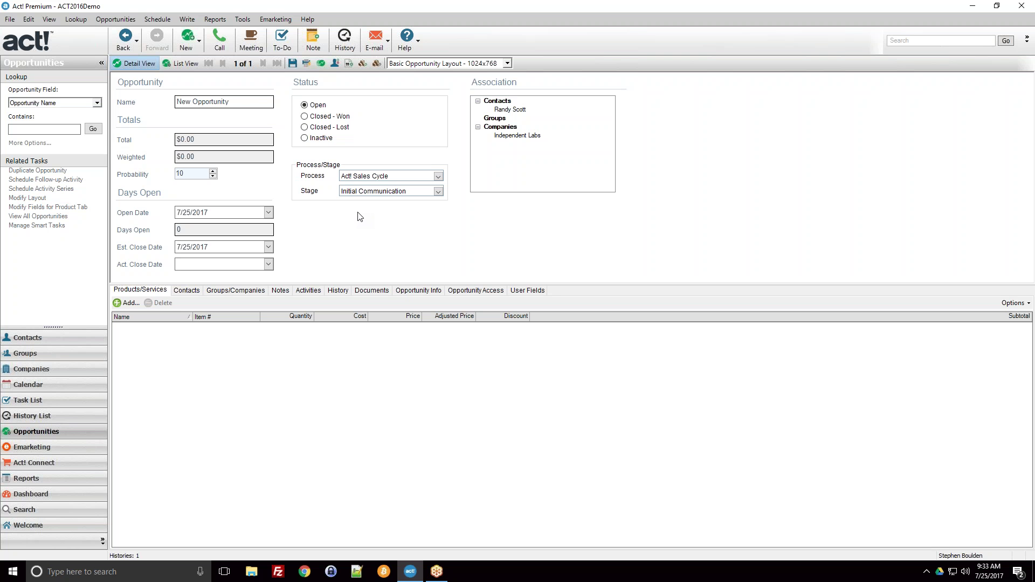
# Name the opportunity 'Independent Labs Act v19 Upgrade' and save it
pyautogui.moveTo(238, 104); pyautogui.dragTo(165, 109)
pyautogui.write('Independent Labs Act v19 Upgrade')
pyautogui.click(292, 64)
pyautogui.click(290, 64)
# Inspect the Total and Weighted fields, then select the 7/25/2017 open date
pyautogui.click(214, 102)
pyautogui.click(224, 159)
pyautogui.click(251, 143)
pyautogui.click(219, 159)
pyautogui.click(218, 158)
pyautogui.click(248, 214)
pyautogui.click(249, 214)
pyautogui.moveTo(209, 213); pyautogui.dragTo(178, 215)
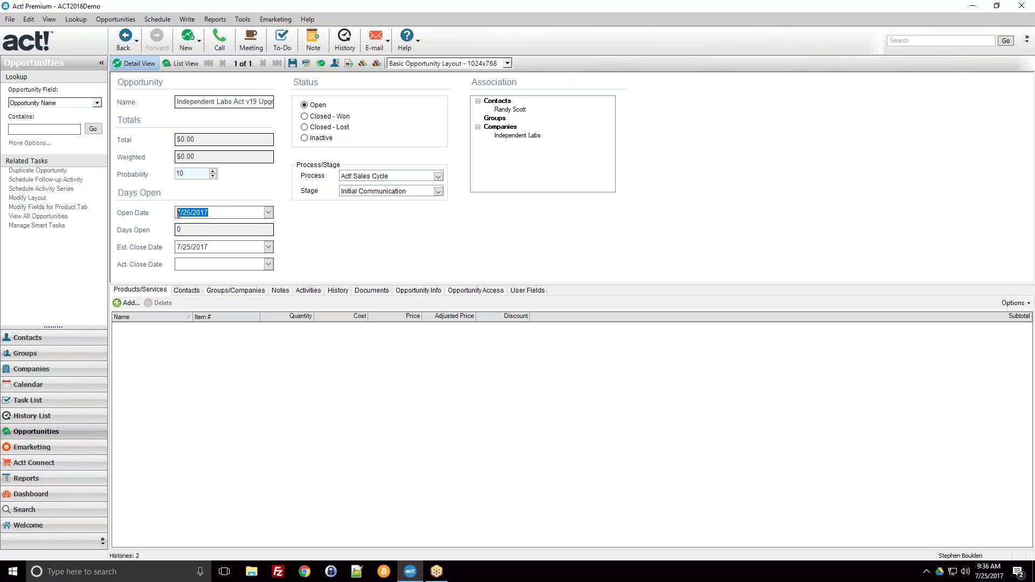
# Change the estimated close date from 7/25/2017 to 8/14/2017 using the calendar
pyautogui.click(221, 248)
pyautogui.click(224, 248)
pyautogui.click(269, 248)
pyautogui.click(268, 247)
pyautogui.click(269, 248)
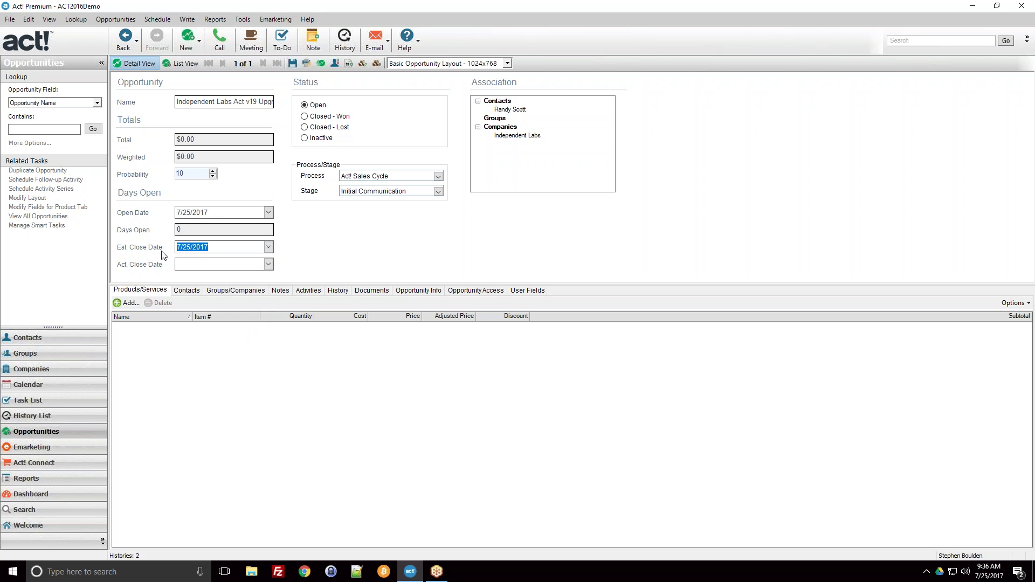
pyautogui.click(269, 247)
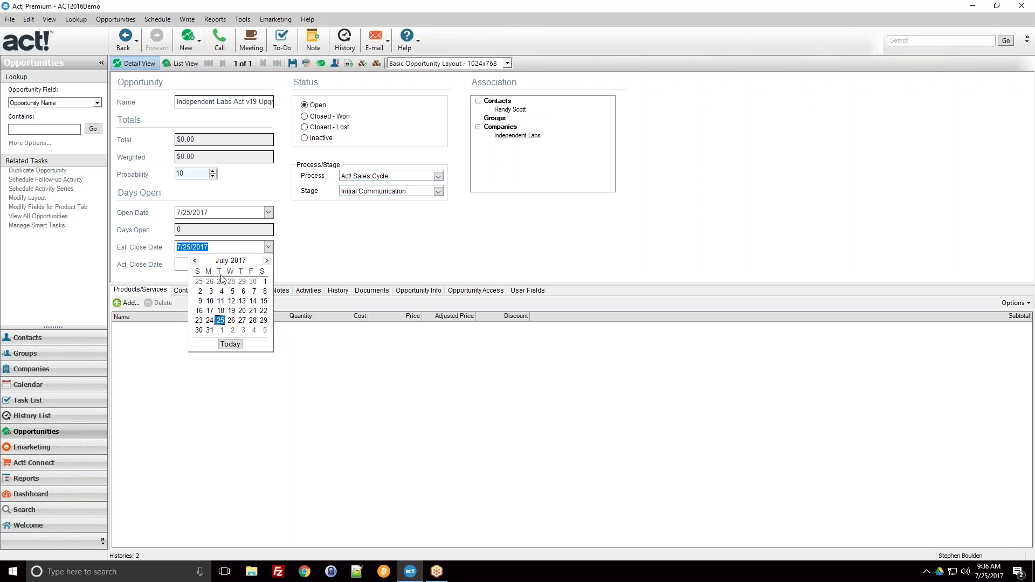
pyautogui.click(266, 261)
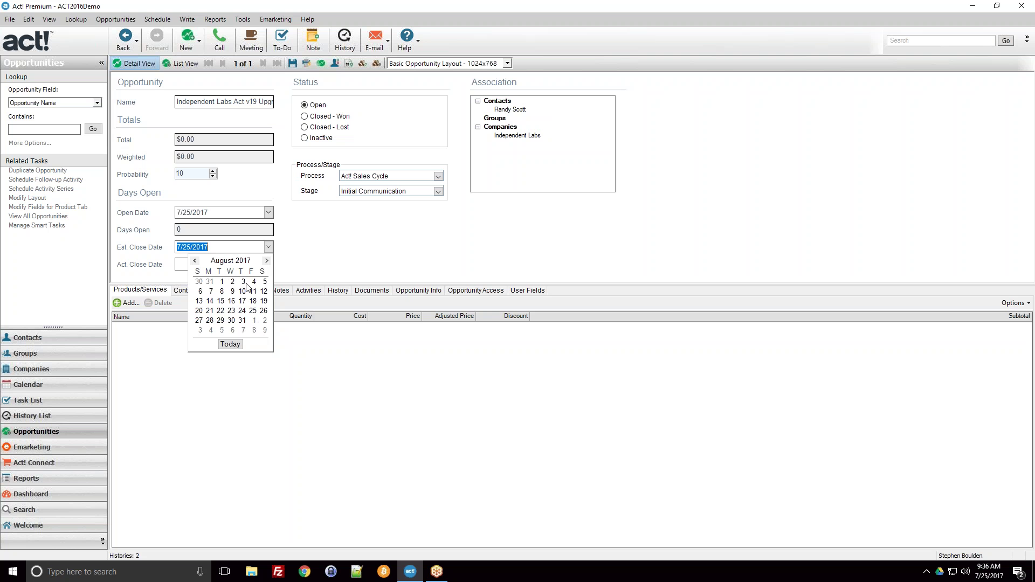
pyautogui.click(210, 301)
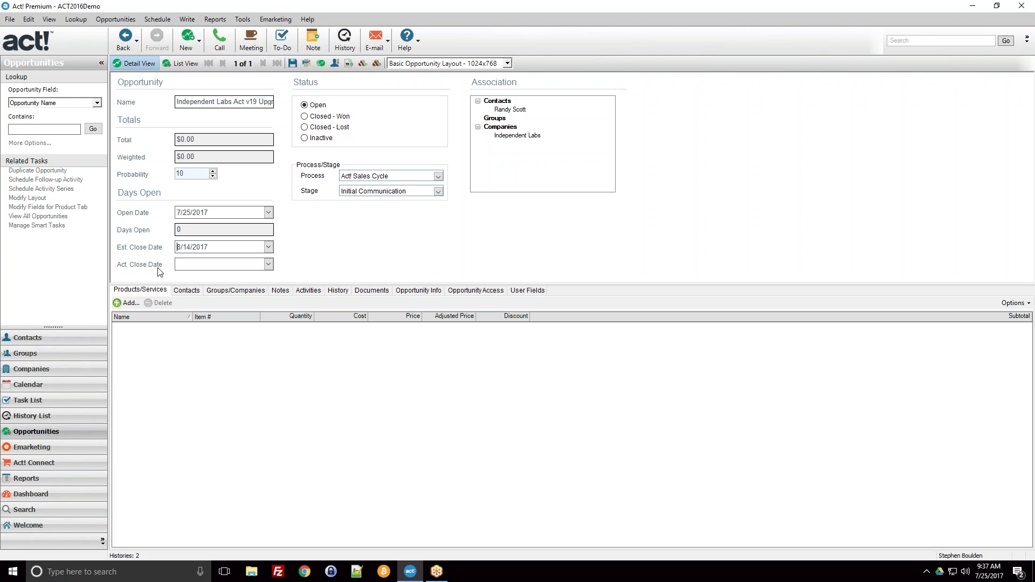
pyautogui.click(181, 265)
pyautogui.click(438, 177)
pyautogui.click(438, 177)
pyautogui.click(439, 176)
pyautogui.scroll(-1, 439, 193)
pyautogui.scroll(1, 440, 193)
pyautogui.click(404, 187)
pyautogui.click(438, 192)
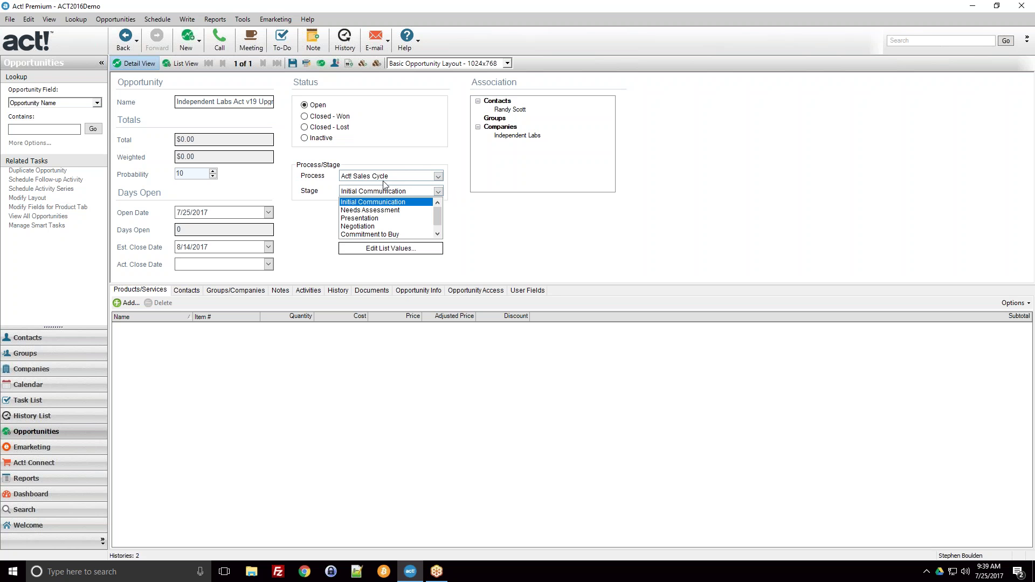
pyautogui.click(409, 172)
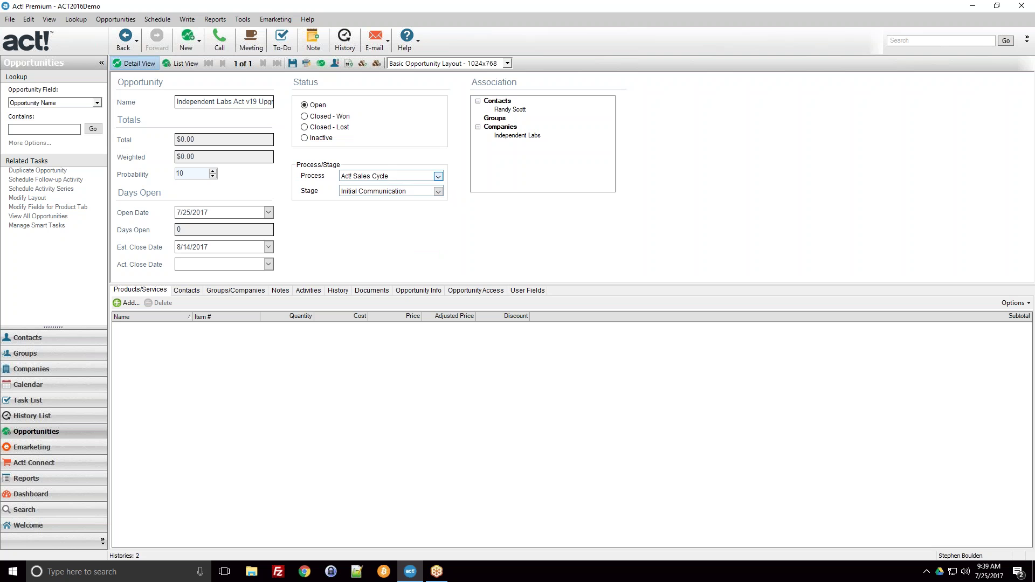
pyautogui.click(438, 177)
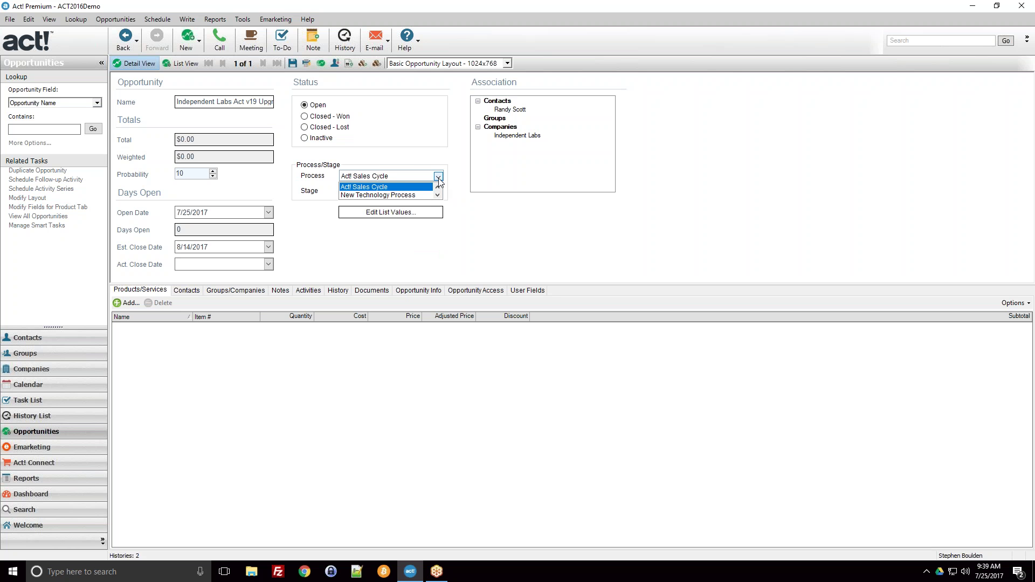
pyautogui.click(418, 187)
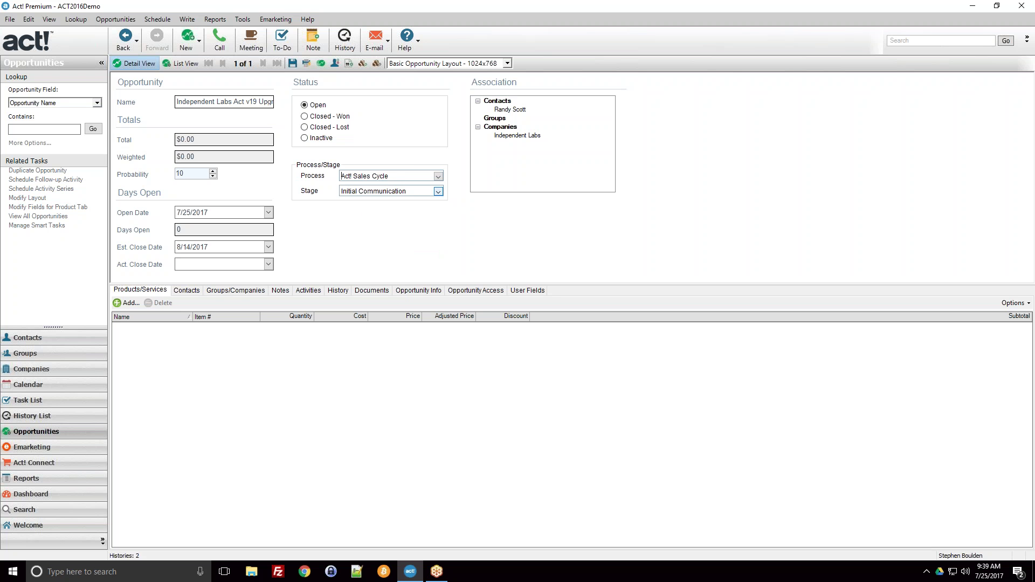
pyautogui.click(439, 192)
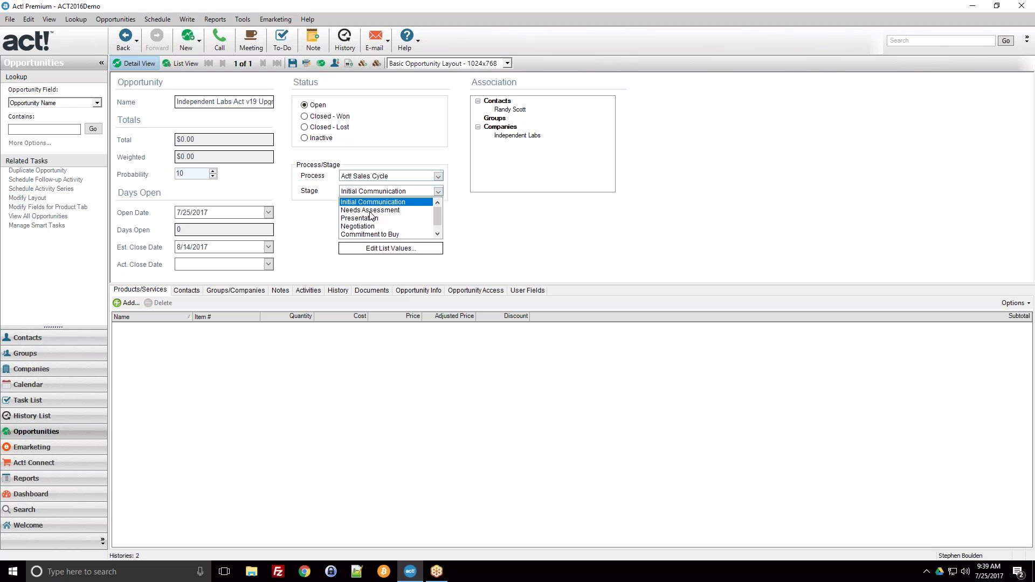
pyautogui.scroll(-1, 370, 218)
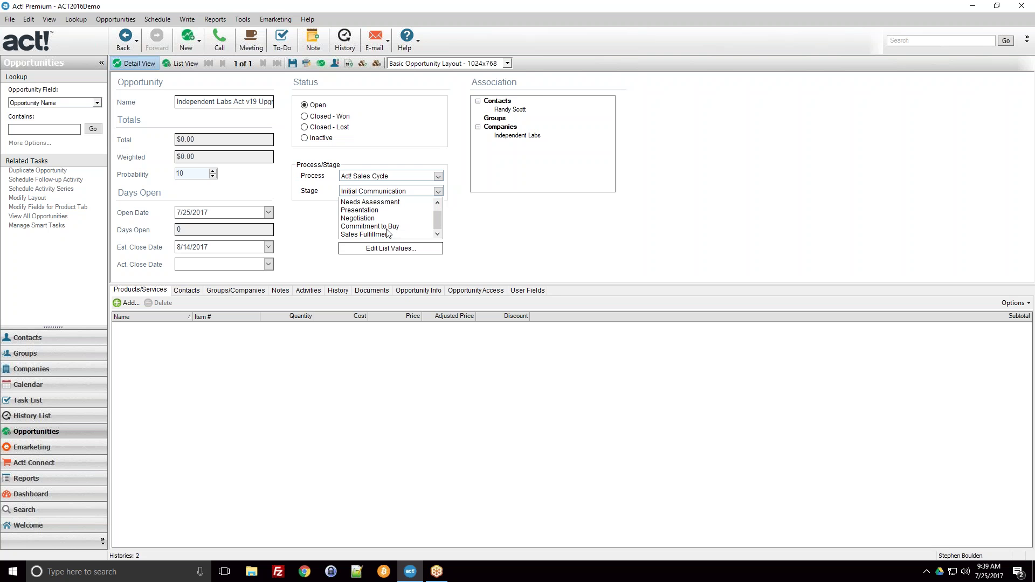
pyautogui.scroll(1, 402, 226)
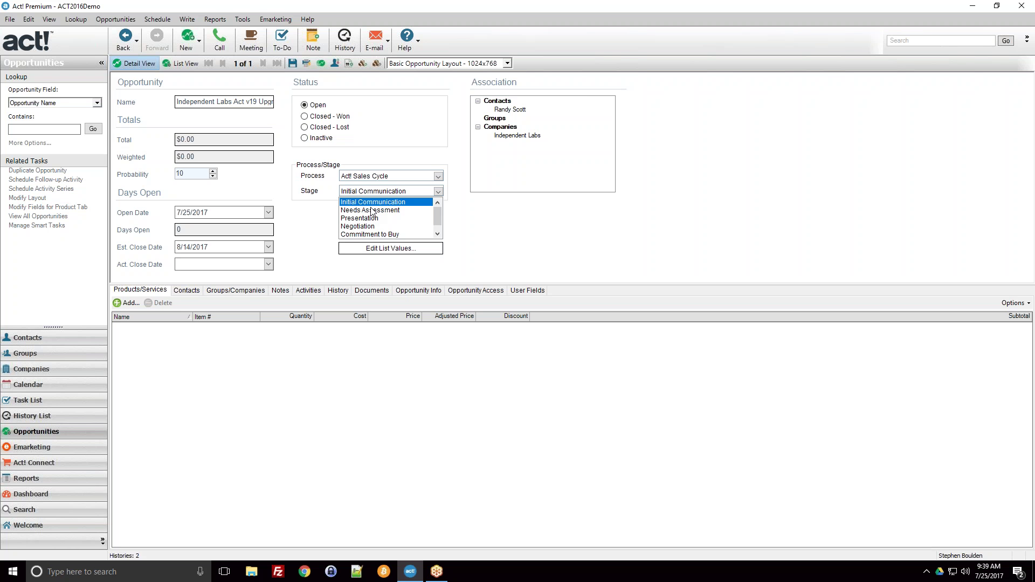
pyautogui.click(390, 189)
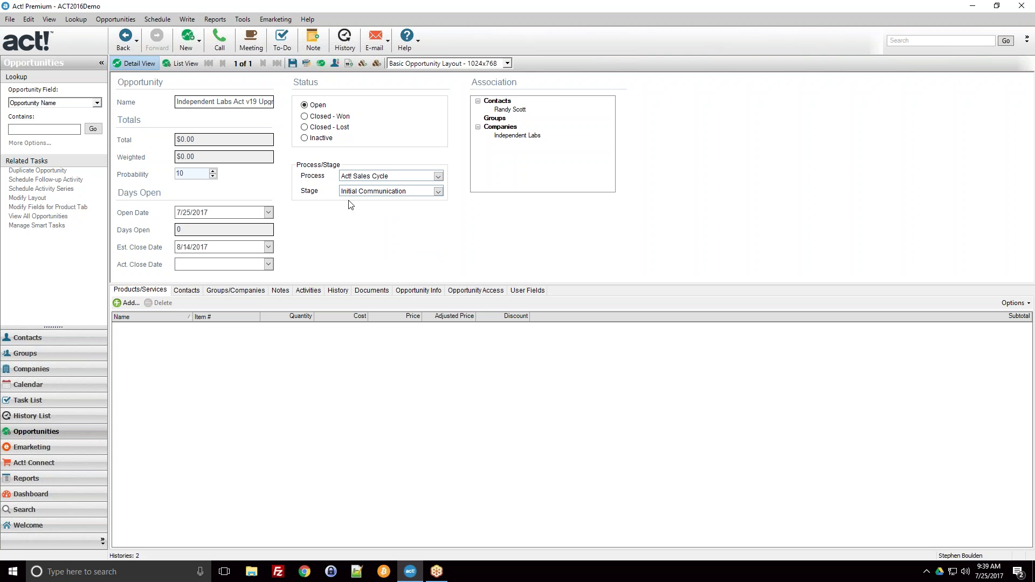
pyautogui.click(440, 192)
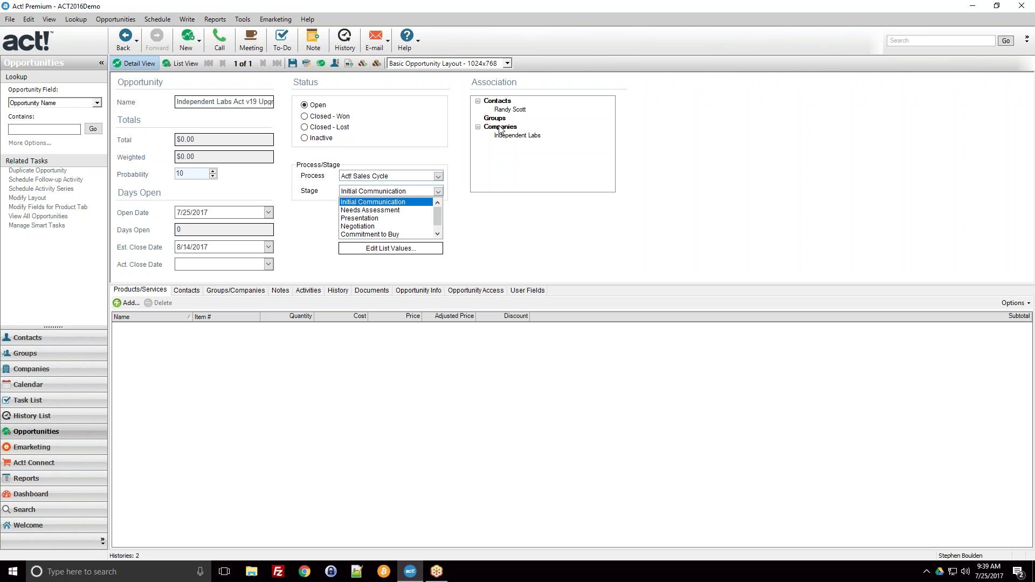
pyautogui.click(362, 203)
pyautogui.click(439, 192)
pyautogui.scroll(-1, 393, 221)
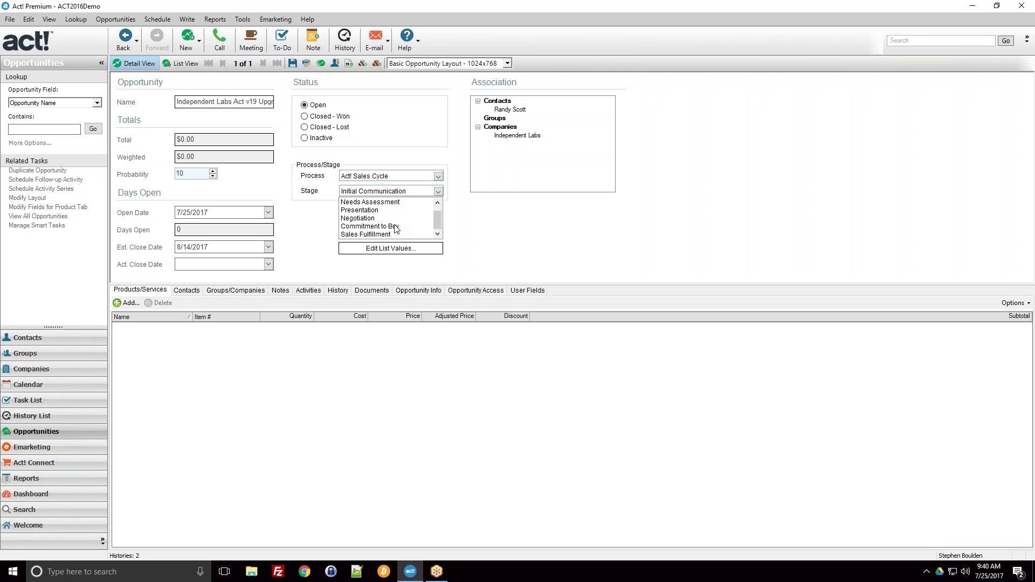
pyautogui.click(466, 247)
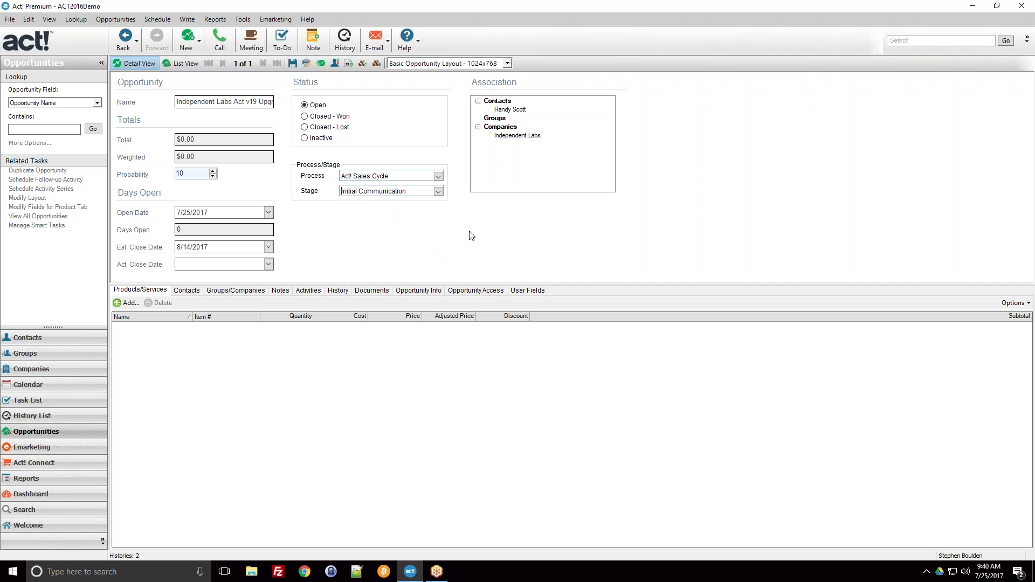
pyautogui.click(438, 192)
pyautogui.click(457, 203)
pyautogui.click(201, 142)
pyautogui.click(187, 174)
pyautogui.click(186, 173)
pyautogui.click(438, 177)
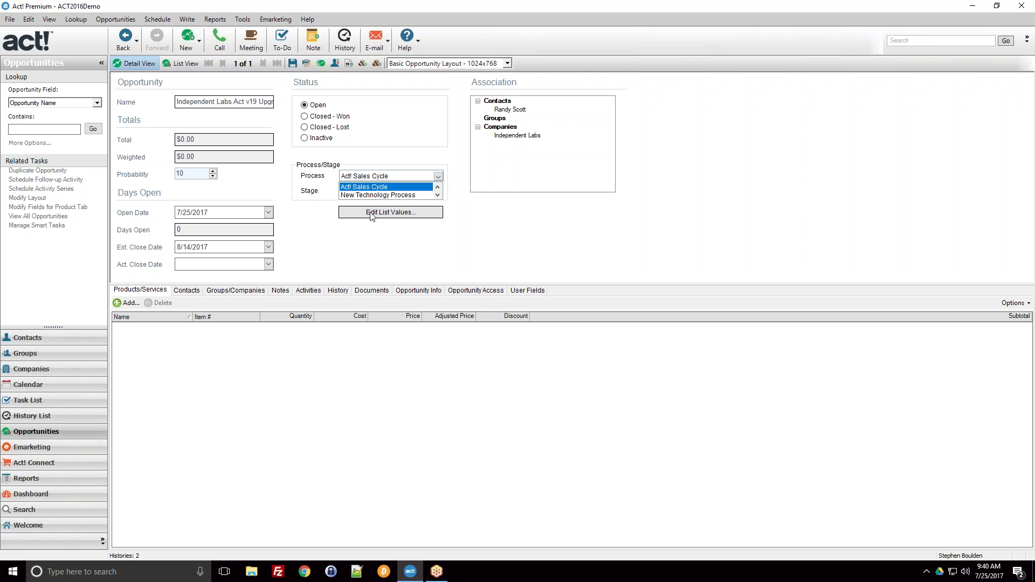
pyautogui.click(439, 178)
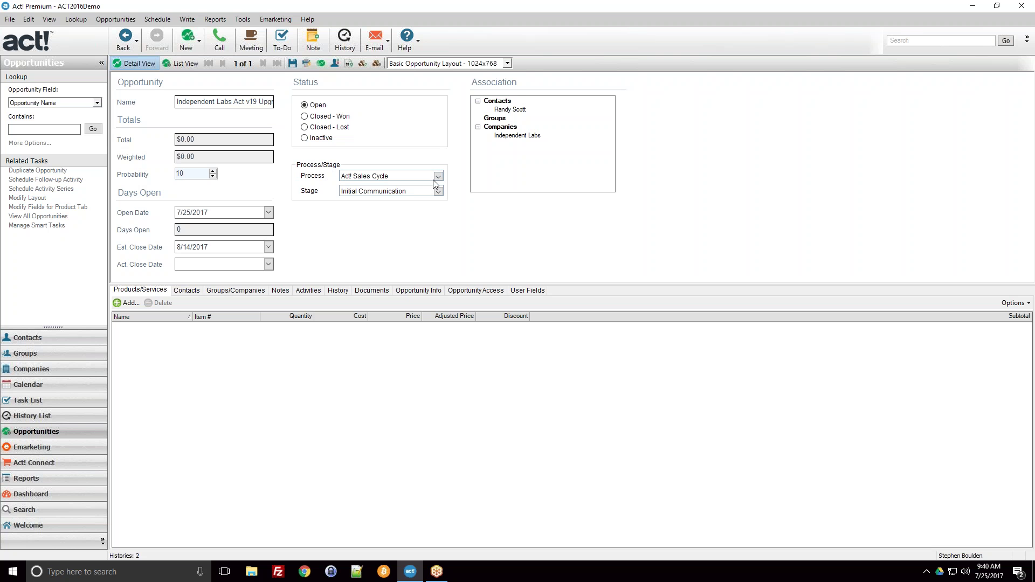
pyautogui.click(437, 178)
pyautogui.press('Tab')
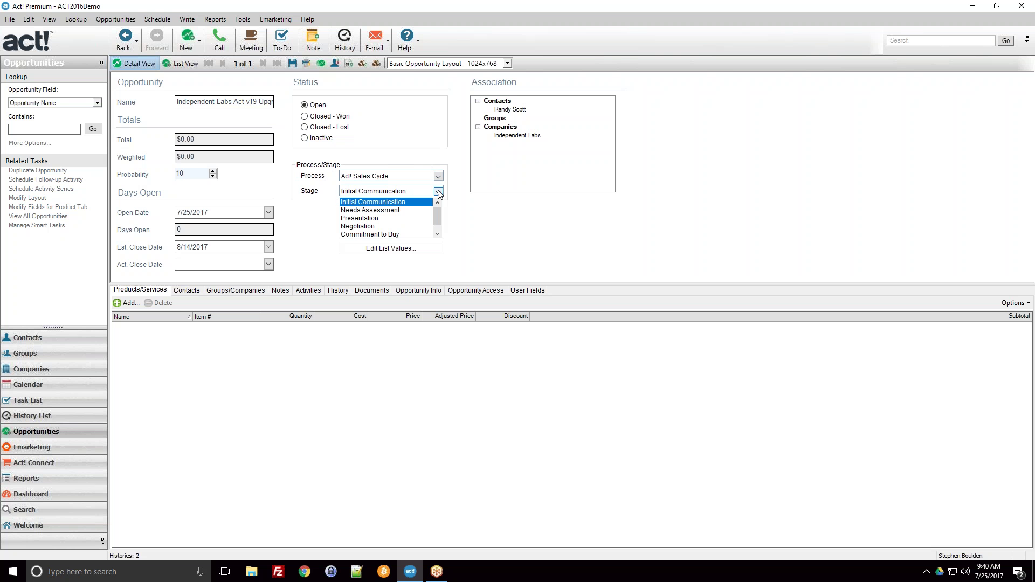
pyautogui.click(454, 184)
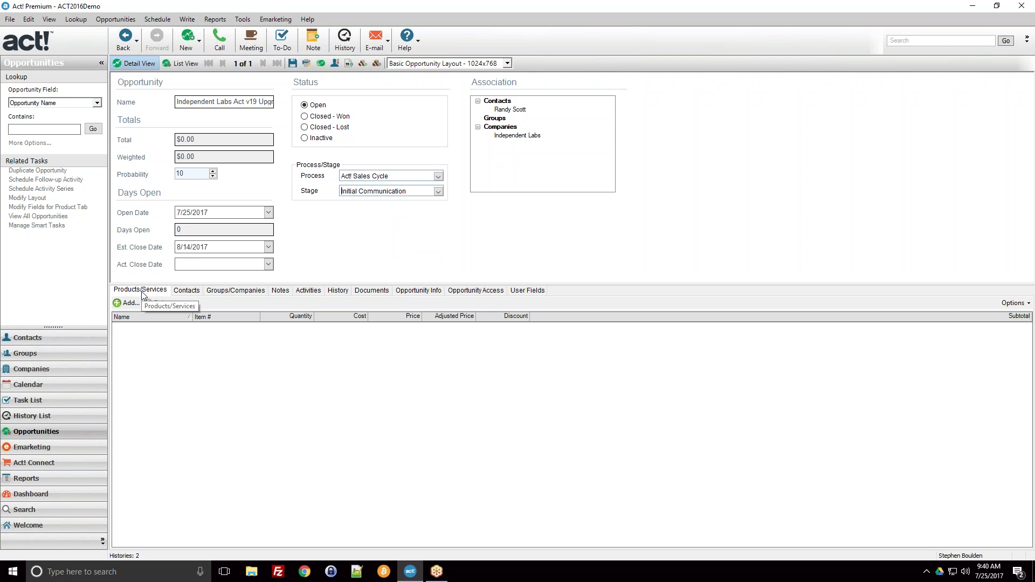
# Start a new product entry on the opportunity and check the saved product name list
pyautogui.moveTo(196, 139); pyautogui.dragTo(180, 140)
pyautogui.click(186, 140)
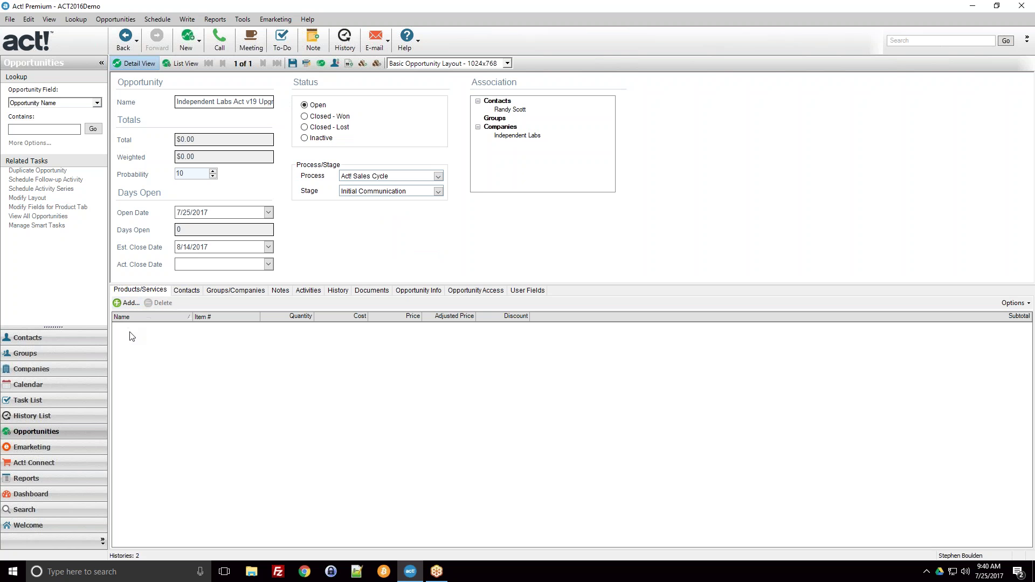
pyautogui.click(124, 304)
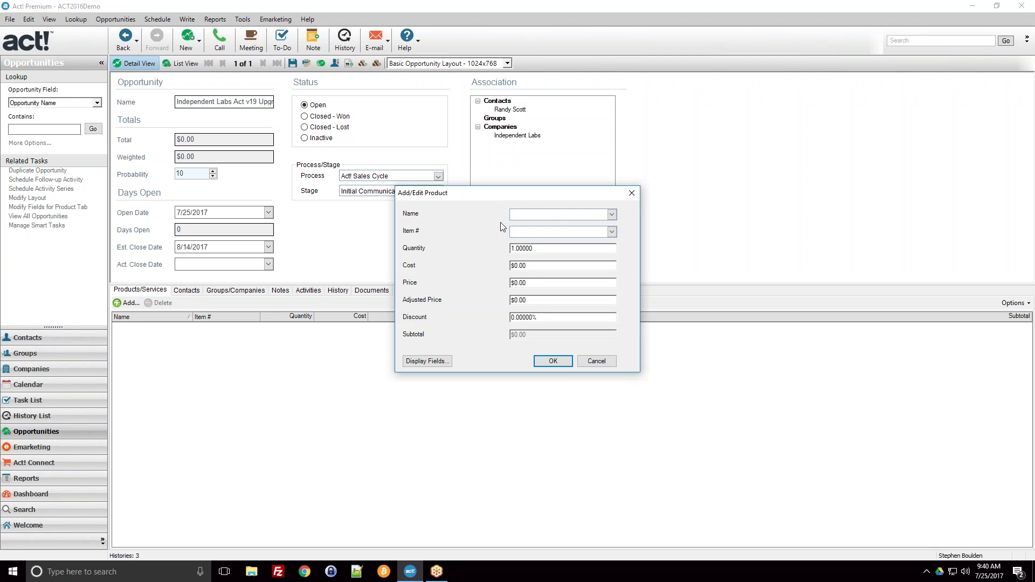
pyautogui.click(613, 214)
pyautogui.click(615, 215)
pyautogui.click(612, 214)
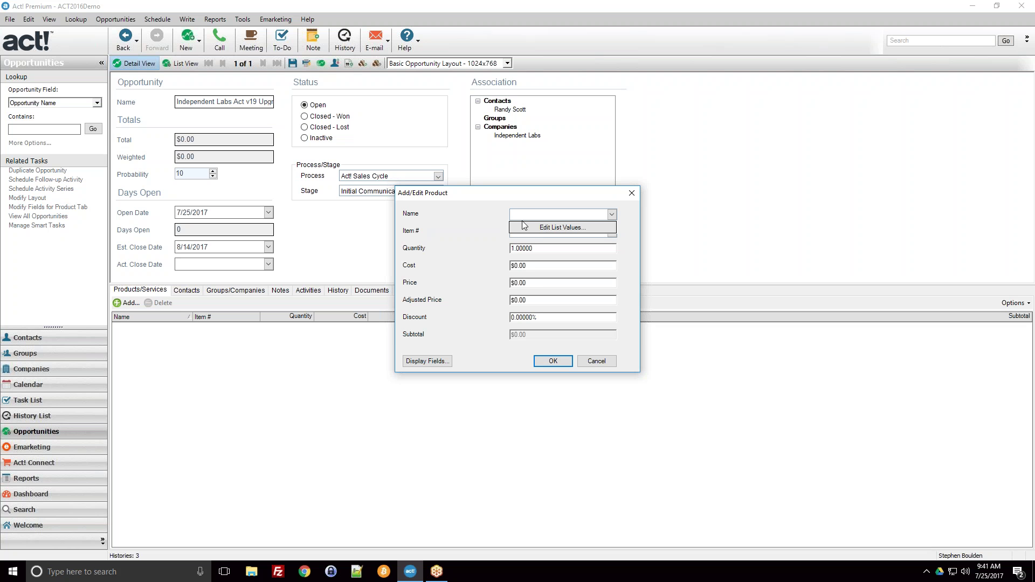
# Enter product name 'Act! Premium v19 Upgrade', item # ACTPRMV19, and cost $249.00
pyautogui.click(574, 213)
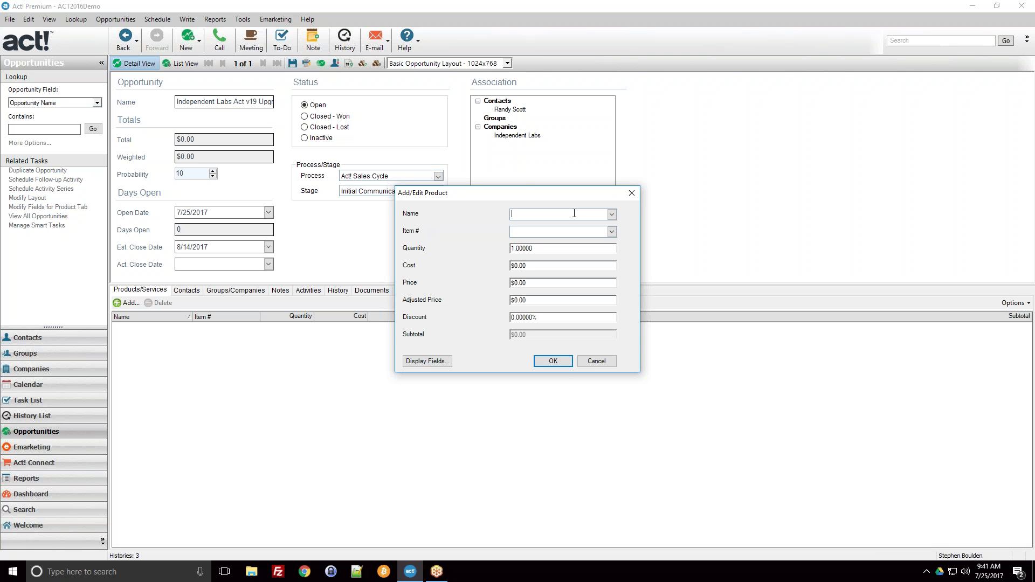
pyautogui.write('Act! Licenses')
pyautogui.press('BackSpace')
pyautogui.press('BackSpace')
pyautogui.press('BackSpace')
pyautogui.press('BackSpace')
pyautogui.press('BackSpace')
pyautogui.press('BackSpace')
pyautogui.press('BackSpace')
pyautogui.press('BackSpace')
pyautogui.press('BackSpace')
pyautogui.press('BackSpace')
pyautogui.press('BackSpace')
pyautogui.press('BackSpace')
pyautogui.write('ct! Premium v19 Upgrade')
pyautogui.press('Tab')
pyautogui.write('ACTPRMV19')
pyautogui.write('3')
pyautogui.write('49')
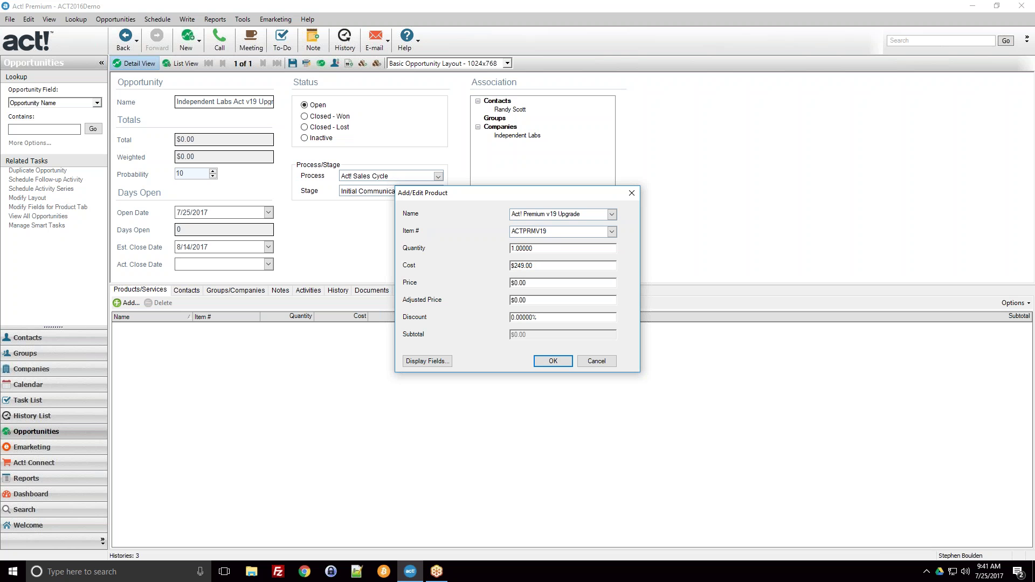
pyautogui.click(516, 285)
# Set the price to $249.00 and change the cost to $200.00 so the subtotal recalculates
pyautogui.write('249')
pyautogui.click(526, 266)
pyautogui.moveTo(525, 265); pyautogui.dragTo(515, 265)
pyautogui.click(526, 266)
pyautogui.write('200')
pyautogui.click(560, 301)
pyautogui.press('Tab')
pyautogui.click(612, 214)
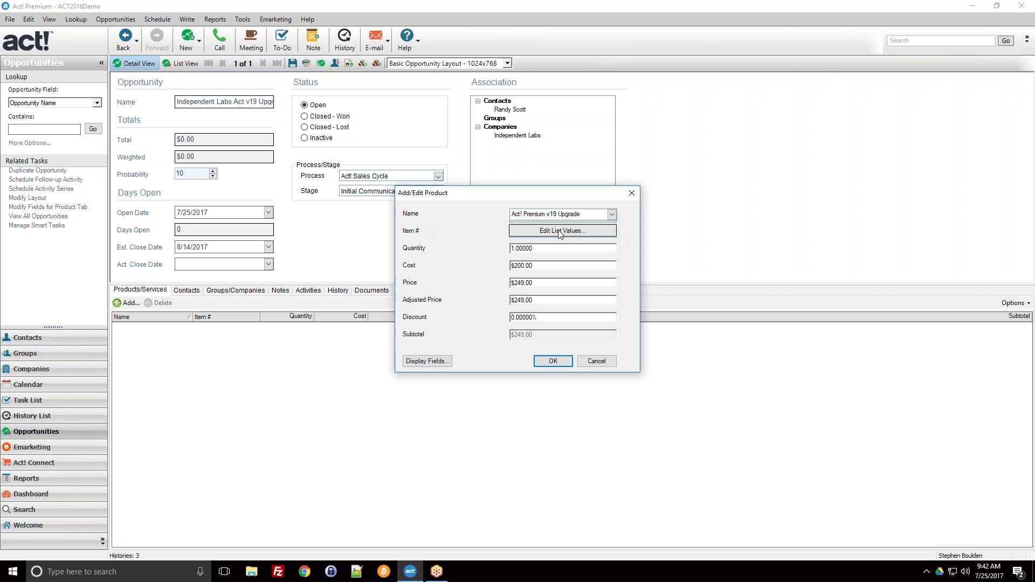
# Open and close the empty Manage Product List from the product name dropdown
pyautogui.click(560, 234)
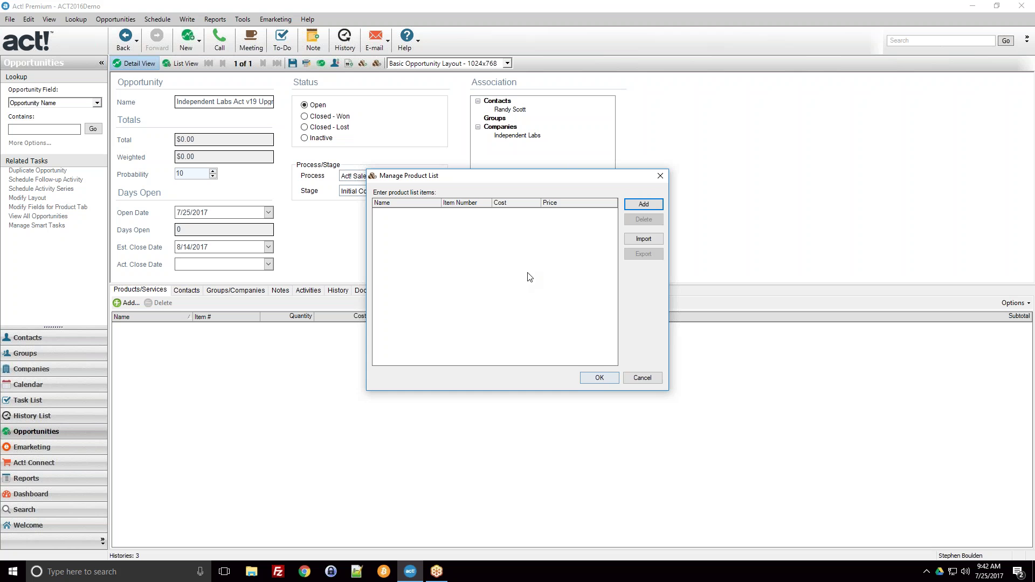
pyautogui.click(598, 378)
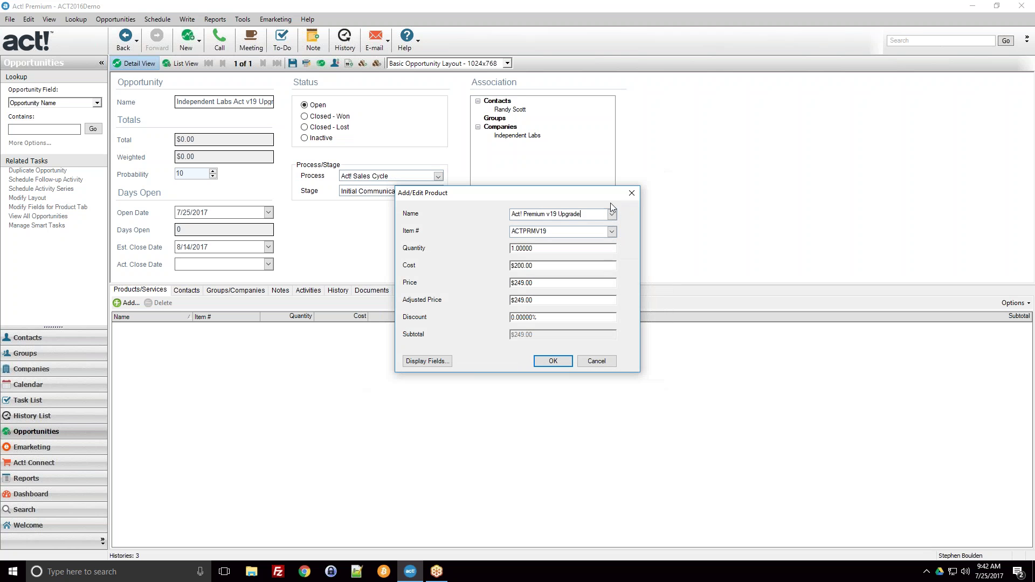
pyautogui.click(612, 214)
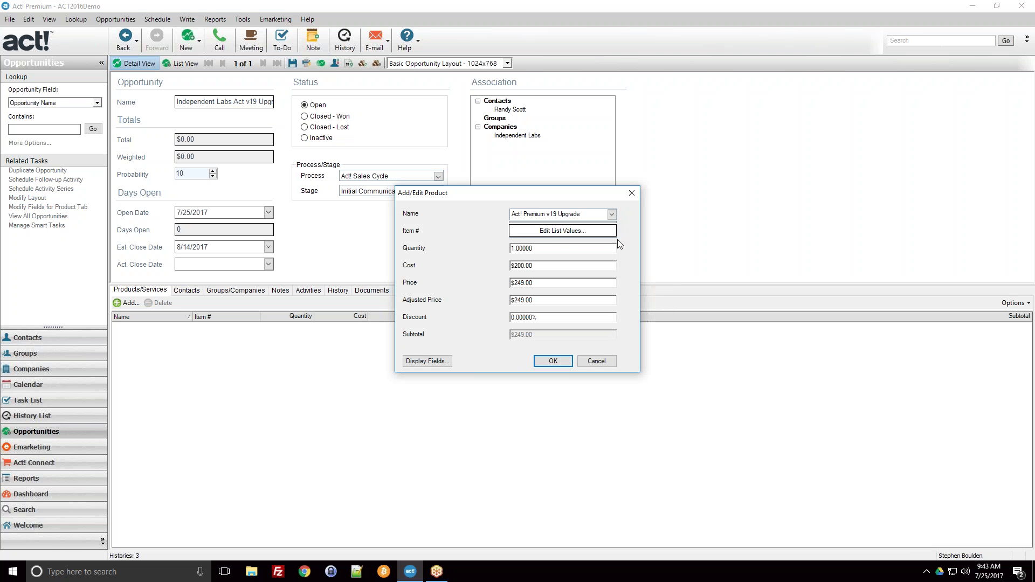
pyautogui.click(612, 214)
pyautogui.click(789, 19)
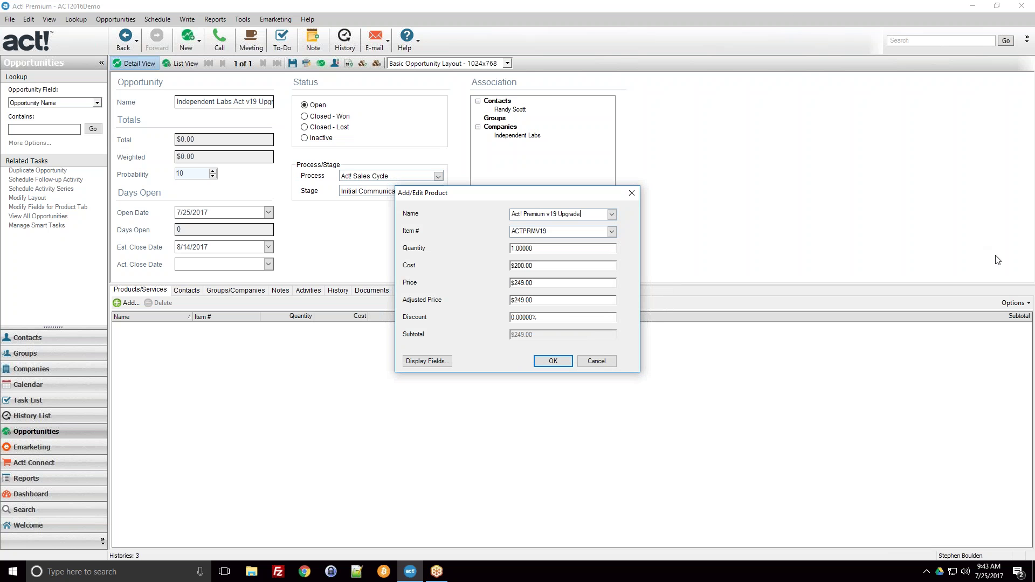
pyautogui.click(1029, 268)
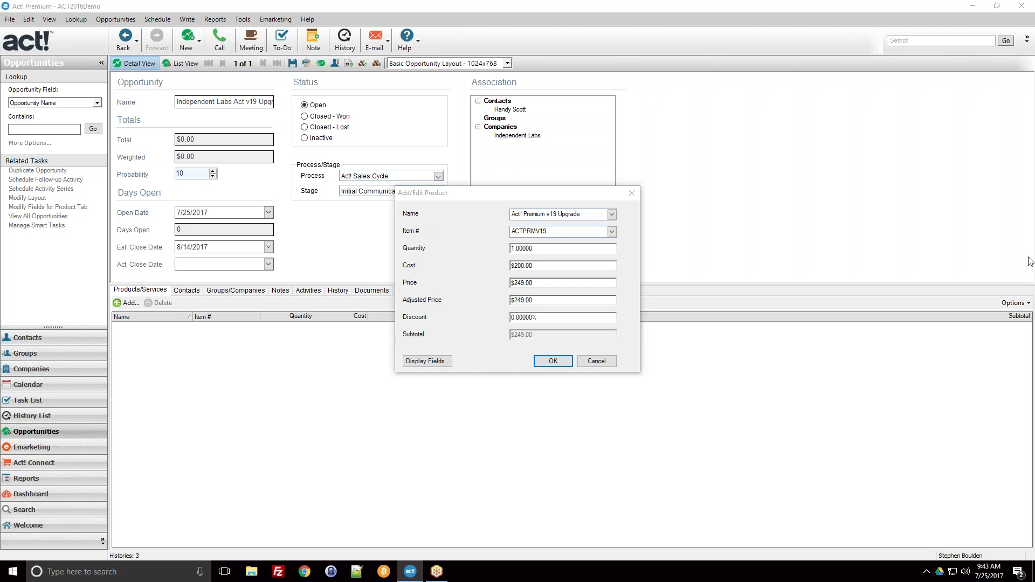
# Keep 'Act! Premium v19 Upgrade' as the name and add it, making Total $249.00
pyautogui.click(612, 215)
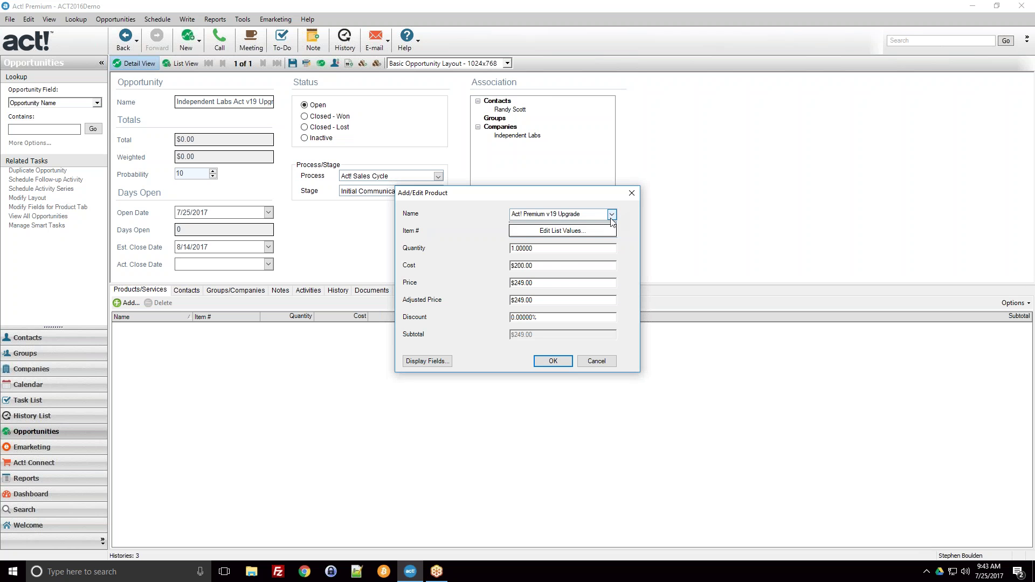
pyautogui.click(612, 215)
pyautogui.click(613, 215)
pyautogui.click(571, 232)
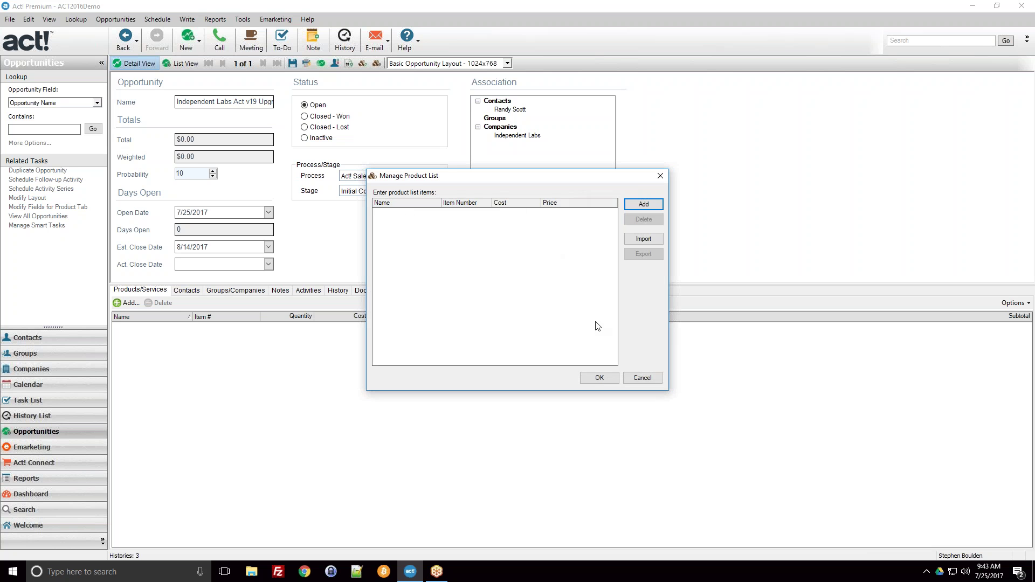
pyautogui.click(641, 378)
pyautogui.click(612, 214)
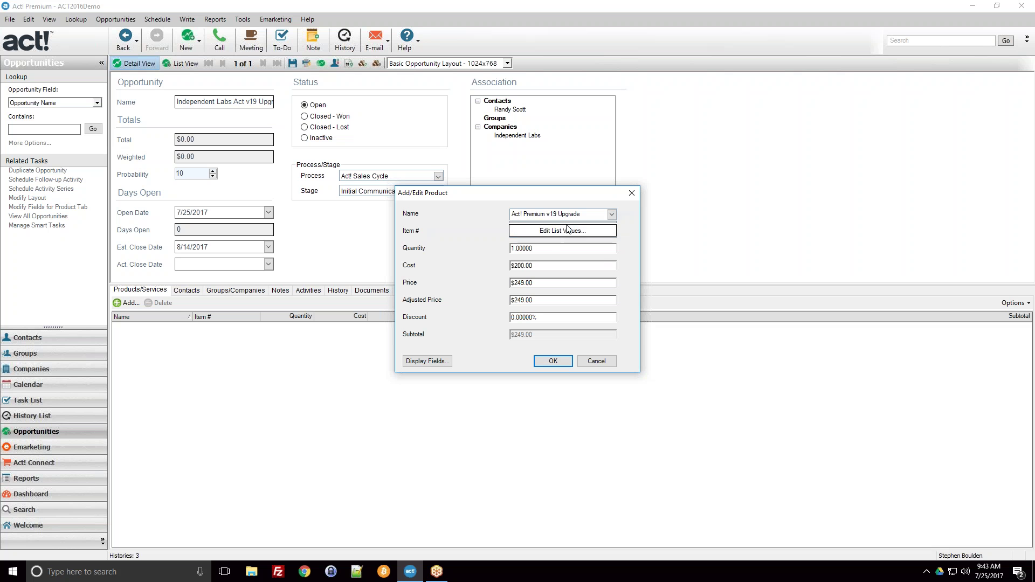
pyautogui.press('Return')
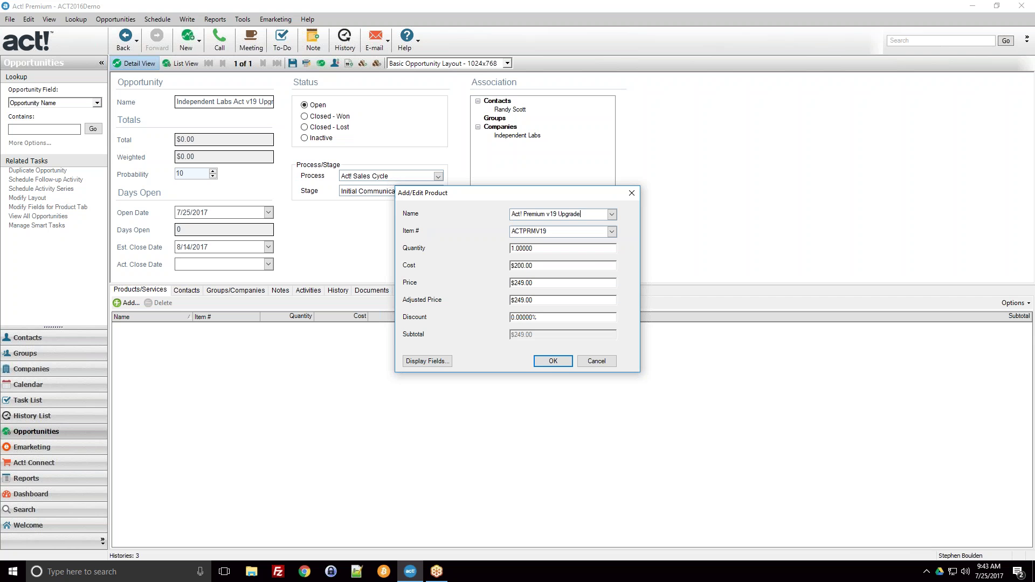
pyautogui.click(546, 363)
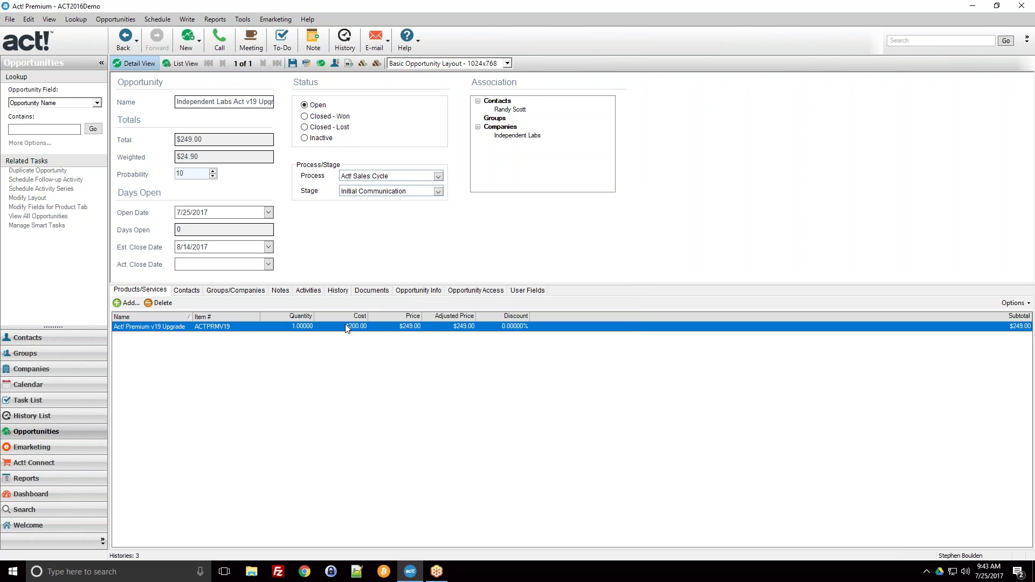
# Add a General Construction product priced $2,500,000.00, then choose to delete it
pyautogui.click(131, 304)
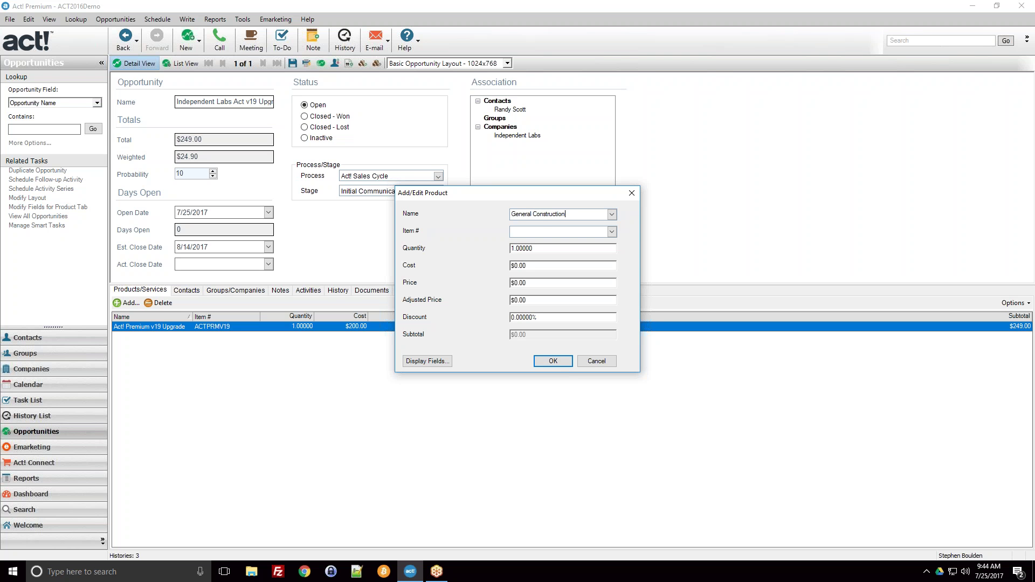
pyautogui.moveTo(511, 195); pyautogui.dragTo(473, 245)
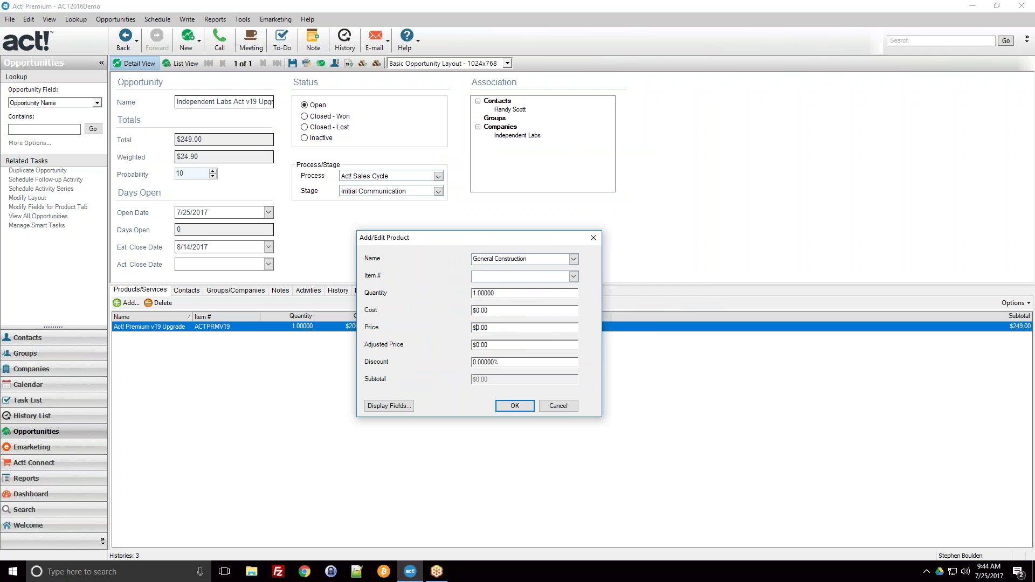
pyautogui.click(550, 331)
pyautogui.write('250000')
pyautogui.click(500, 310)
pyautogui.click(517, 405)
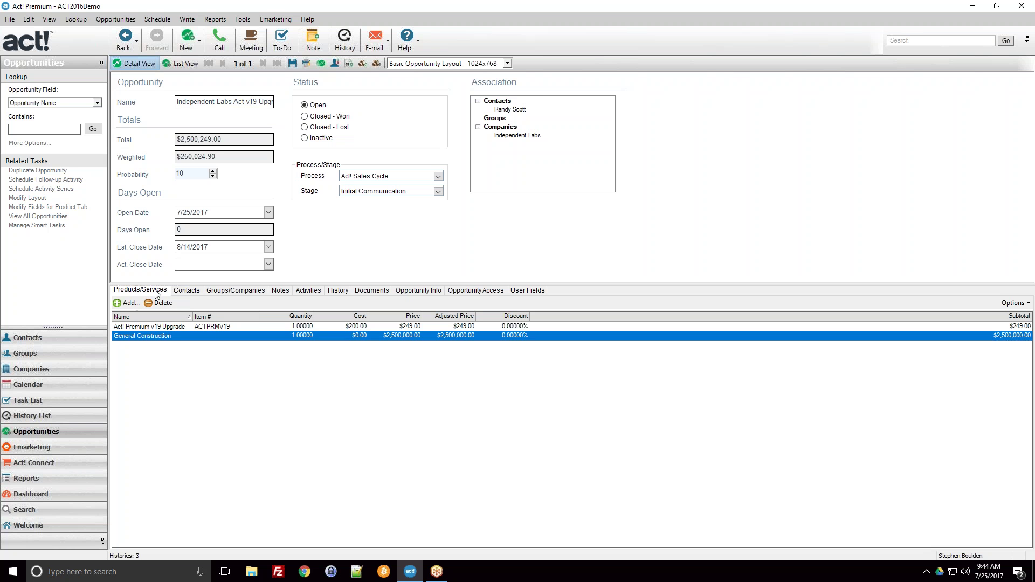
pyautogui.click(161, 305)
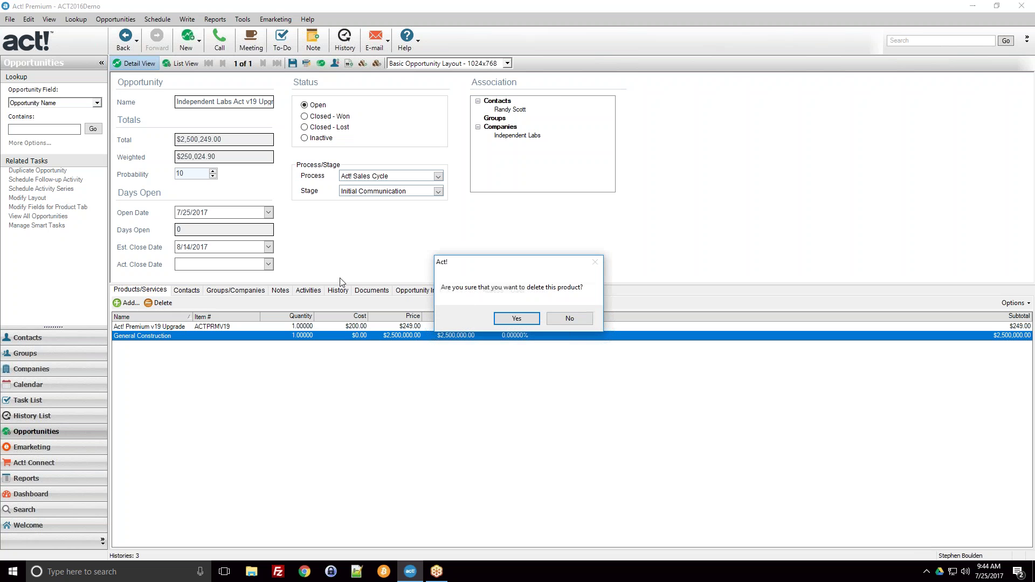
# Confirm the deletion, verify Total $249.00 and Weighted $24.90, and start another product
pyautogui.click(502, 318)
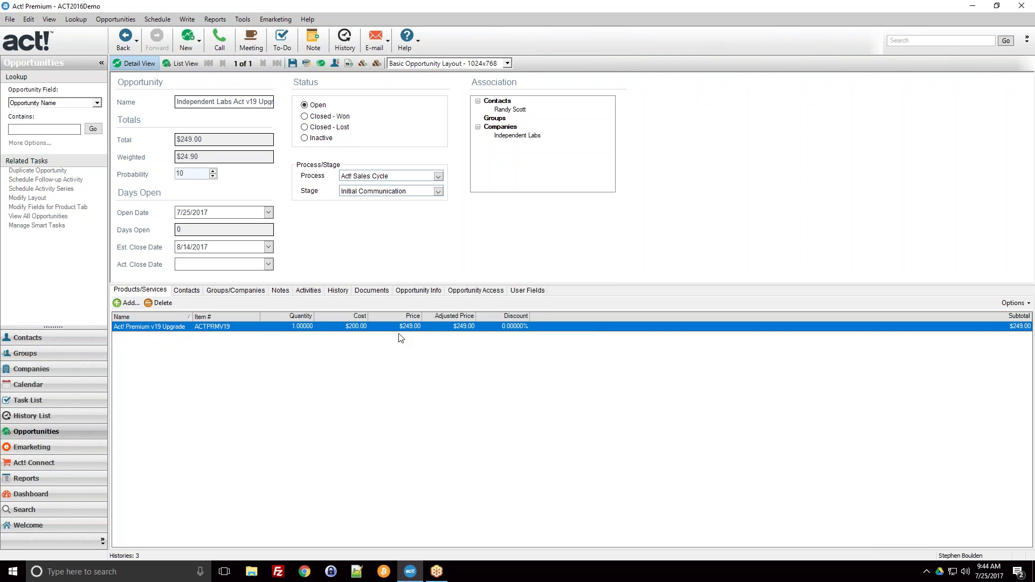
pyautogui.doubleClick(179, 139)
pyautogui.click(205, 139)
pyautogui.doubleClick(205, 140)
pyautogui.click(208, 140)
pyautogui.moveTo(204, 139); pyautogui.dragTo(175, 141)
pyautogui.click(211, 157)
pyautogui.moveTo(222, 158); pyautogui.dragTo(177, 158)
pyautogui.click(188, 159)
pyautogui.click(130, 304)
# Add the Act! Installation Services product at $150.00 to the opportunity
pyautogui.write('Act! Inst')
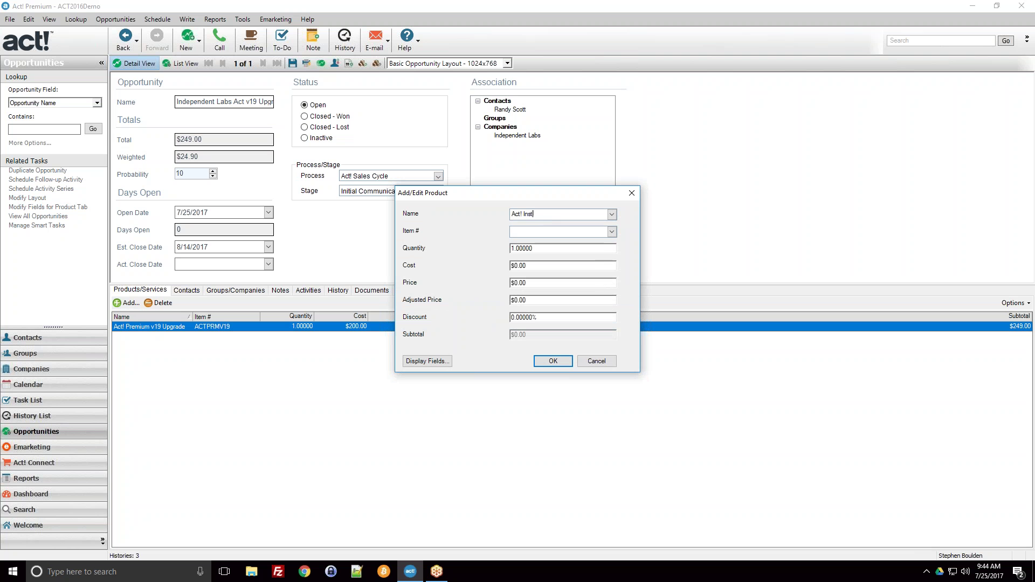
pyautogui.write('allation Services')
pyautogui.press('Tab')
pyautogui.click(519, 266)
pyautogui.click(512, 283)
pyautogui.click(565, 361)
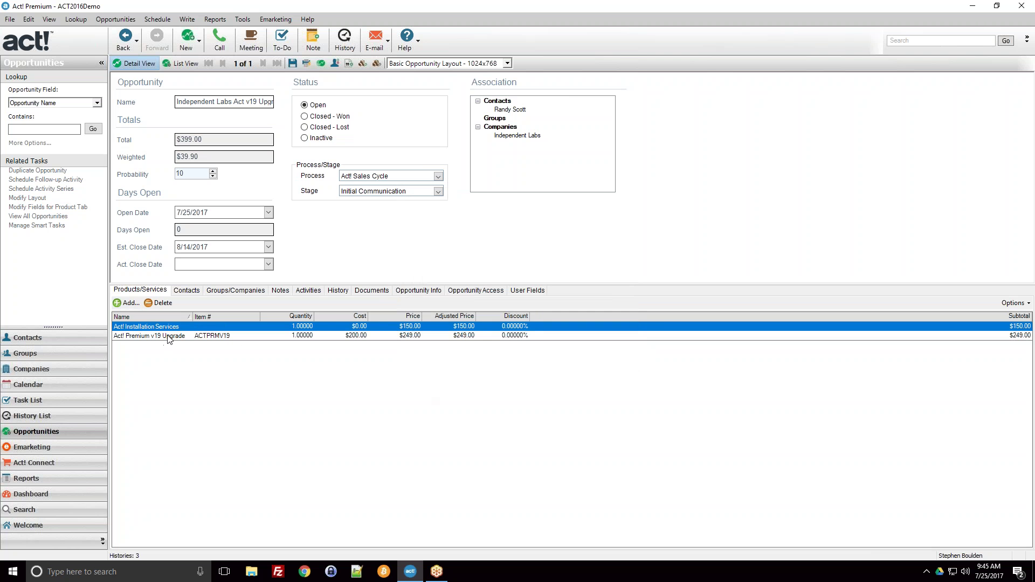
# Select the Act! Premium v19 Upgrade row and highlight the $399.00 total
pyautogui.click(167, 335)
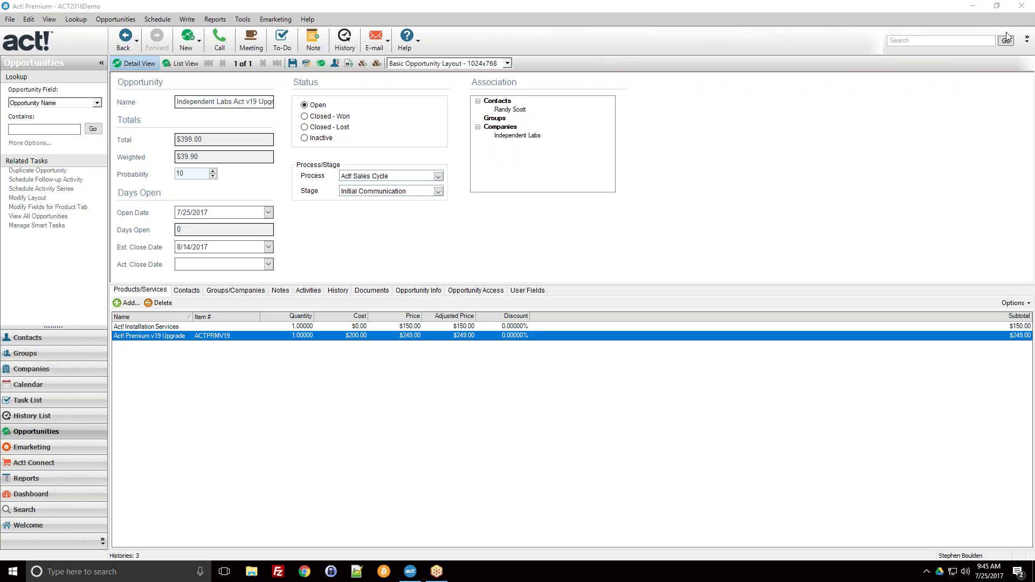
pyautogui.moveTo(225, 139); pyautogui.dragTo(174, 141)
pyautogui.click(199, 141)
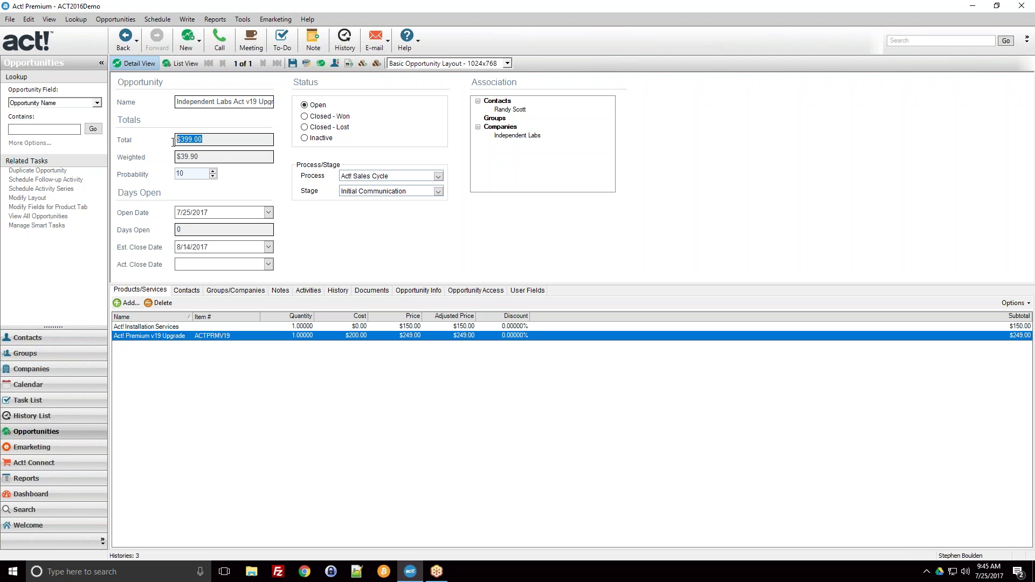
# Open the opportunity's Notes tab and cancel a new note without saving
pyautogui.click(178, 140)
pyautogui.click(279, 291)
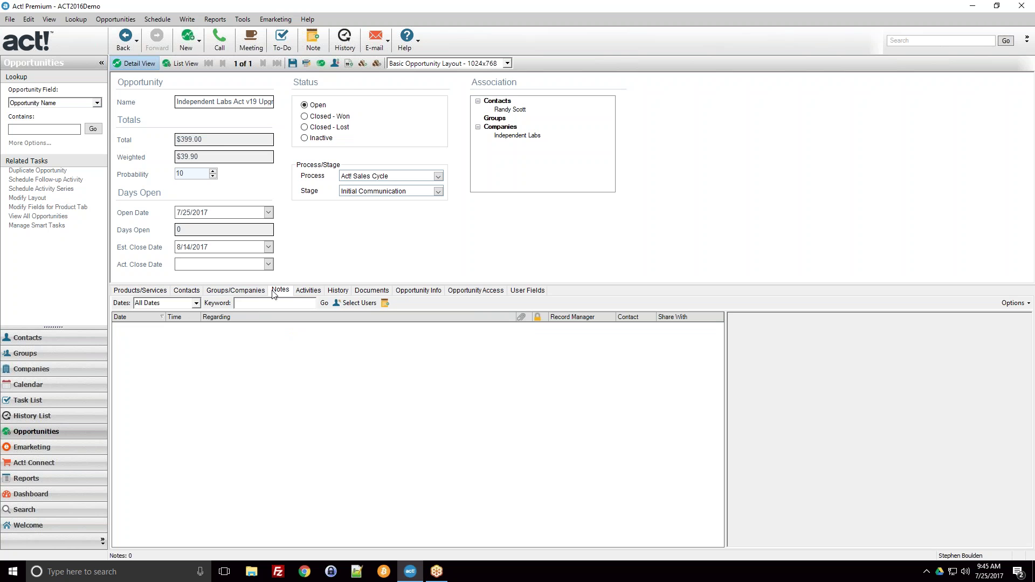
pyautogui.click(384, 304)
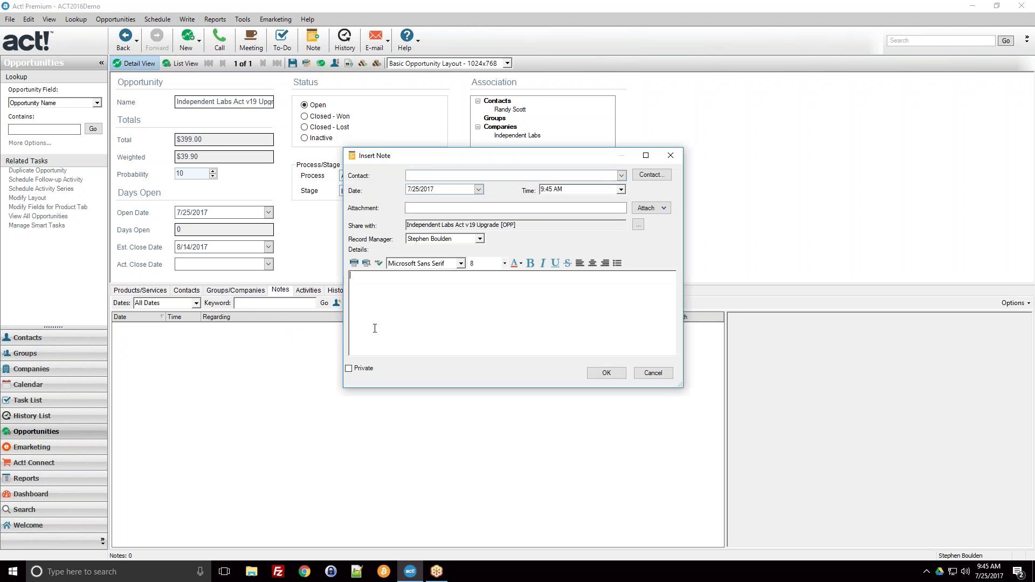
pyautogui.click(653, 373)
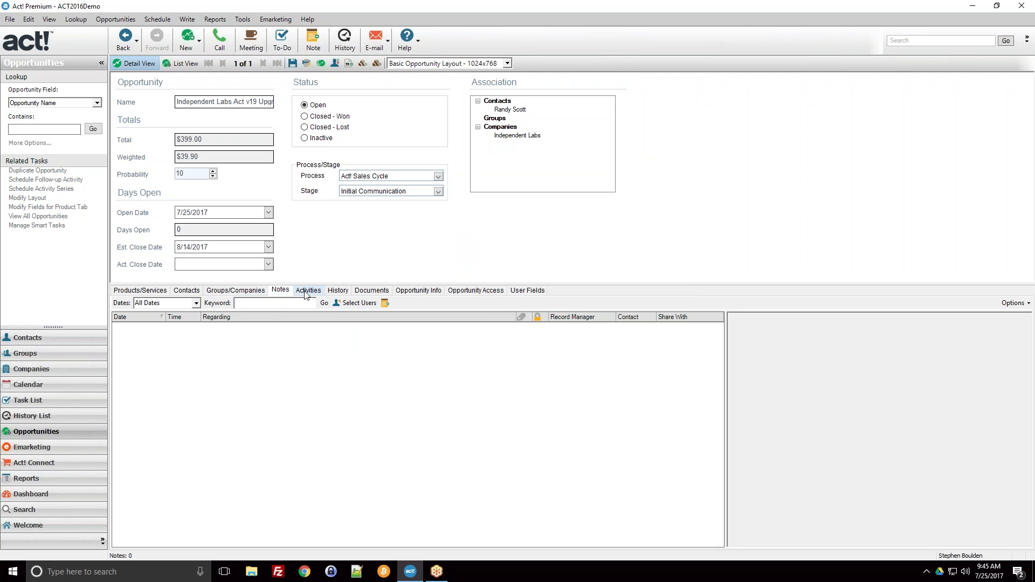
# Review the creation, name change and close date History entries, then view the empty Documents list
pyautogui.click(337, 291)
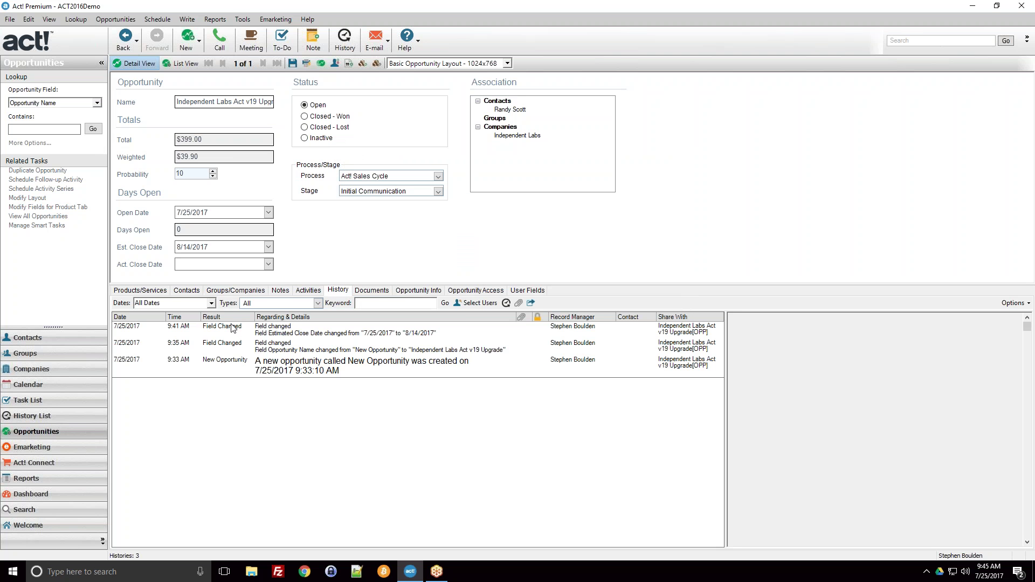
pyautogui.click(215, 366)
pyautogui.click(207, 347)
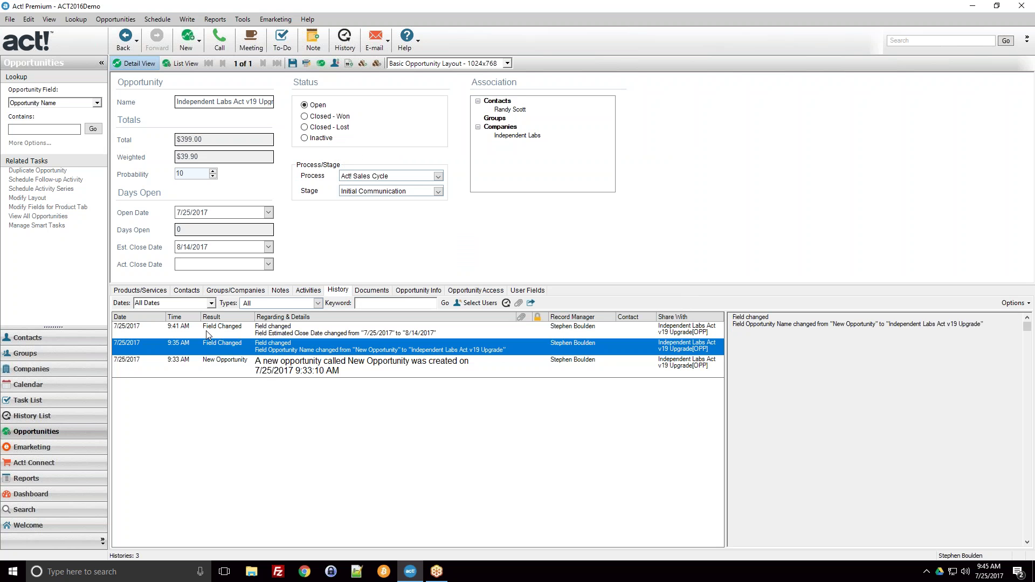
pyautogui.click(206, 331)
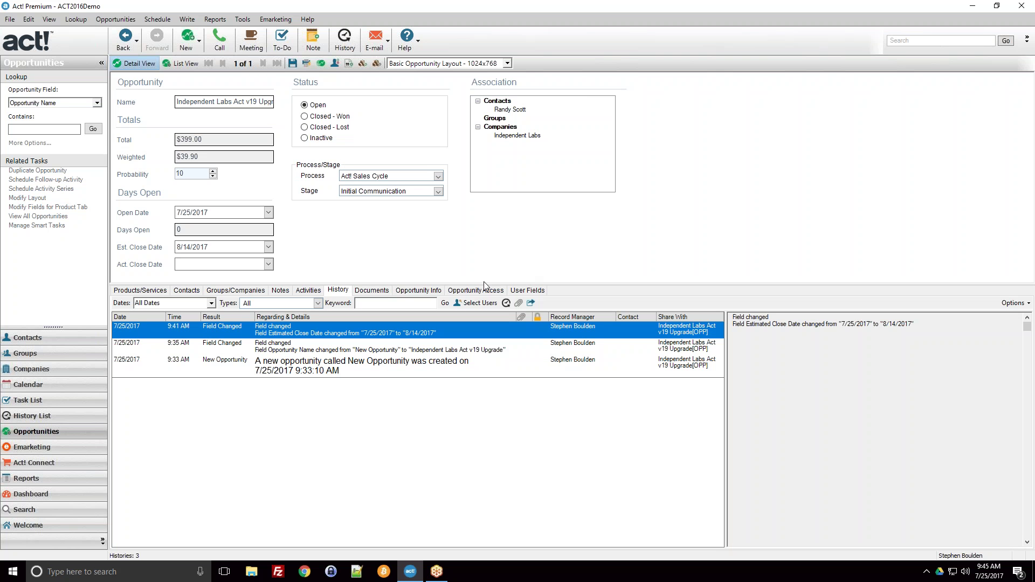
pyautogui.click(377, 292)
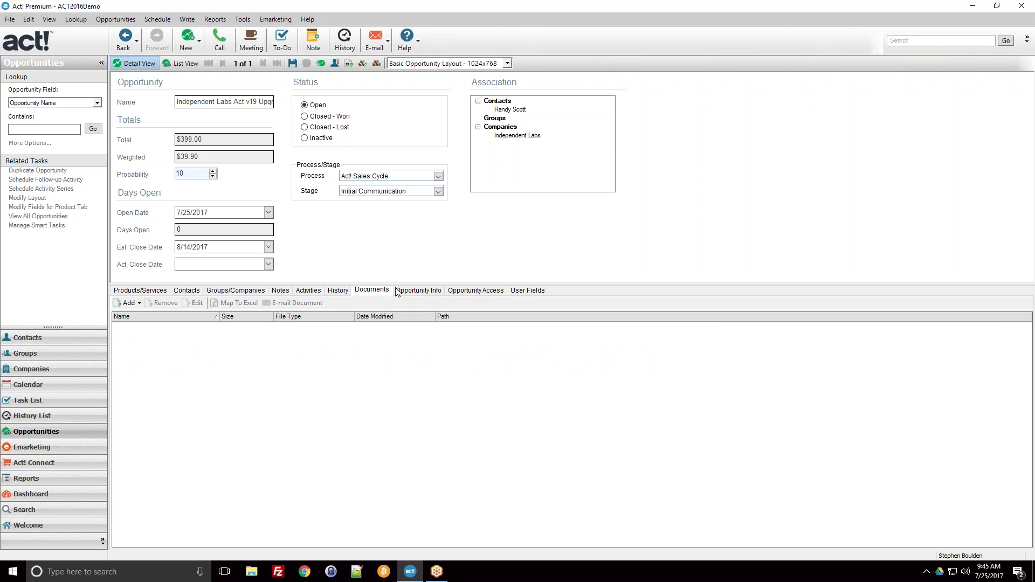
# Check the Documents Add options without attaching anything, then view the blank Opportunity Info fields
pyautogui.click(131, 304)
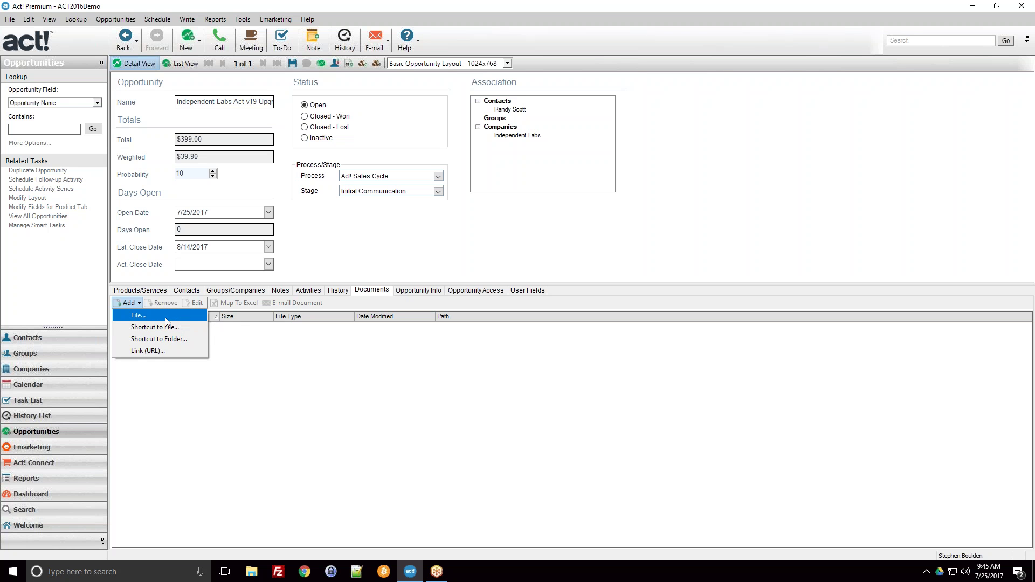
pyautogui.click(370, 310)
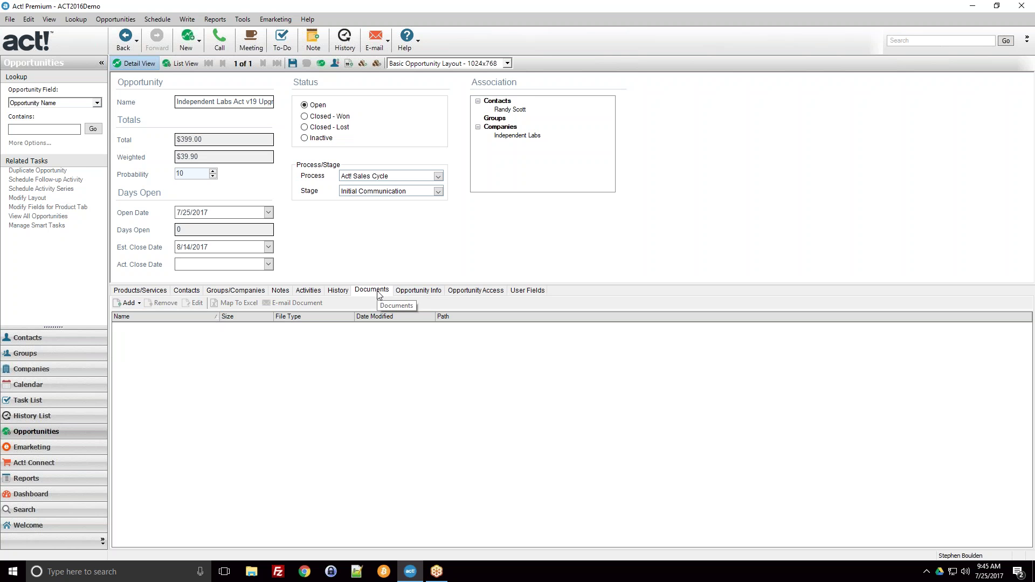
pyautogui.click(420, 291)
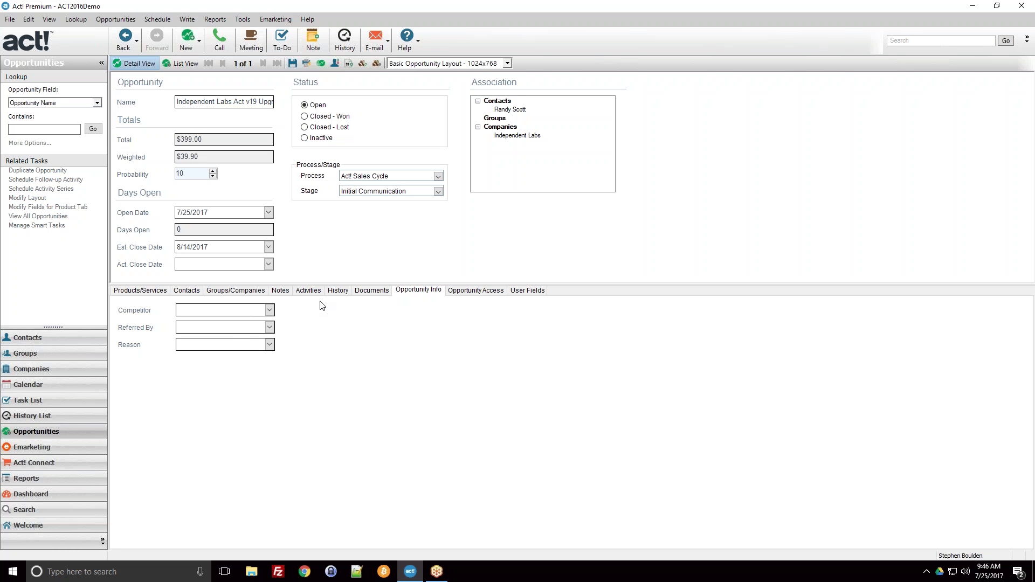
# View the Opportunity Access and User Fields tabs, then return to the $399.00 product list
pyautogui.click(460, 296)
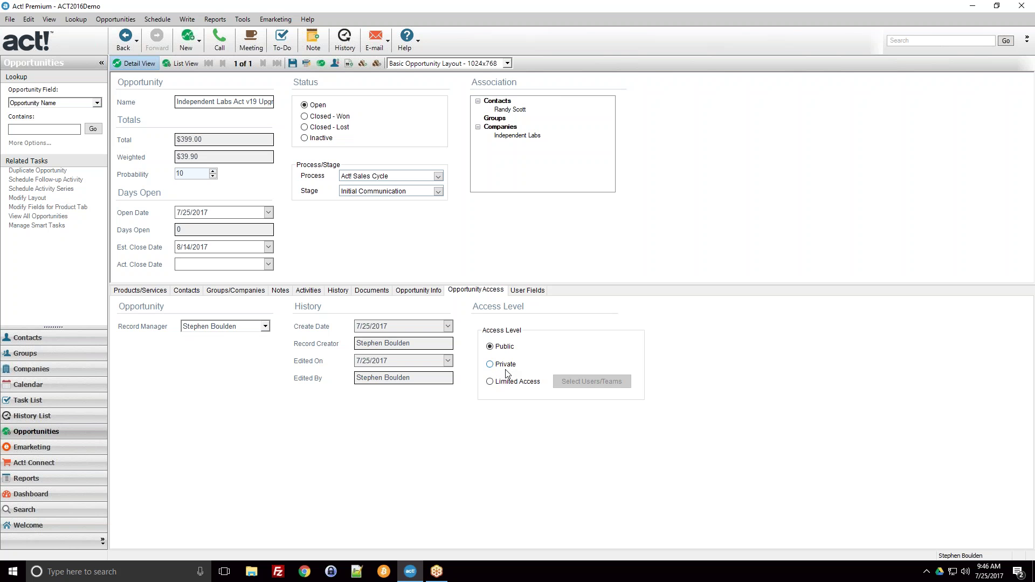
pyautogui.click(528, 291)
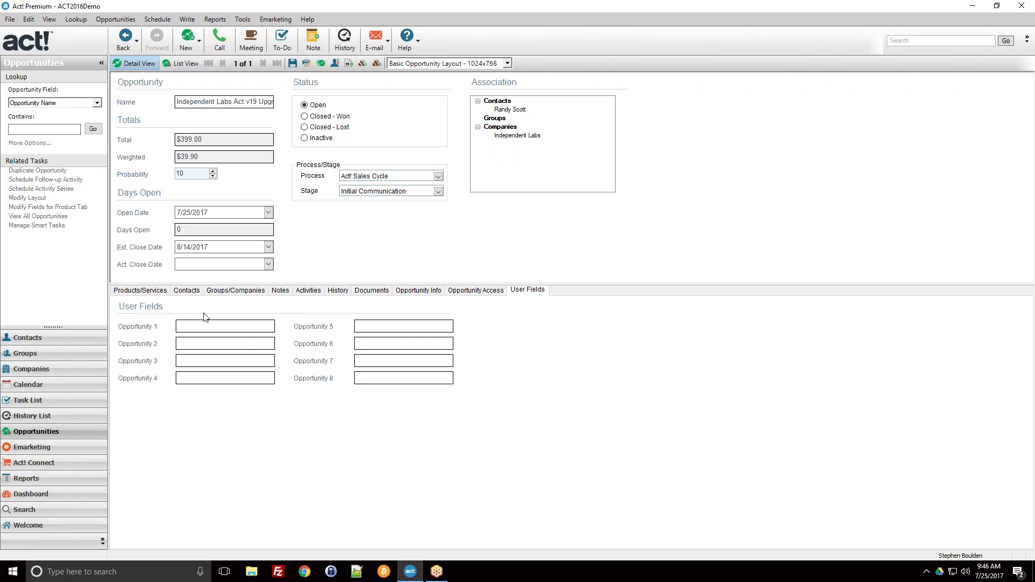
pyautogui.click(136, 292)
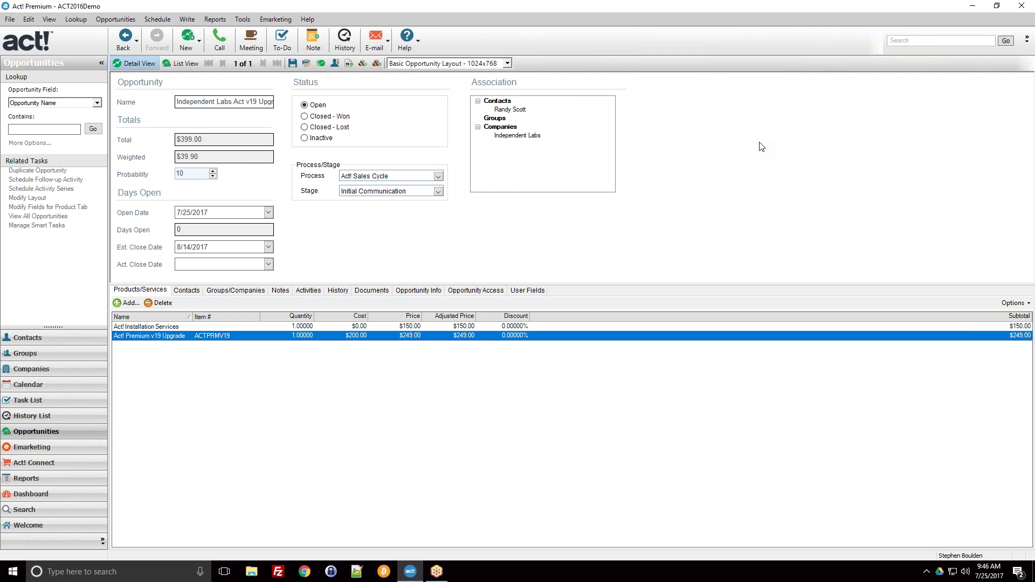
# Add a note saying the Independent Labs contact is an Act user upgrading from v16
pyautogui.click(276, 290)
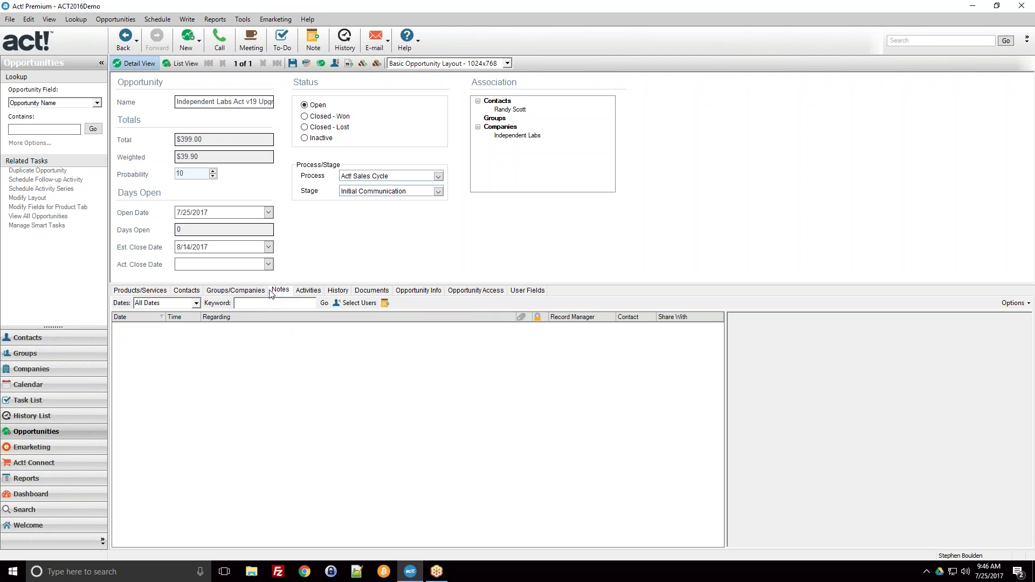
pyautogui.click(310, 42)
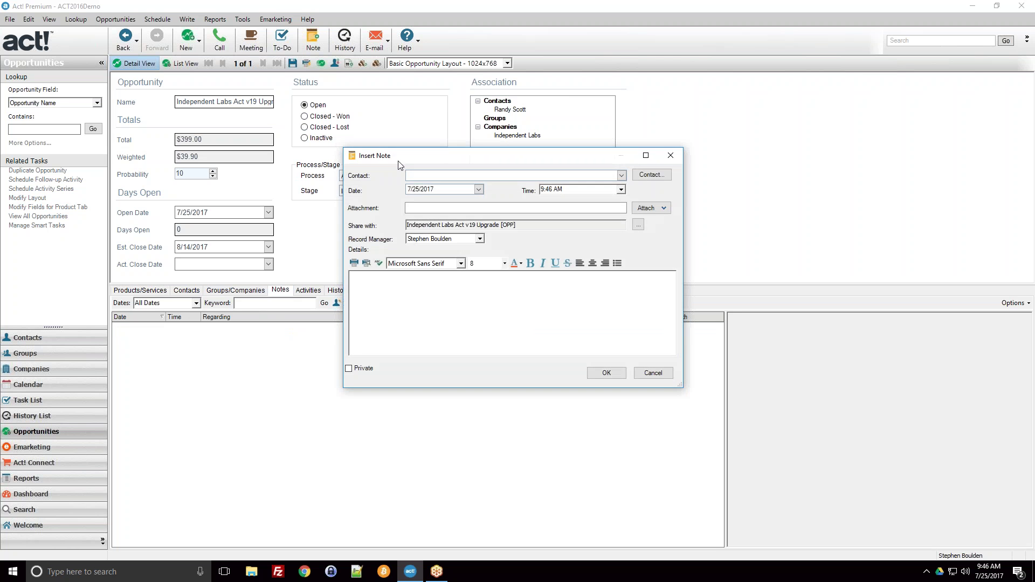
pyautogui.moveTo(440, 155); pyautogui.dragTo(553, 147)
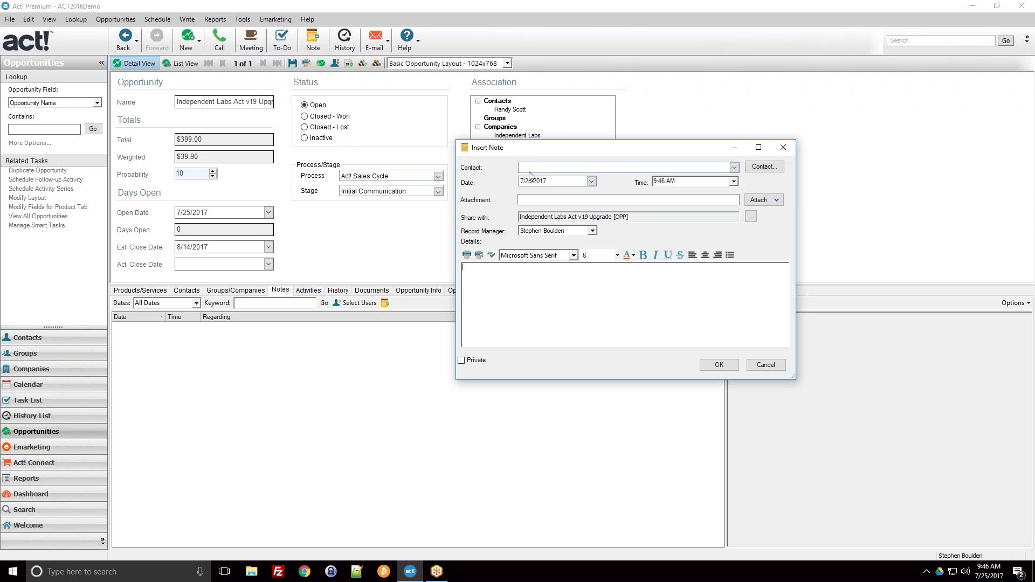
pyautogui.click(503, 300)
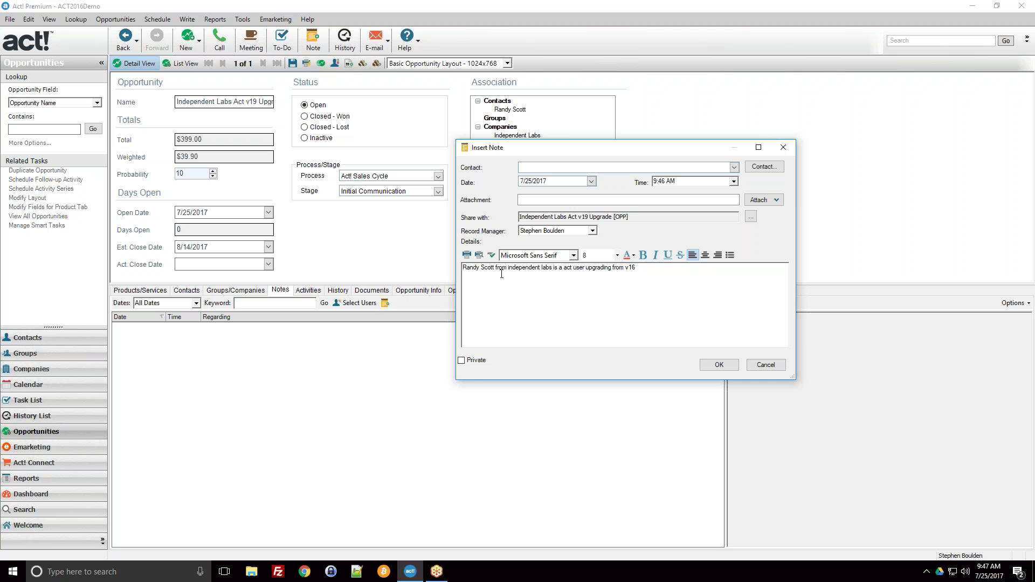
pyautogui.click(715, 364)
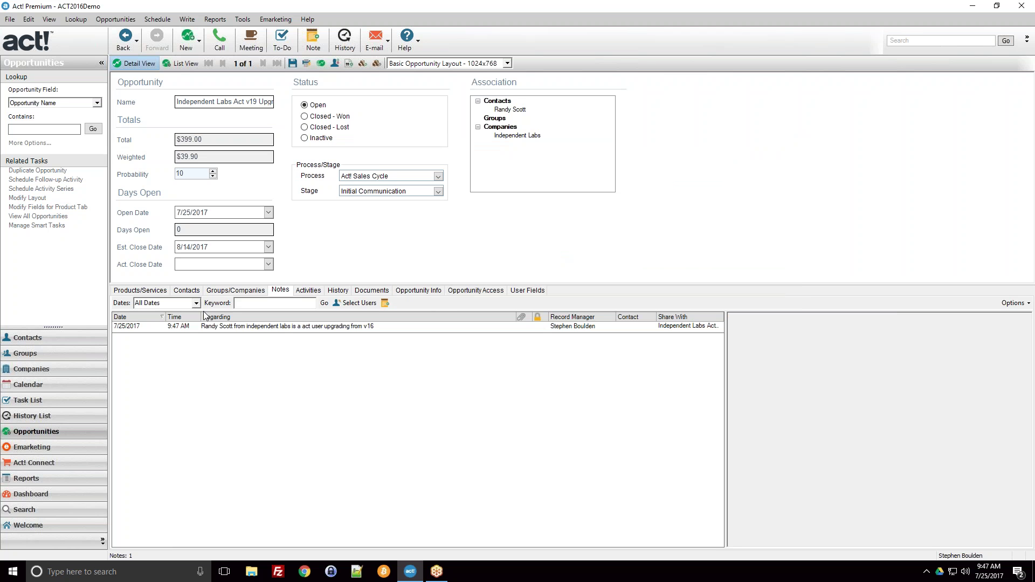
pyautogui.click(179, 327)
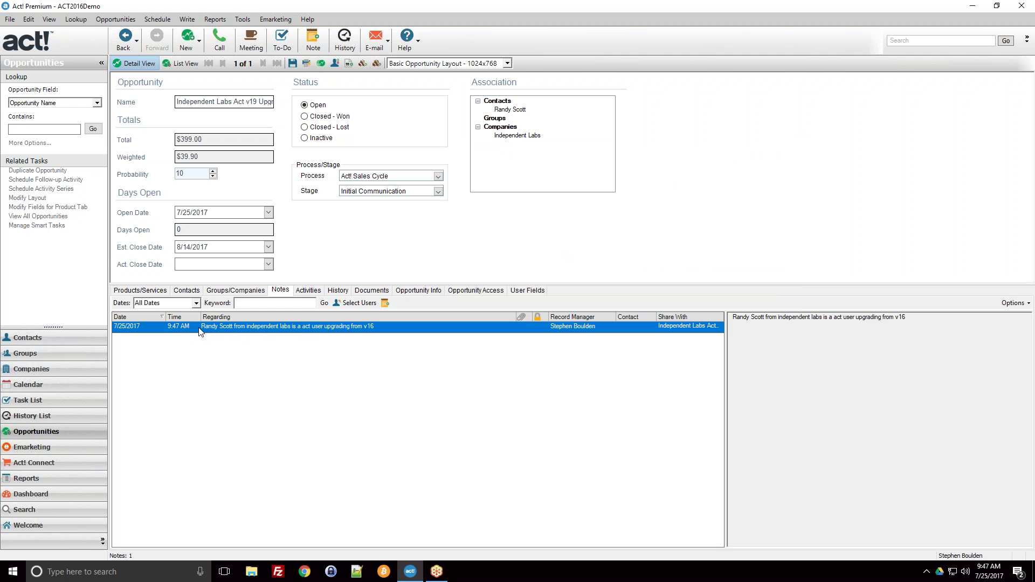
pyautogui.click(79, 338)
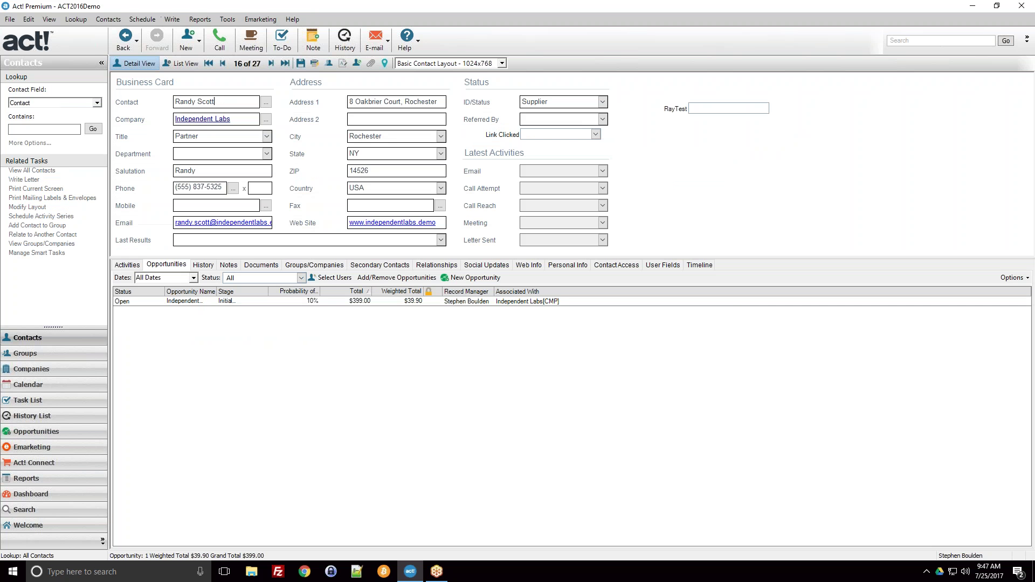
pyautogui.click(231, 265)
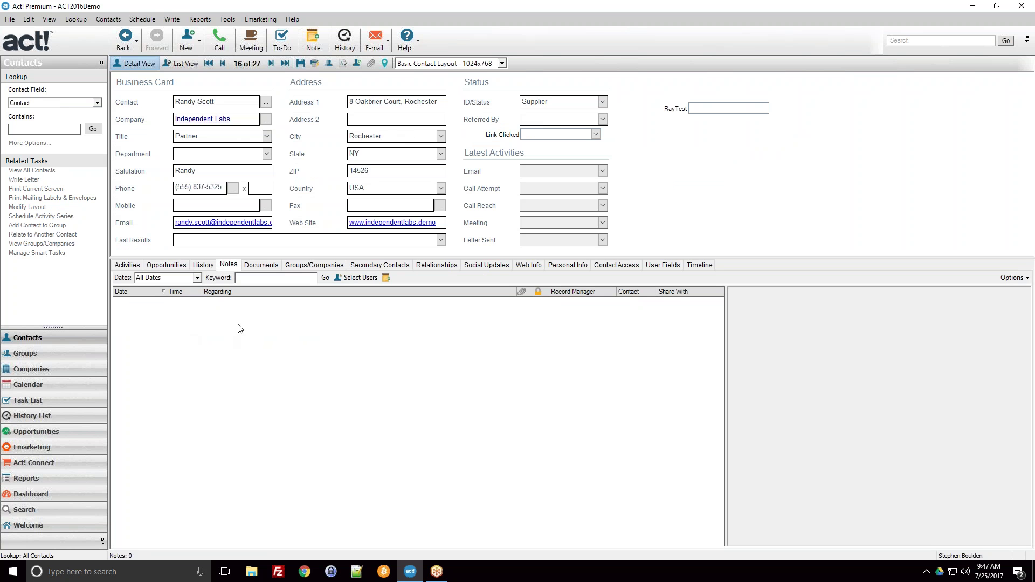
pyautogui.click(155, 266)
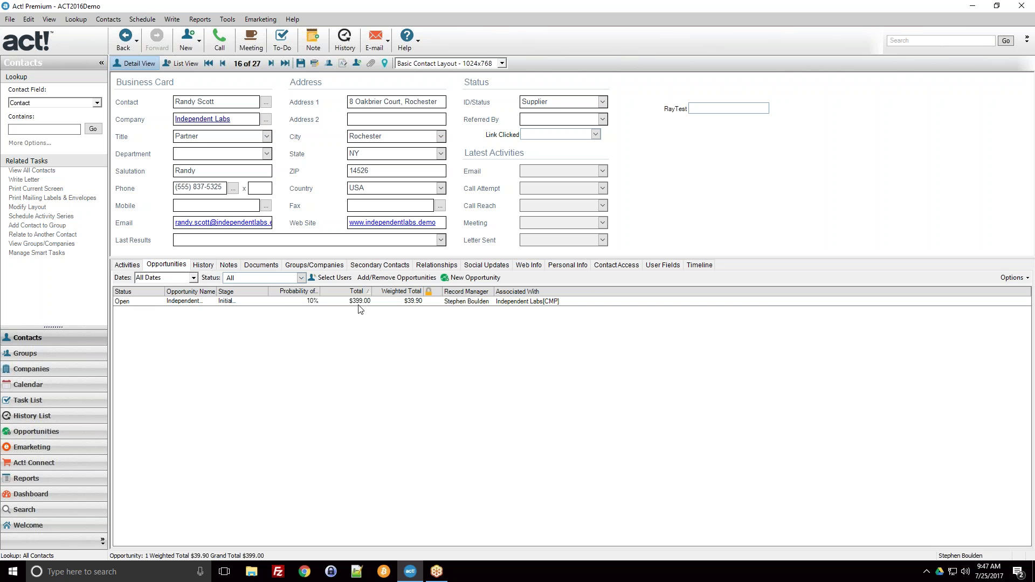
pyautogui.doubleClick(489, 303)
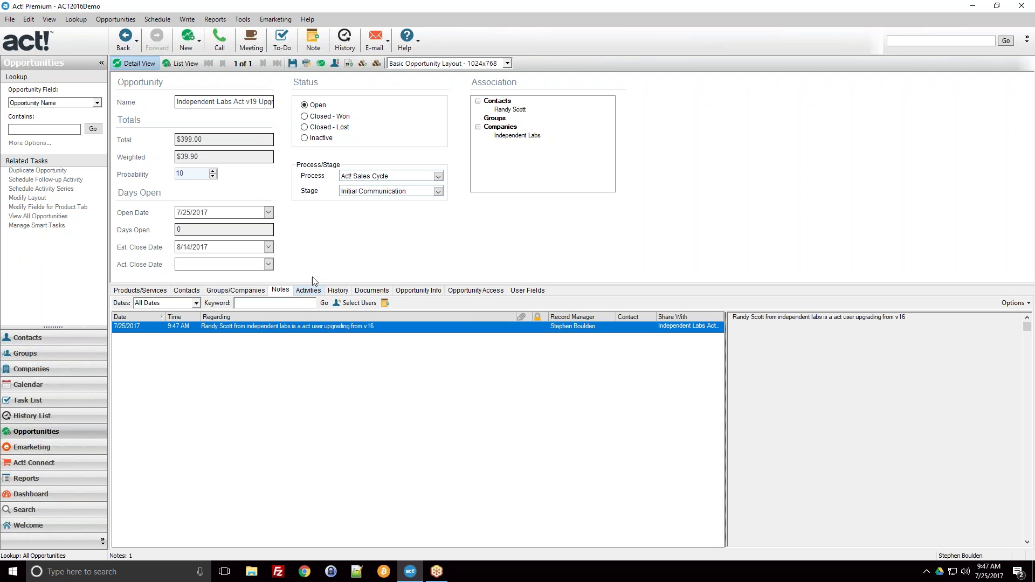
# Open the opportunity's note for editing and place the cursor in its details text
pyautogui.doubleClick(280, 327)
pyautogui.click(404, 298)
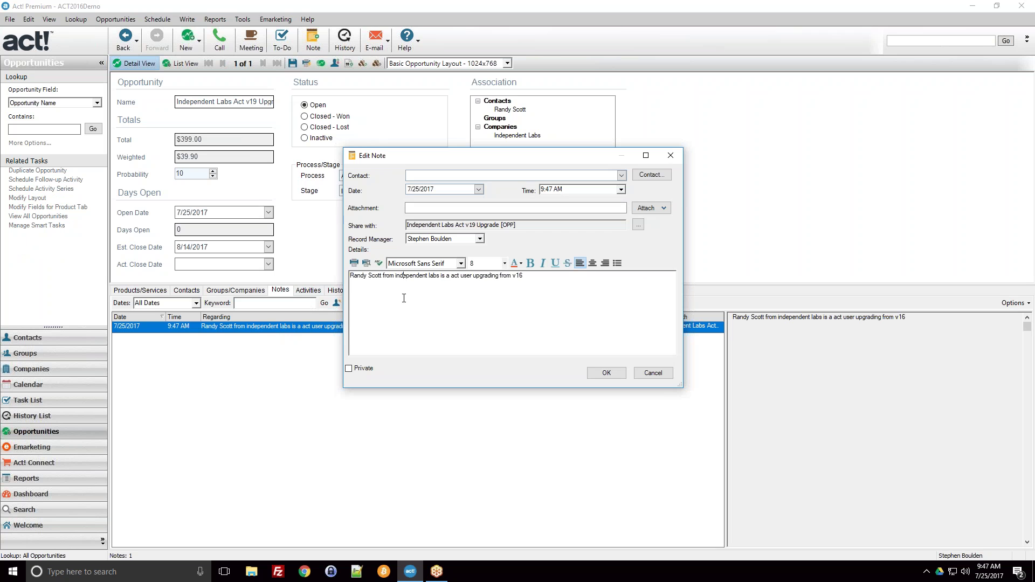
pyautogui.moveTo(542, 285); pyautogui.dragTo(350, 290)
pyautogui.click(383, 294)
# Link the note to the Independent Labs contact through the contact picker and save it
pyautogui.click(622, 176)
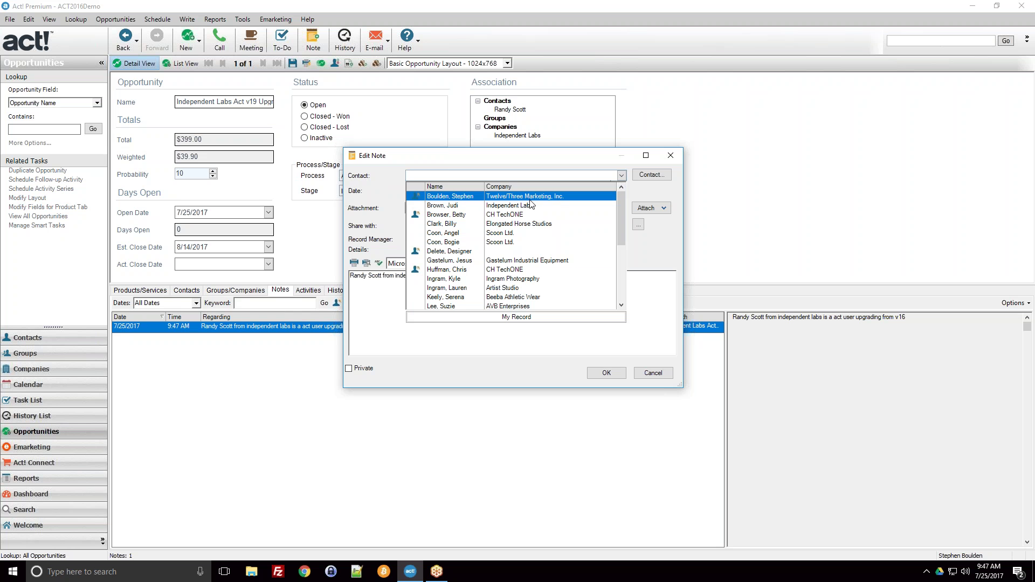
pyautogui.scroll(-2, 528, 208)
pyautogui.scroll(1, 506, 272)
pyautogui.scroll(1, 506, 273)
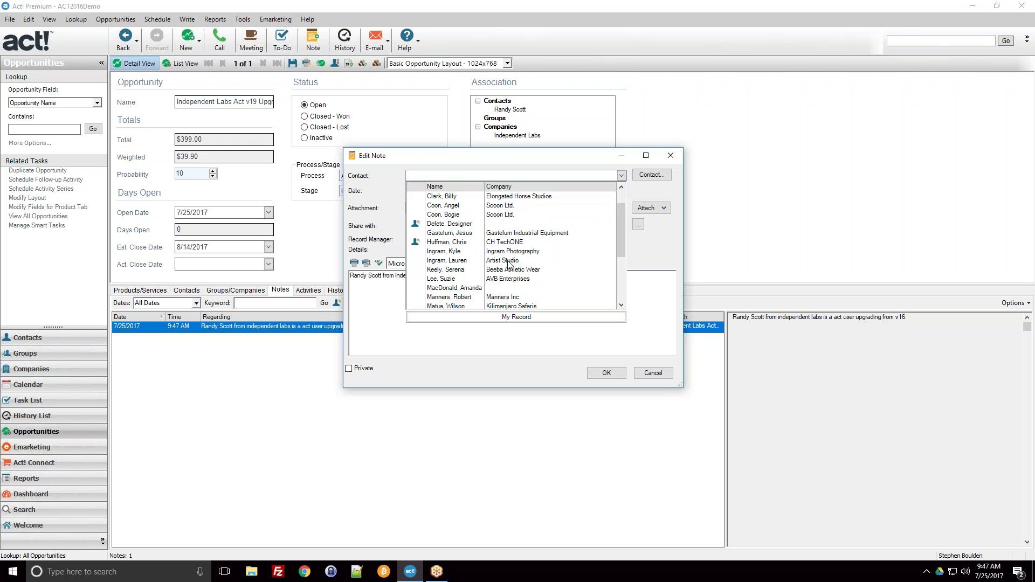
pyautogui.click(661, 176)
pyautogui.click(660, 176)
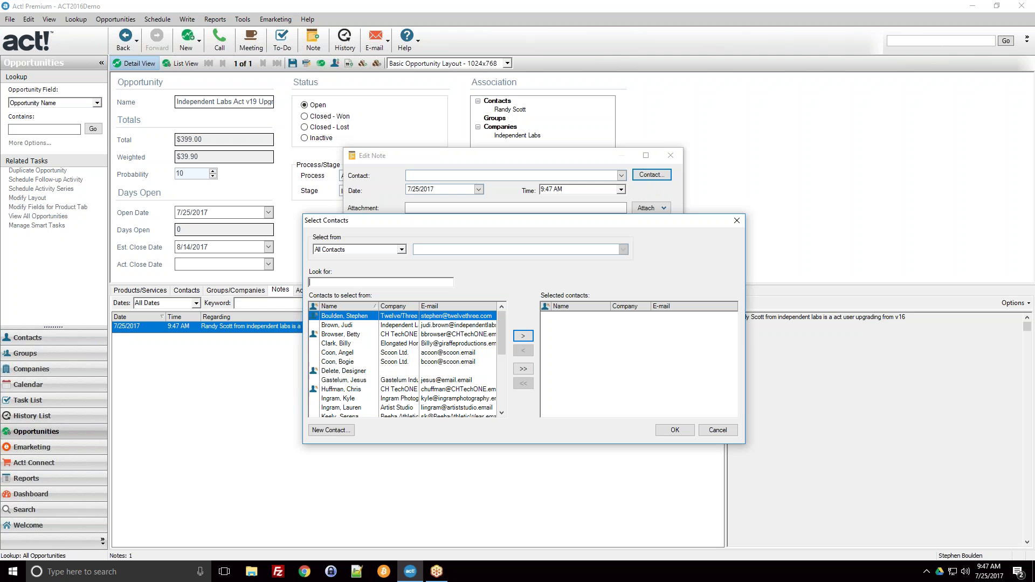
pyautogui.scroll(-3, 365, 362)
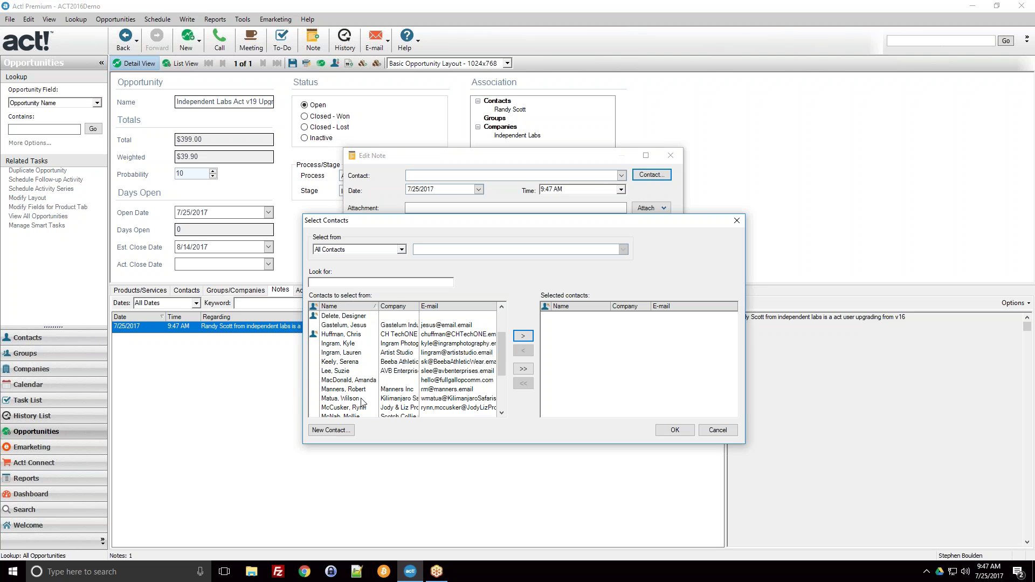
pyautogui.scroll(-2, 360, 402)
pyautogui.click(350, 386)
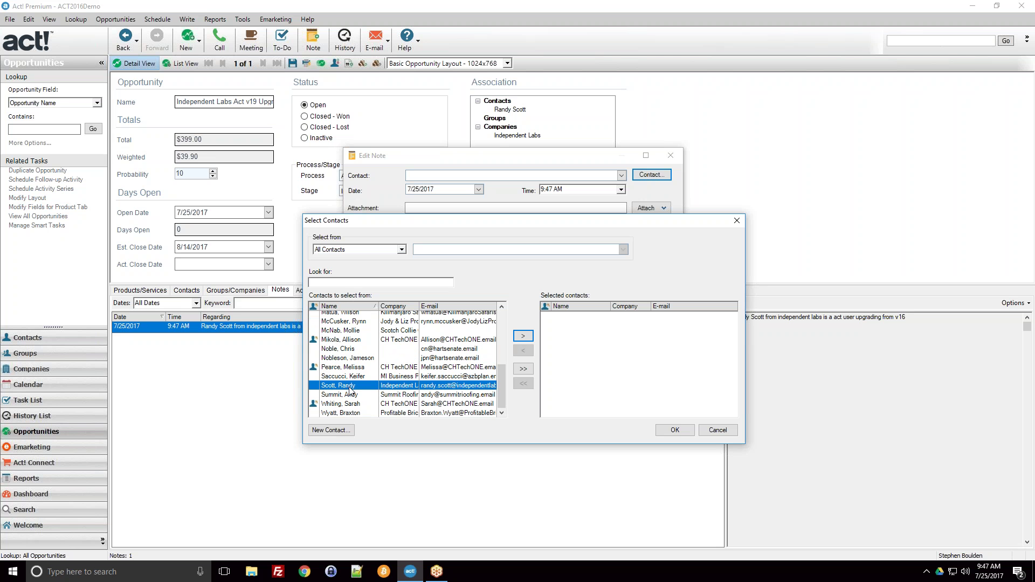
pyautogui.click(523, 337)
pyautogui.click(675, 430)
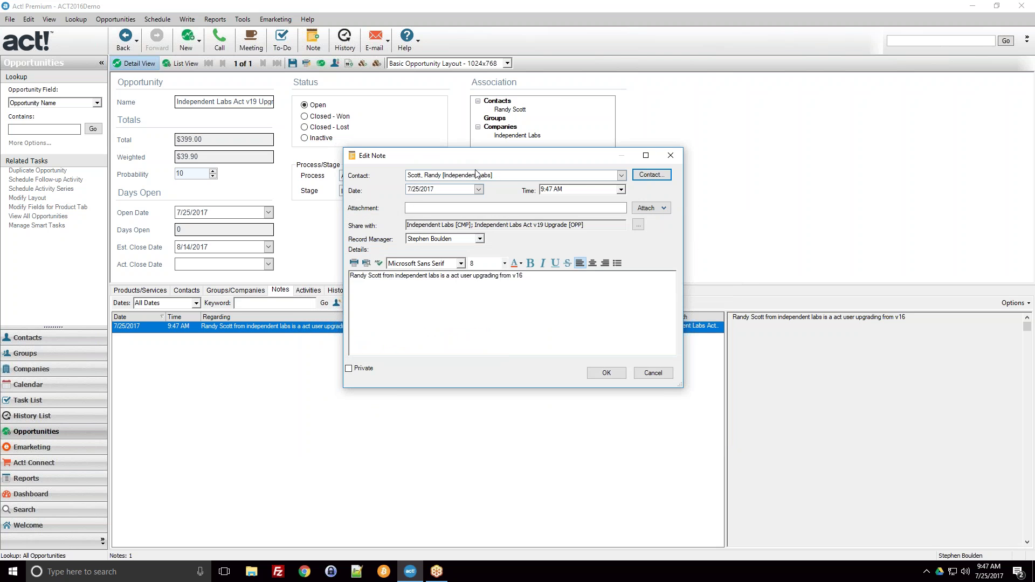
pyautogui.click(607, 373)
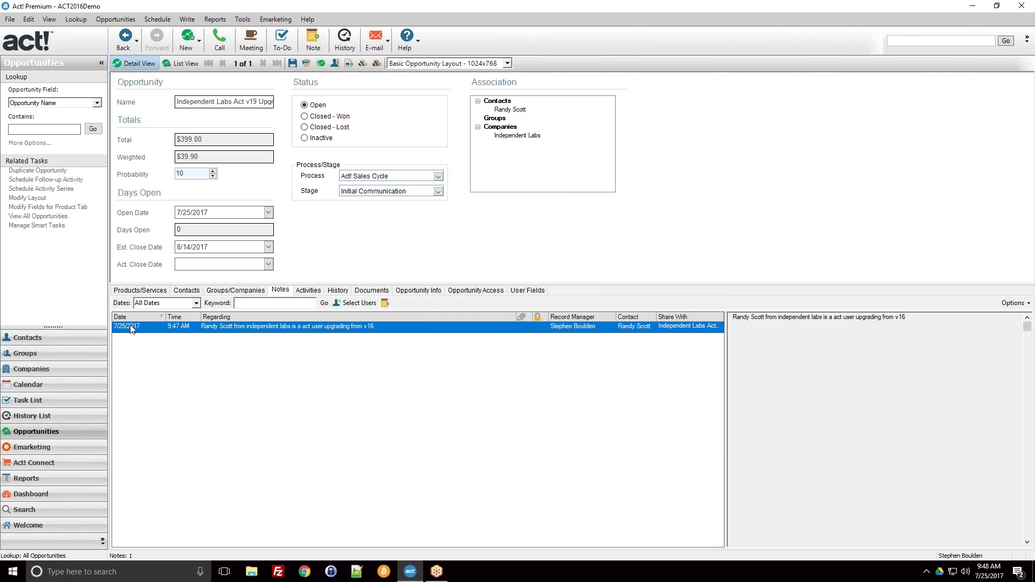
# Check the linked contact's Notes tab for the new note, then return to the opportunity
pyautogui.click(33, 343)
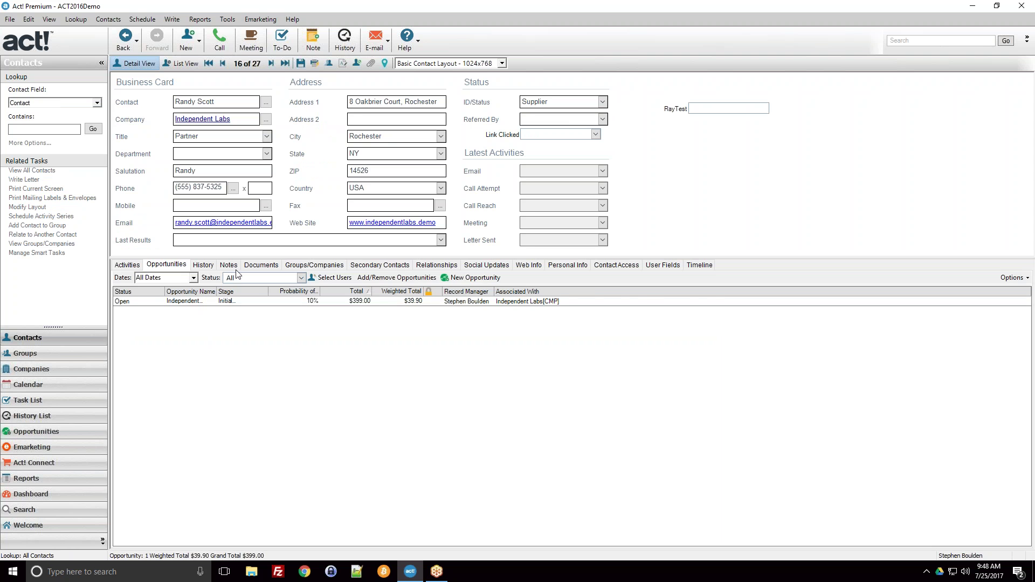
pyautogui.click(234, 267)
pyautogui.click(211, 305)
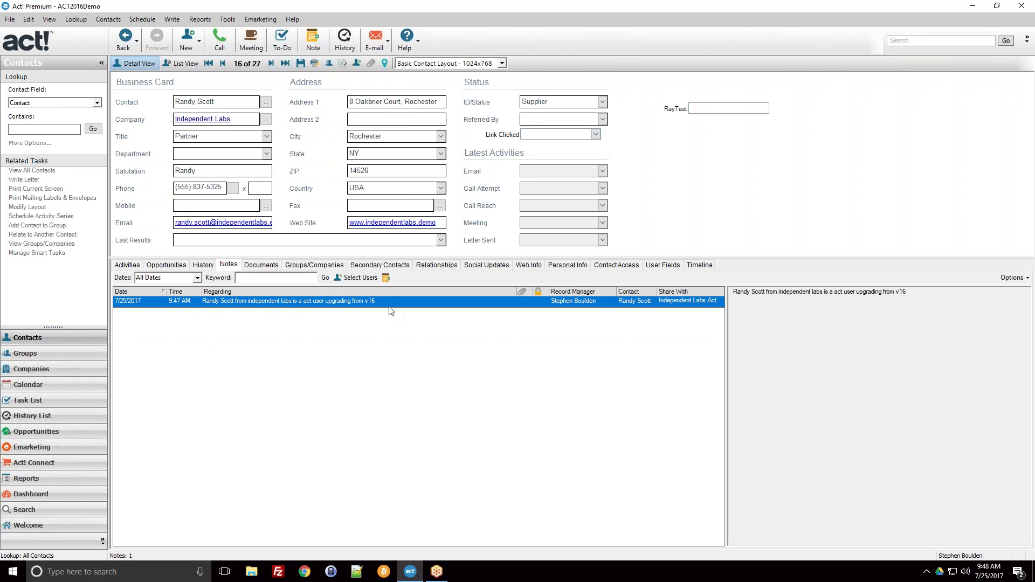
pyautogui.click(38, 431)
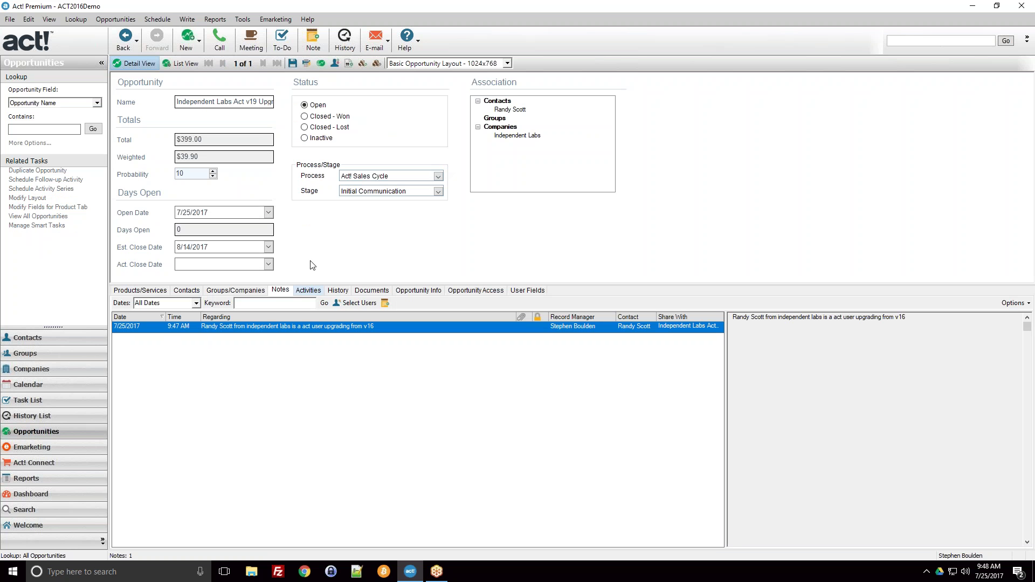
# Open and cancel the note, then show the opportunity's Contacts tab with its one contact
pyautogui.doubleClick(349, 337)
pyautogui.click(652, 376)
pyautogui.click(135, 292)
pyautogui.click(186, 290)
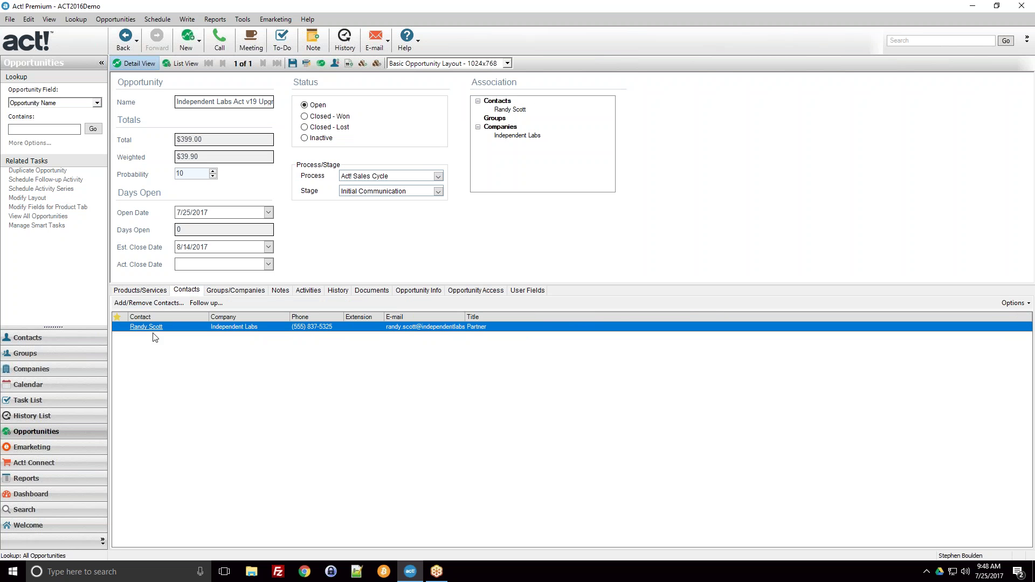
# Cancel the Add/Remove Contacts picker unchanged and view the empty Groups/Companies list
pyautogui.click(140, 305)
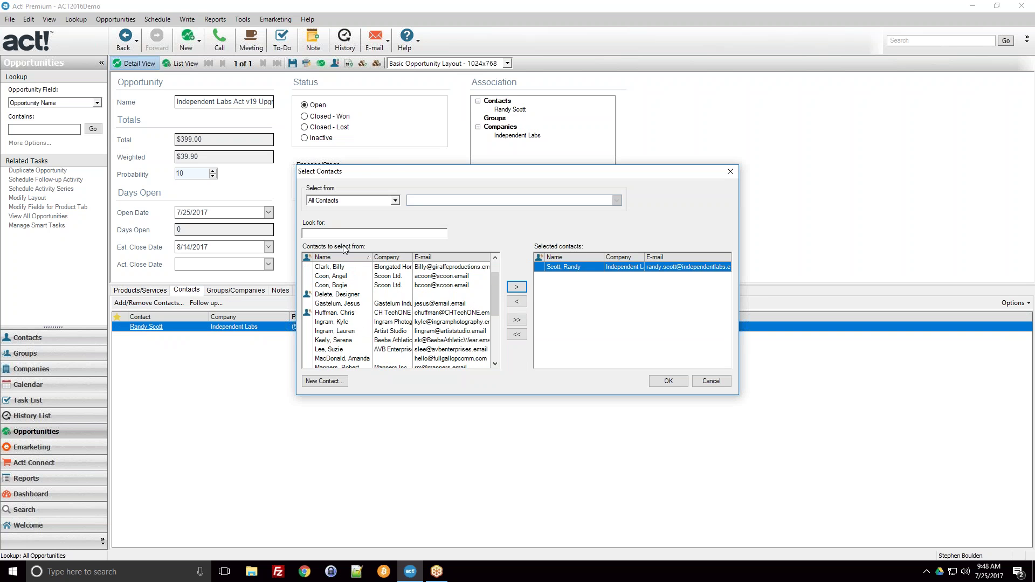
pyautogui.click(704, 380)
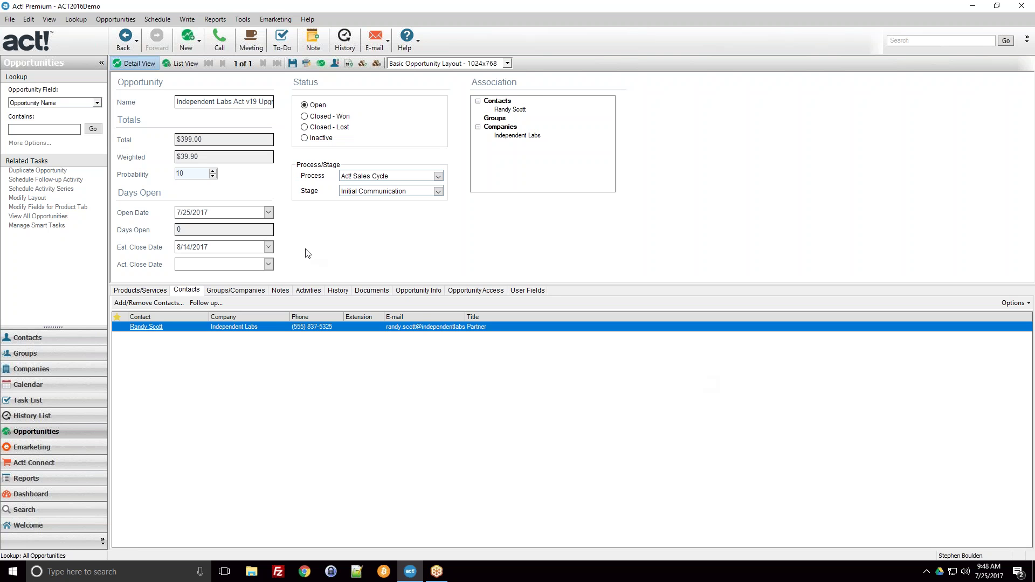
pyautogui.click(257, 287)
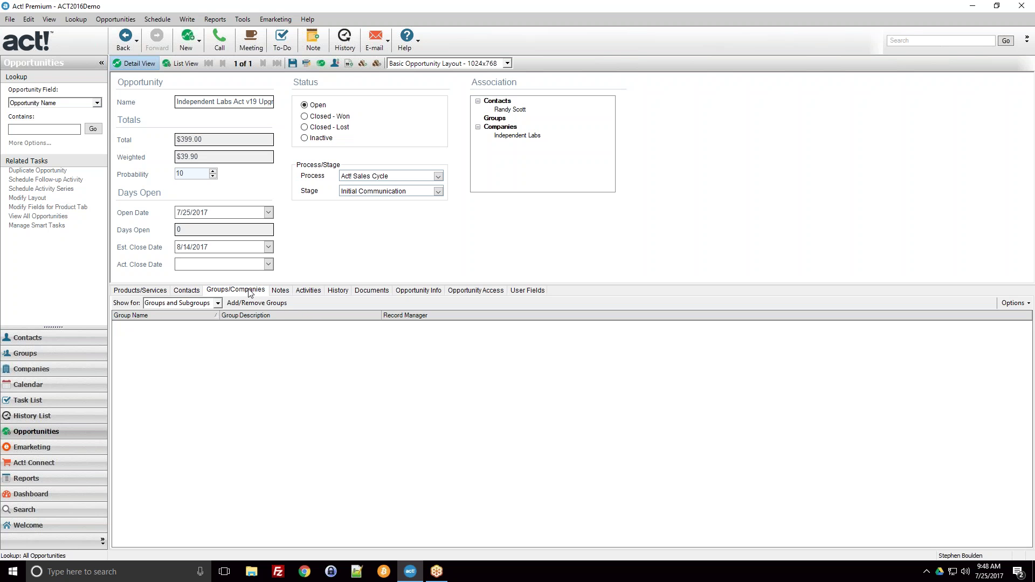
# Switch the Groups/Companies view to Companies and Division, showing Independent Labs
pyautogui.click(196, 301)
pyautogui.click(219, 303)
pyautogui.click(200, 320)
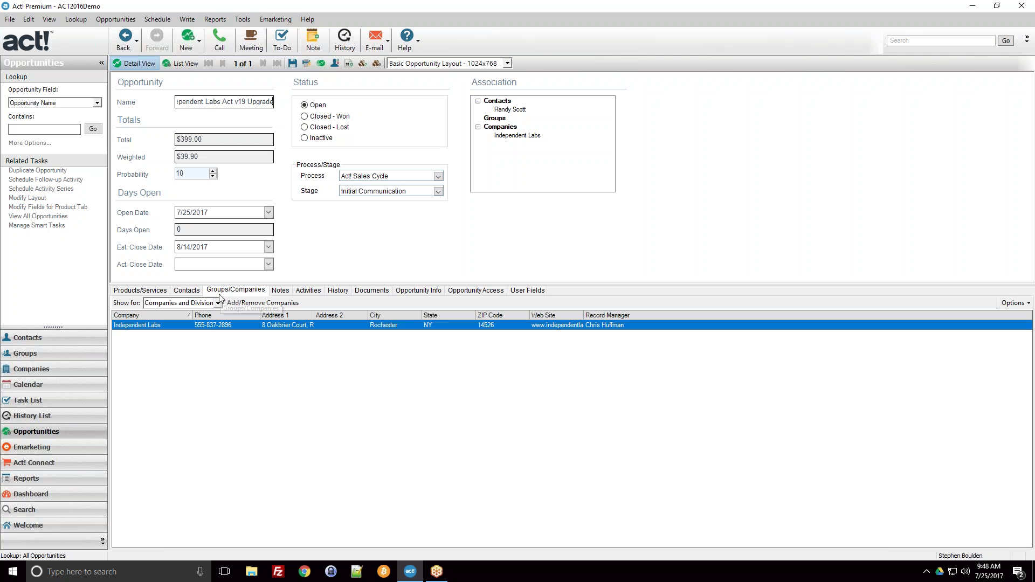
pyautogui.click(187, 291)
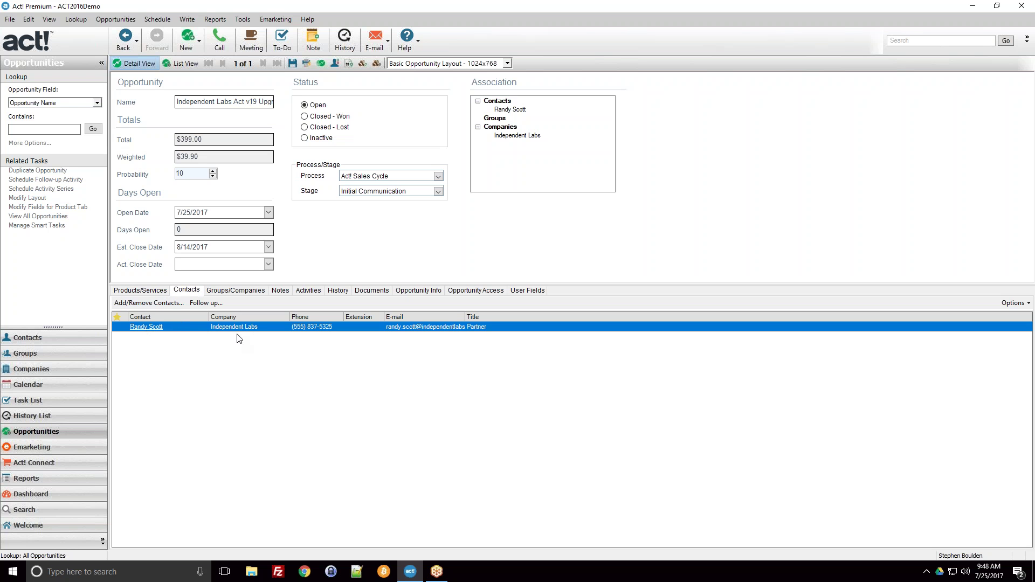
pyautogui.click(231, 291)
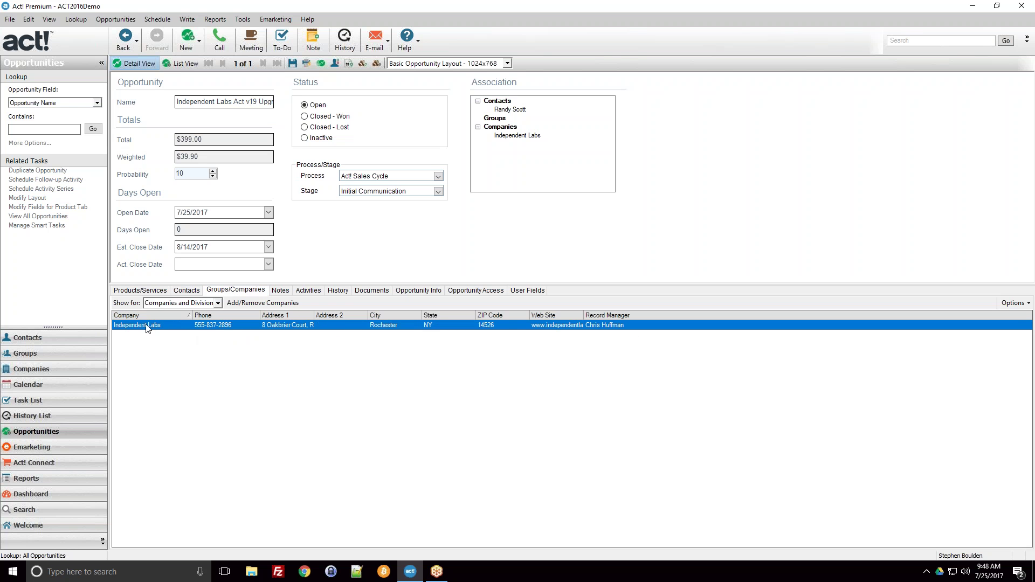
# Browse the Add/Remove Companies picker and cancel it without changes
pyautogui.click(259, 305)
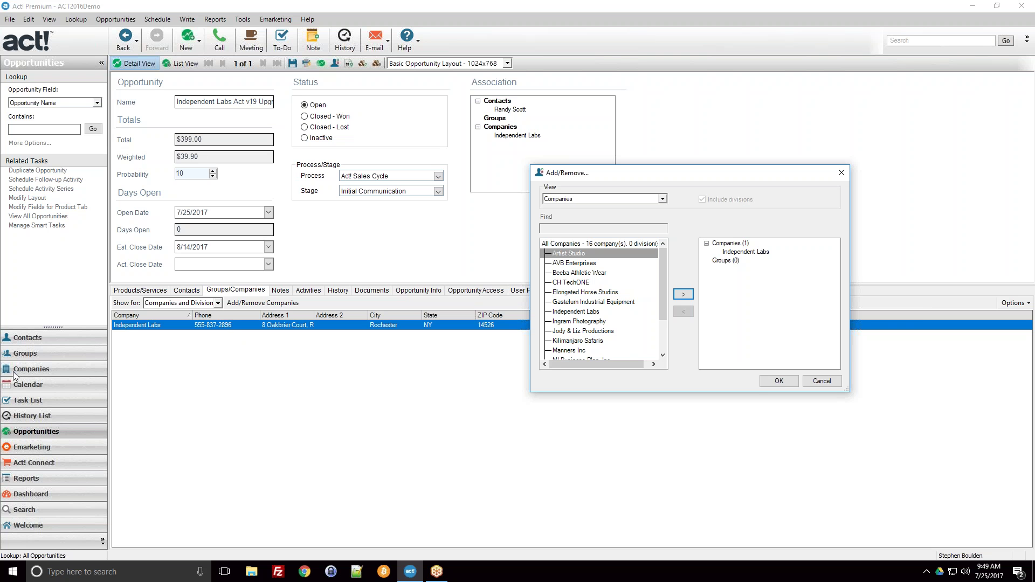
pyautogui.click(584, 273)
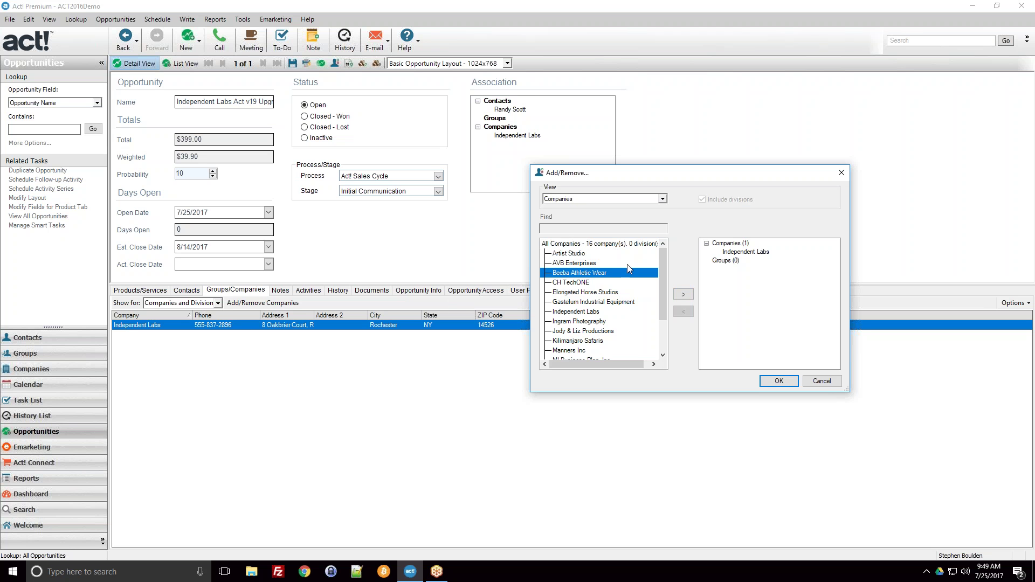
pyautogui.click(821, 380)
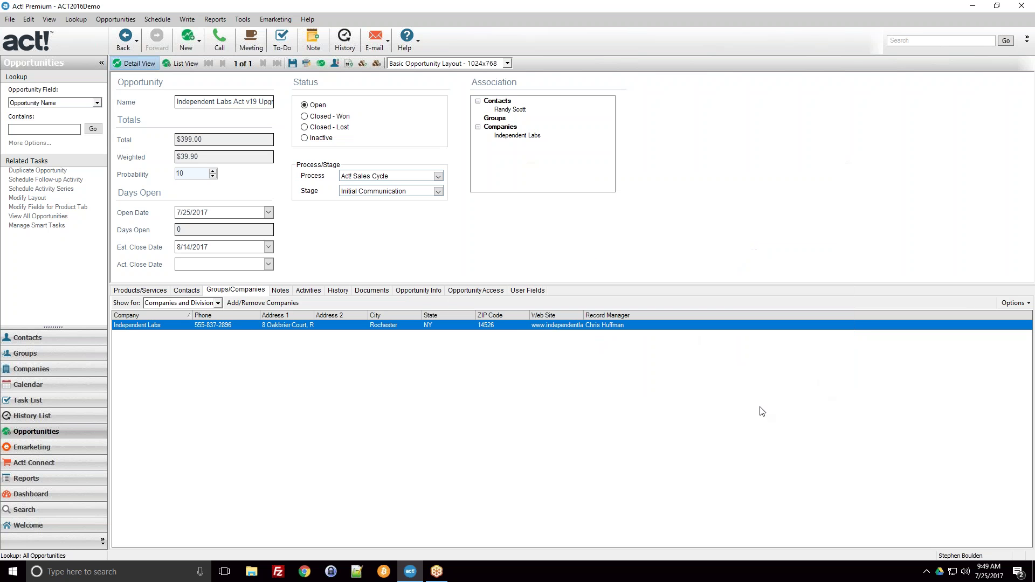
# Return to Products/Services and highlight the $399.00 Total from the $150.00 and $249.00 products
pyautogui.click(140, 291)
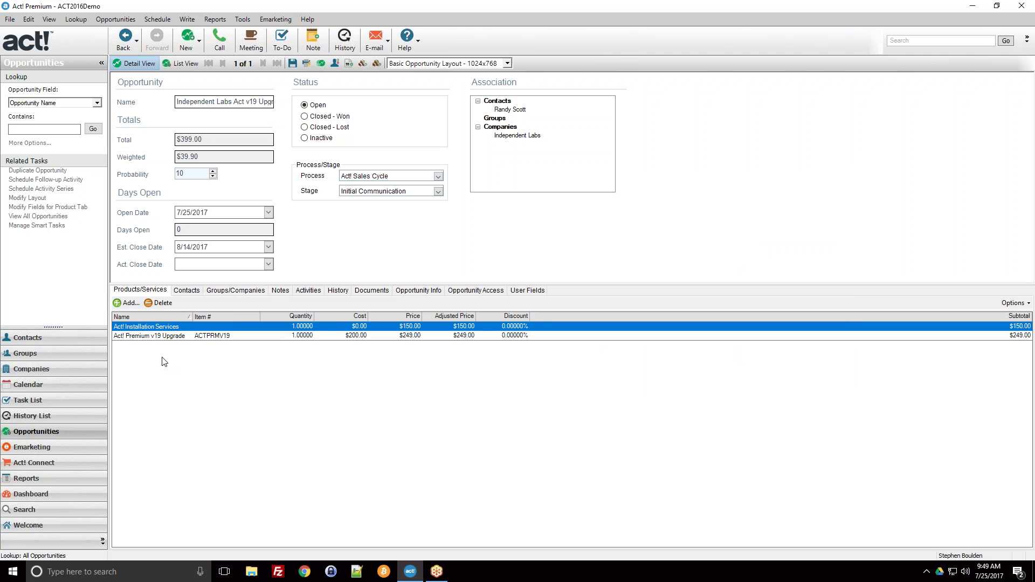
pyautogui.click(190, 291)
pyautogui.click(141, 292)
pyautogui.moveTo(212, 139); pyautogui.dragTo(175, 140)
# Generate a quote from the Independent Labs opportunity with Create Quote and let the merge finish
pyautogui.click(195, 20)
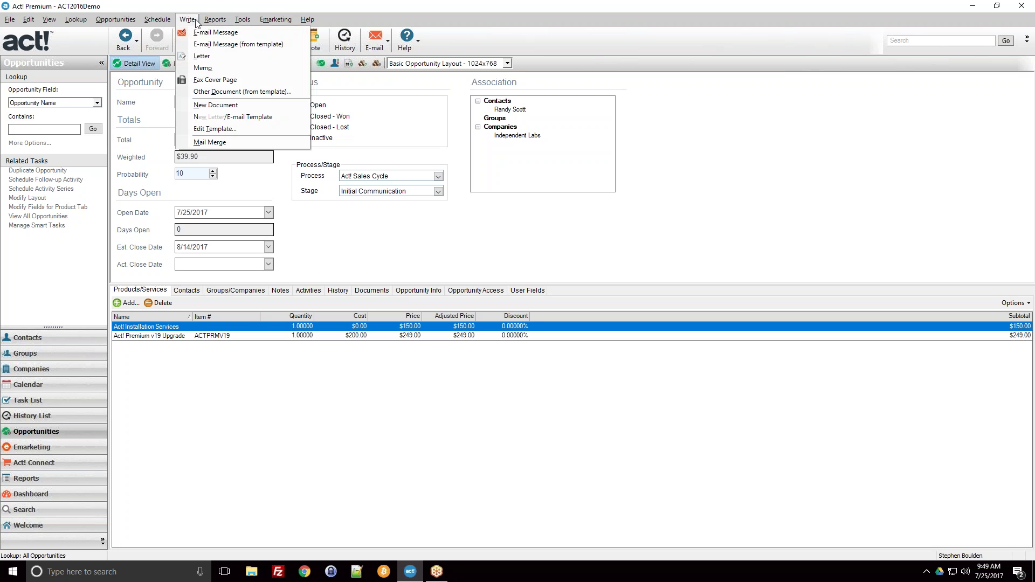
pyautogui.moveTo(108, 20)
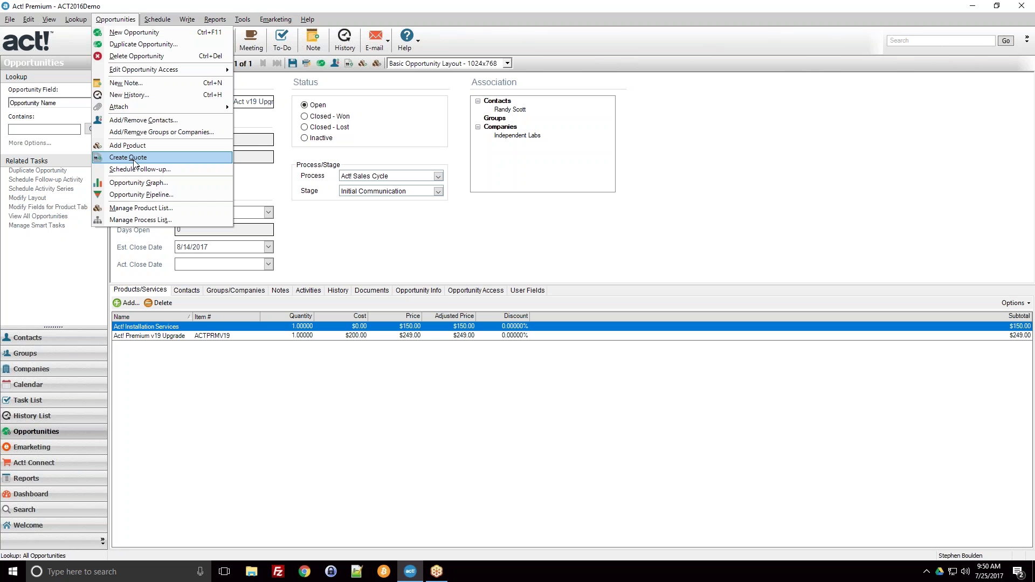
pyautogui.click(349, 66)
pyautogui.click(348, 65)
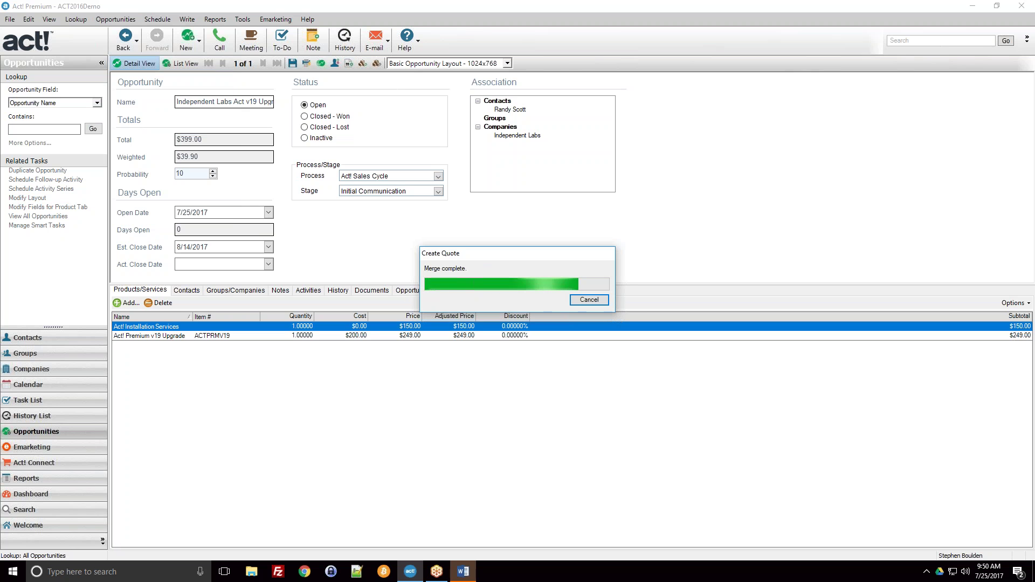
# Bring the merged Word quote to the front and inspect its logo, Quote # line and worksheet
pyautogui.click(460, 571)
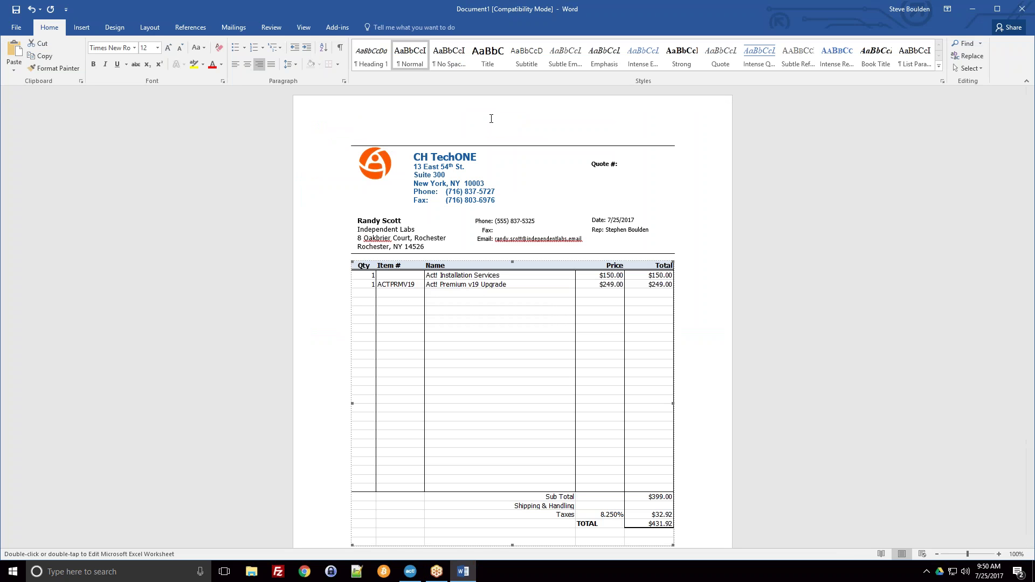
pyautogui.click(375, 164)
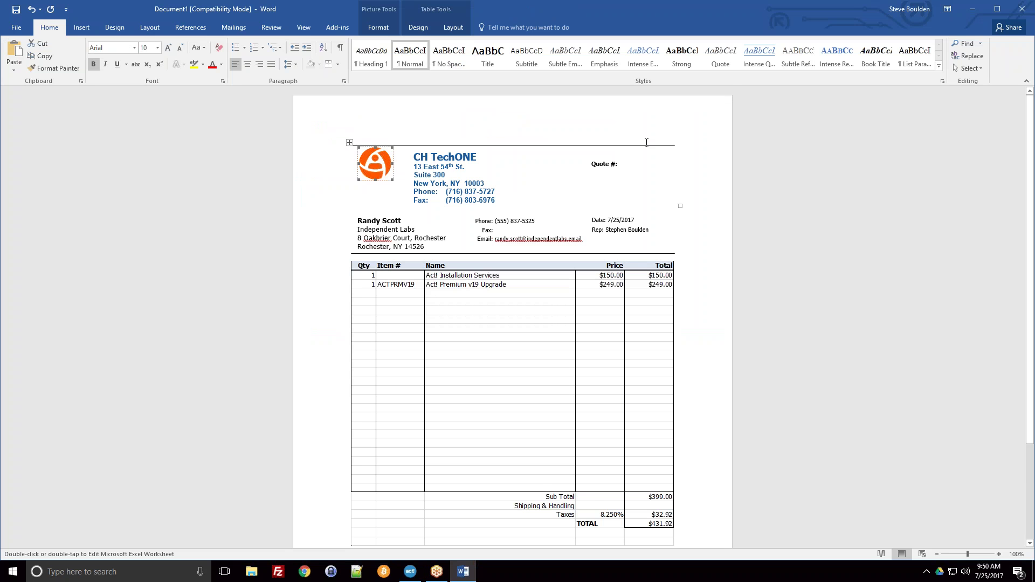
pyautogui.scroll(-2, 642, 132)
pyautogui.click(638, 124)
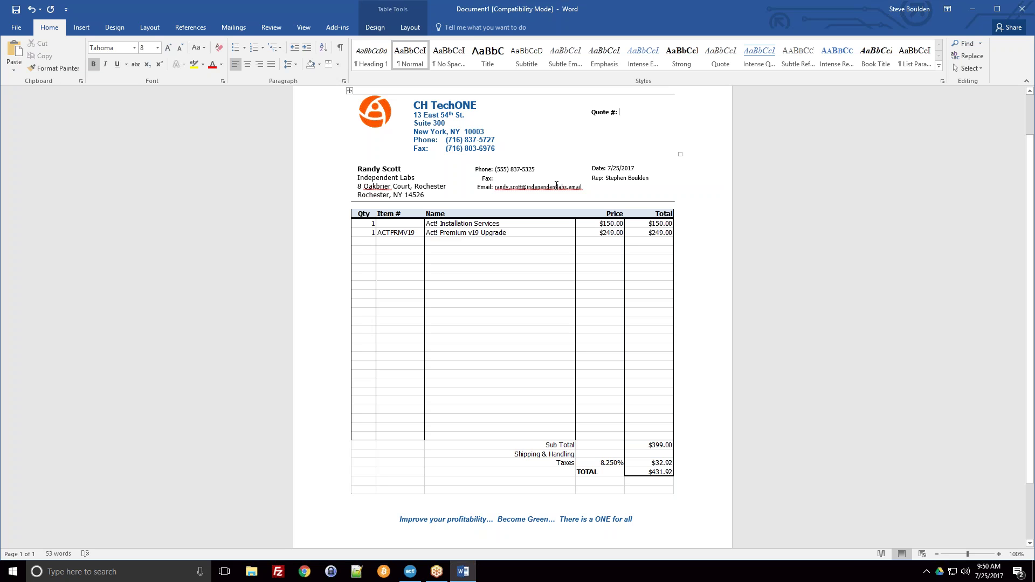
pyautogui.click(506, 231)
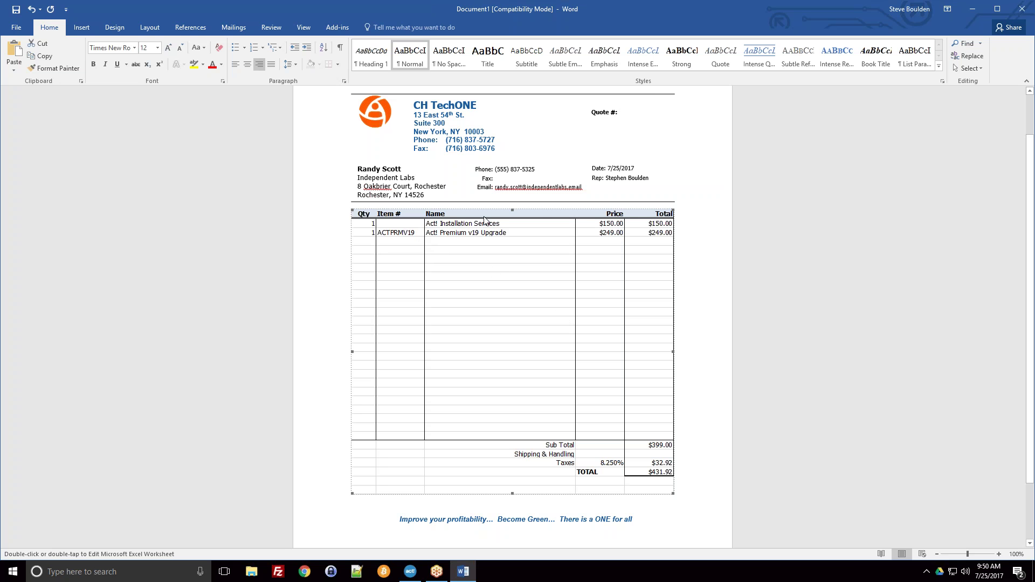
pyautogui.click(446, 183)
# Check the quote's contact, Independent Labs company line and 7/25/2017 quote date
pyautogui.press('Up')
pyautogui.scroll(2, 440, 178)
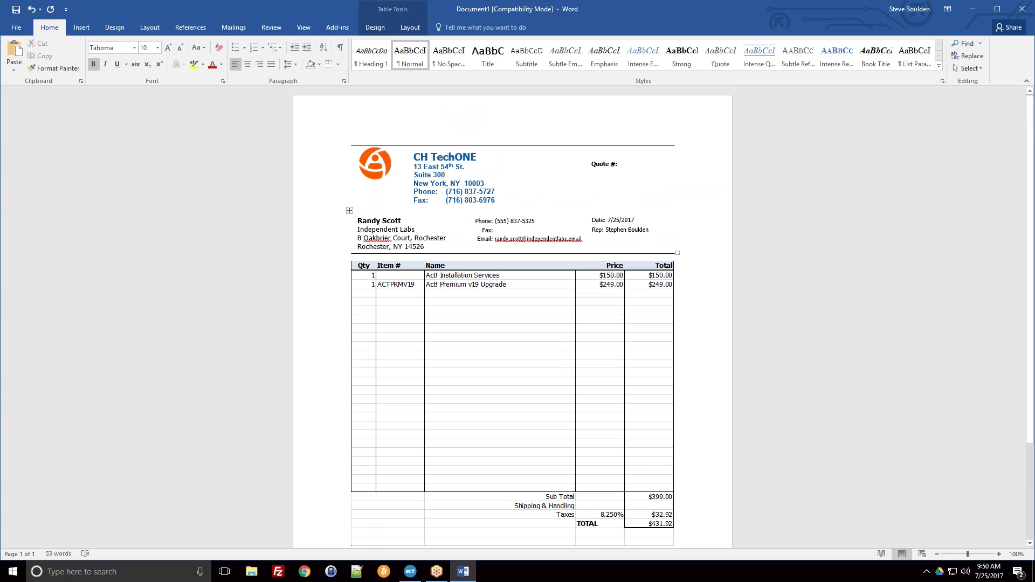
pyautogui.click(362, 220)
pyautogui.click(369, 231)
pyautogui.click(617, 221)
pyautogui.click(619, 228)
# Review the quote worksheet ($399.00 subtotal, $32.92 tax, $431.92 total) and footer slogan
pyautogui.scroll(-1, 639, 205)
pyautogui.scroll(-4, 644, 208)
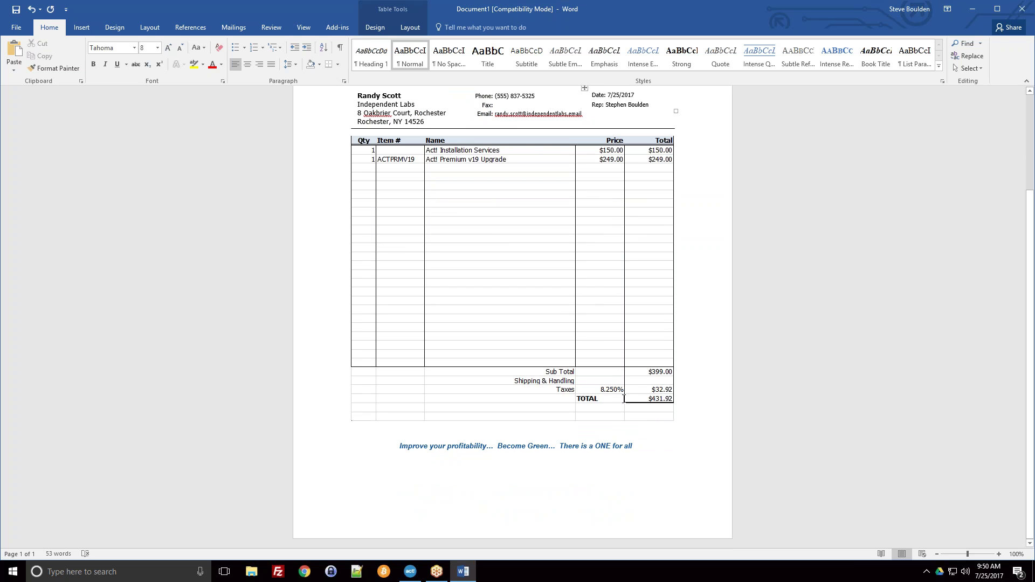
pyautogui.click(658, 459)
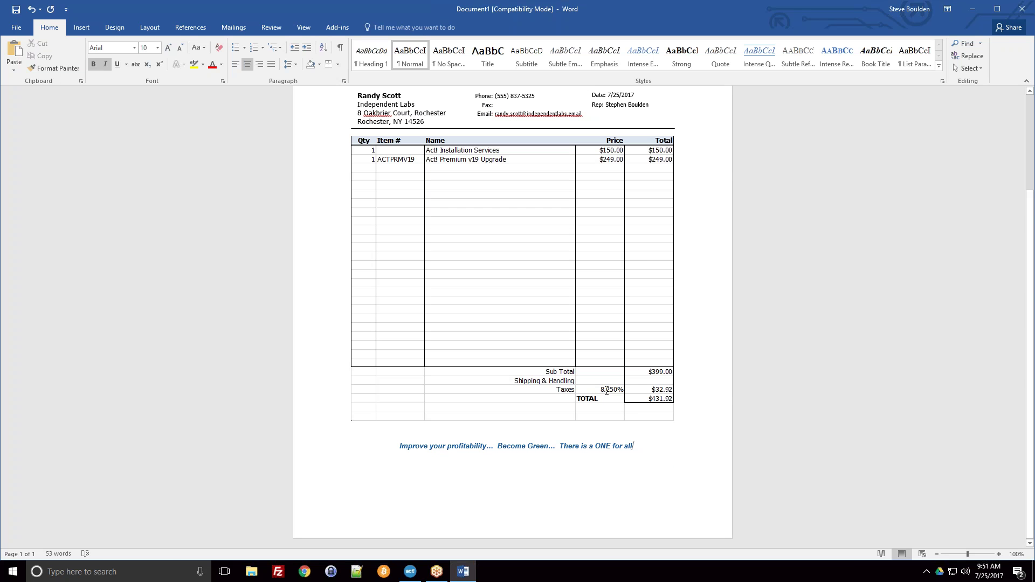
pyautogui.click(607, 392)
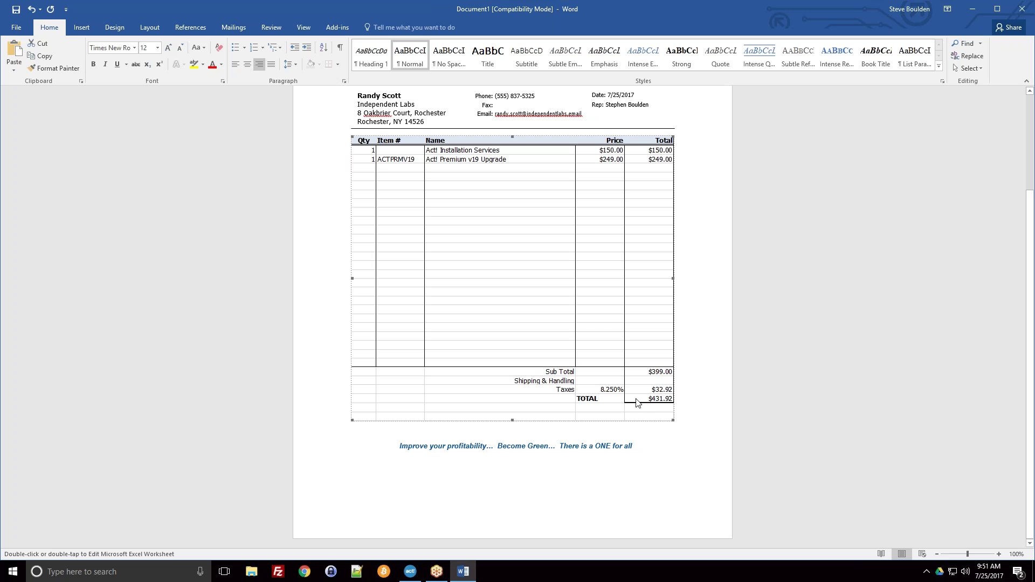
pyautogui.scroll(5, 621, 405)
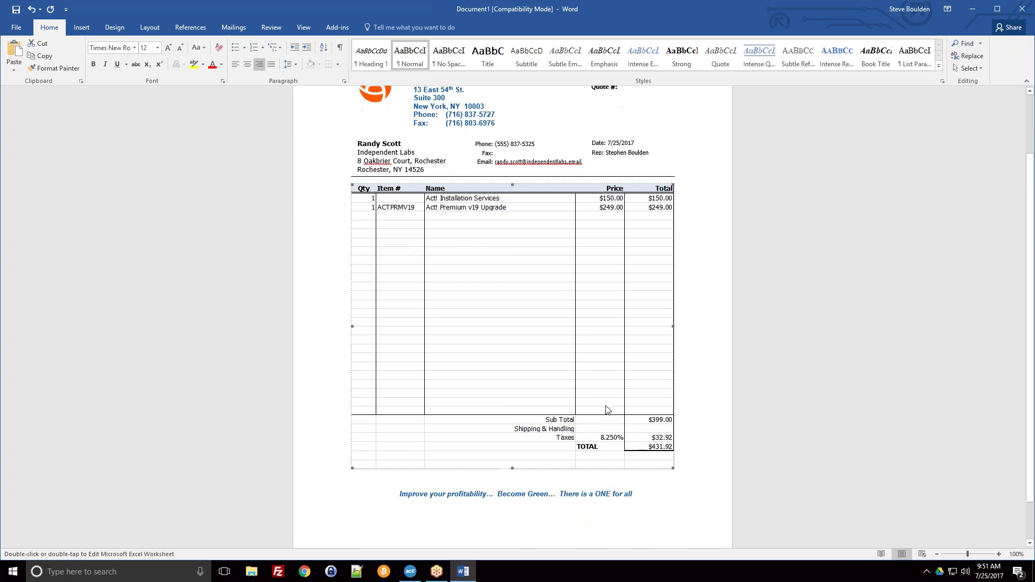
# Look at Word's File options, then return and bring up the Act! add-in commands
pyautogui.click(15, 27)
pyautogui.click(22, 22)
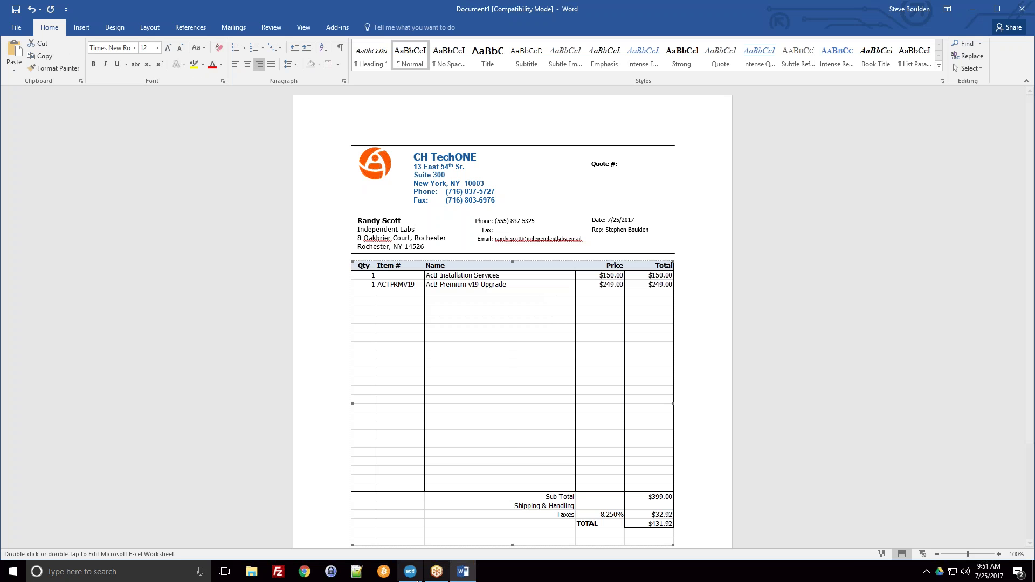
pyautogui.click(340, 28)
pyautogui.click(30, 43)
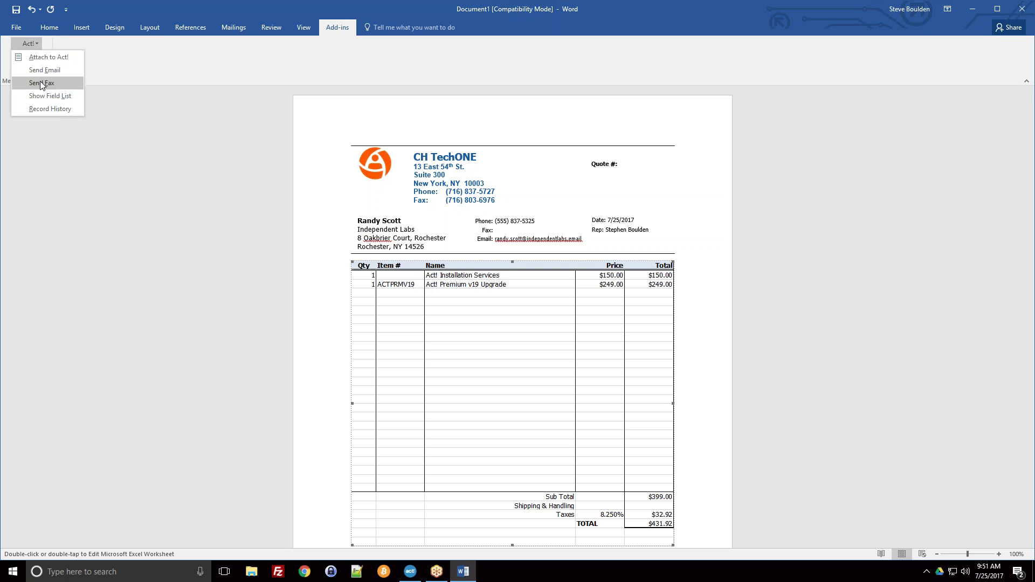
pyautogui.click(42, 109)
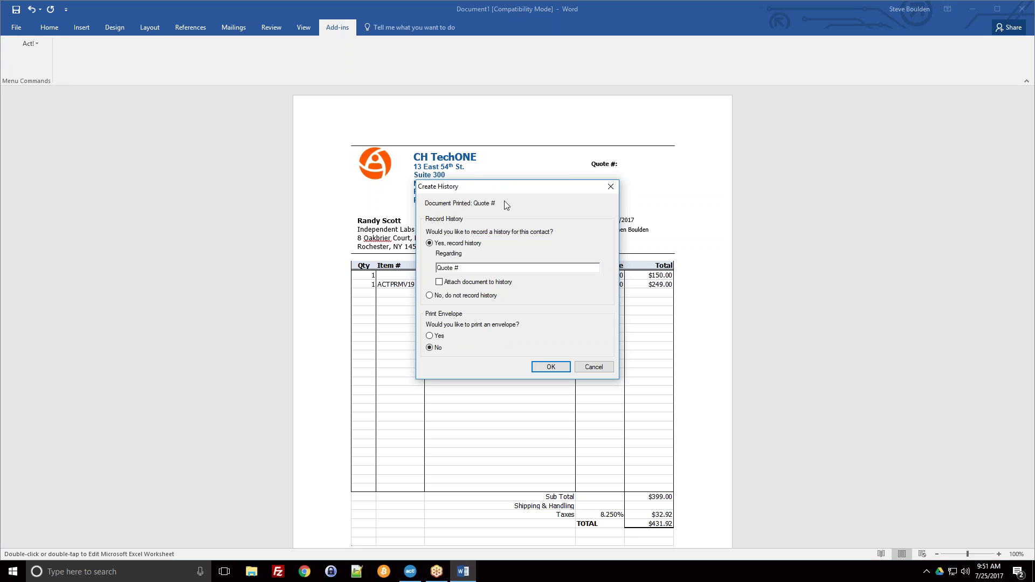
pyautogui.click(610, 186)
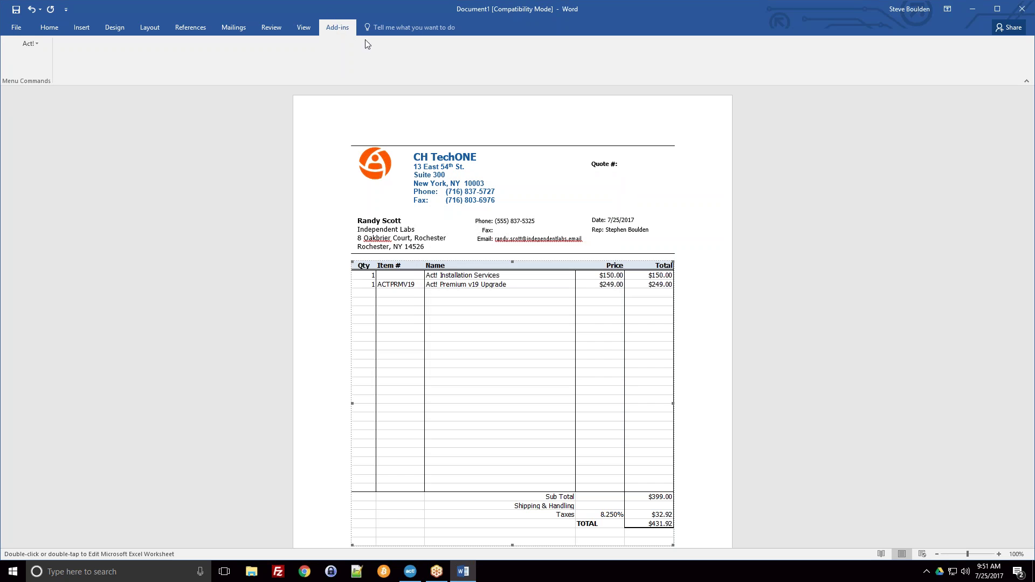
pyautogui.click(30, 43)
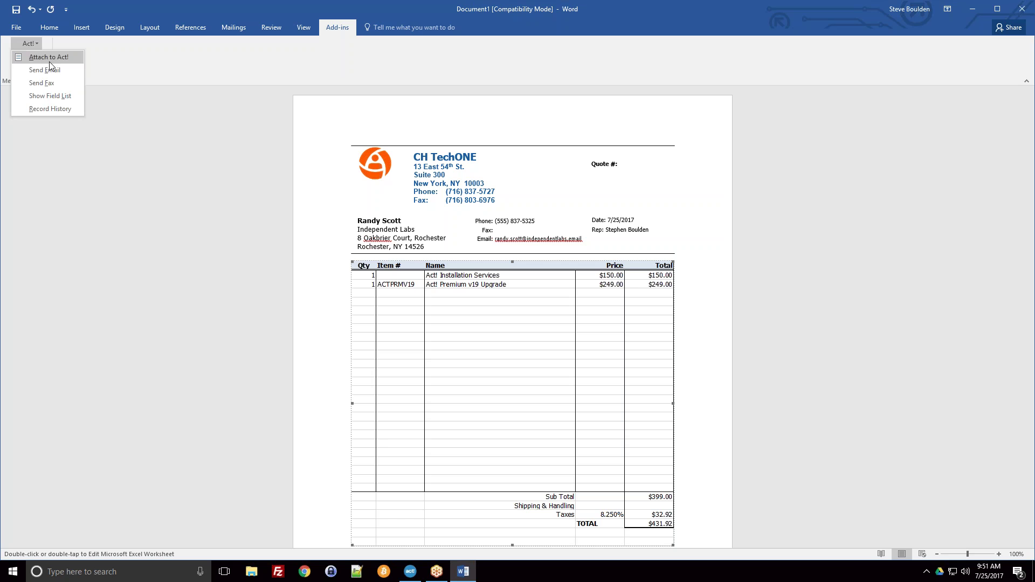
pyautogui.click(41, 109)
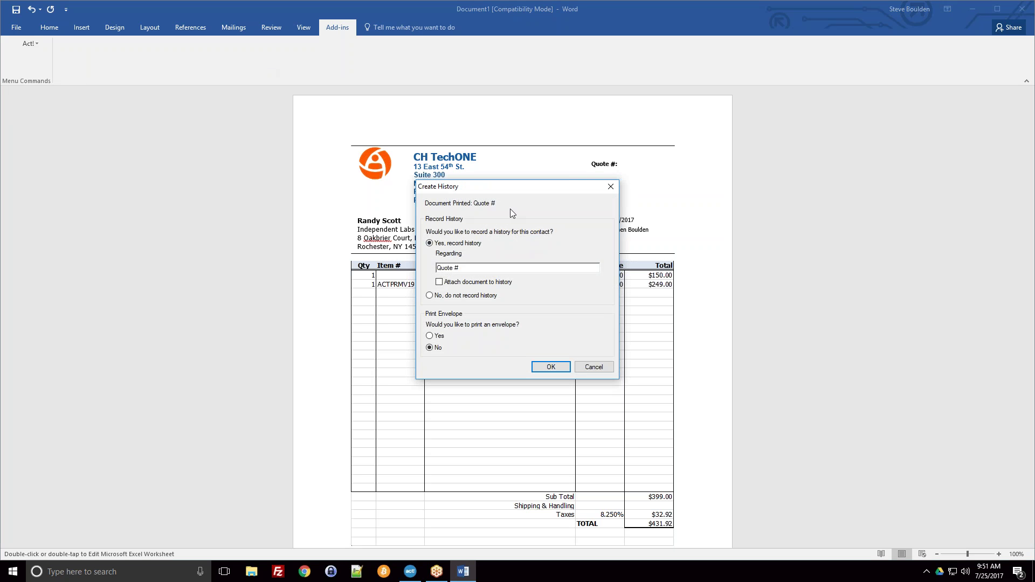
pyautogui.click(456, 266)
pyautogui.click(581, 370)
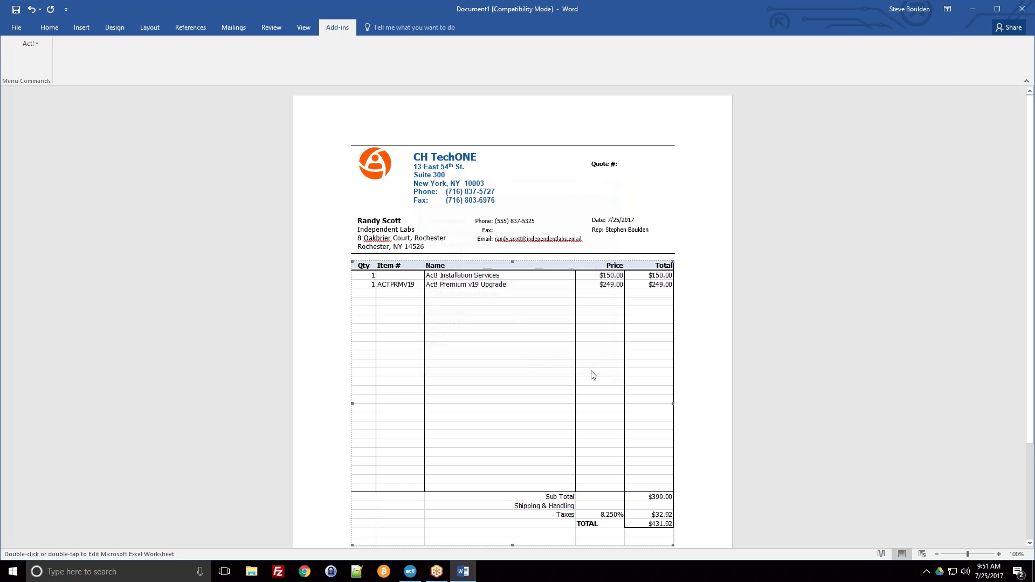
pyautogui.click(44, 31)
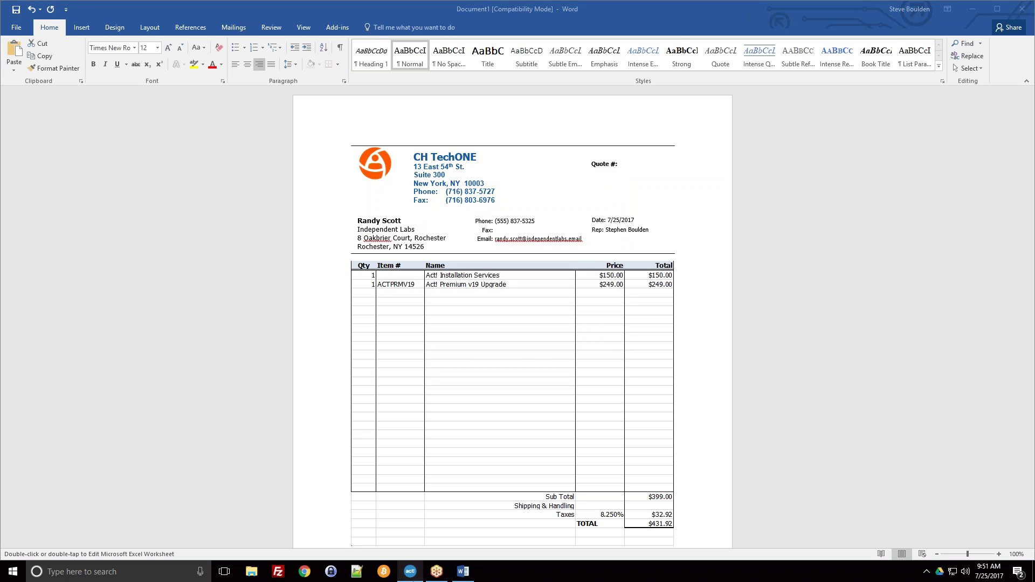
pyautogui.hotkey('alt', 'Tab')
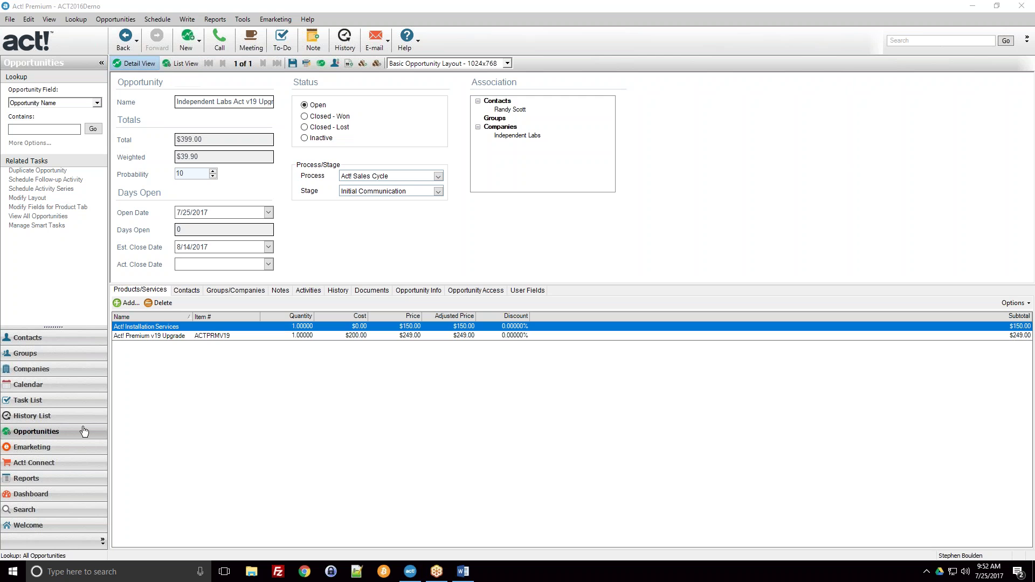
# Show the opportunities as a list with the $39.90 weighted and $399.00 grand totals
pyautogui.click(174, 63)
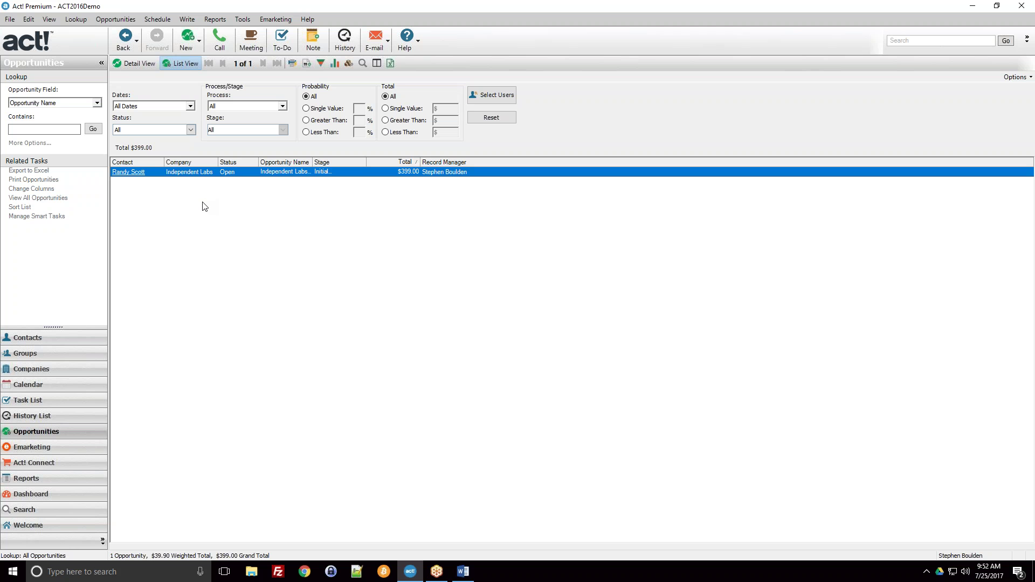
pyautogui.click(751, 12)
# Open a Chrome incognito window and load the qsalesdata.com site
pyautogui.rightClick(305, 572)
pyautogui.click(280, 528)
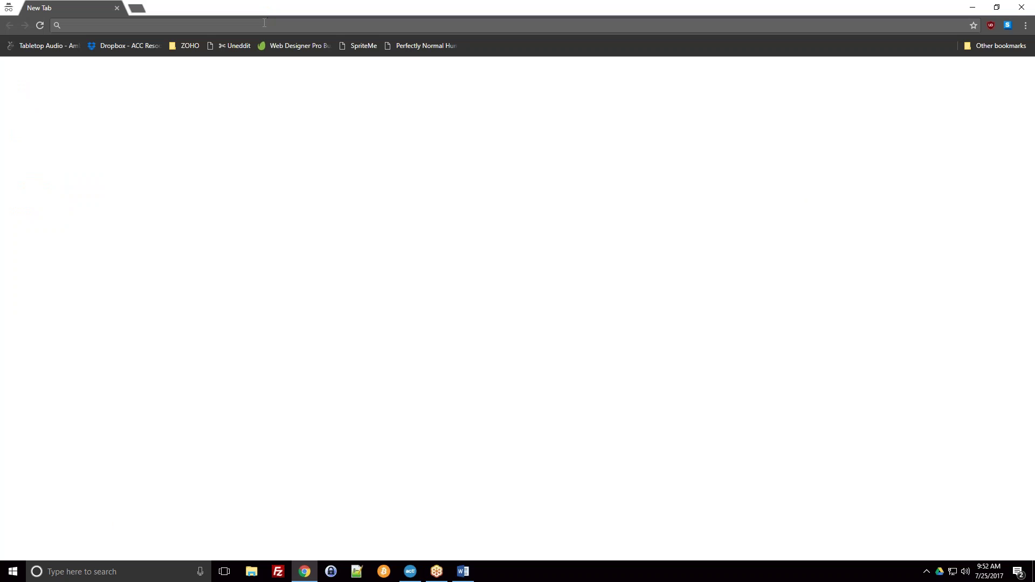
pyautogui.write('qsales')
pyautogui.press('Return')
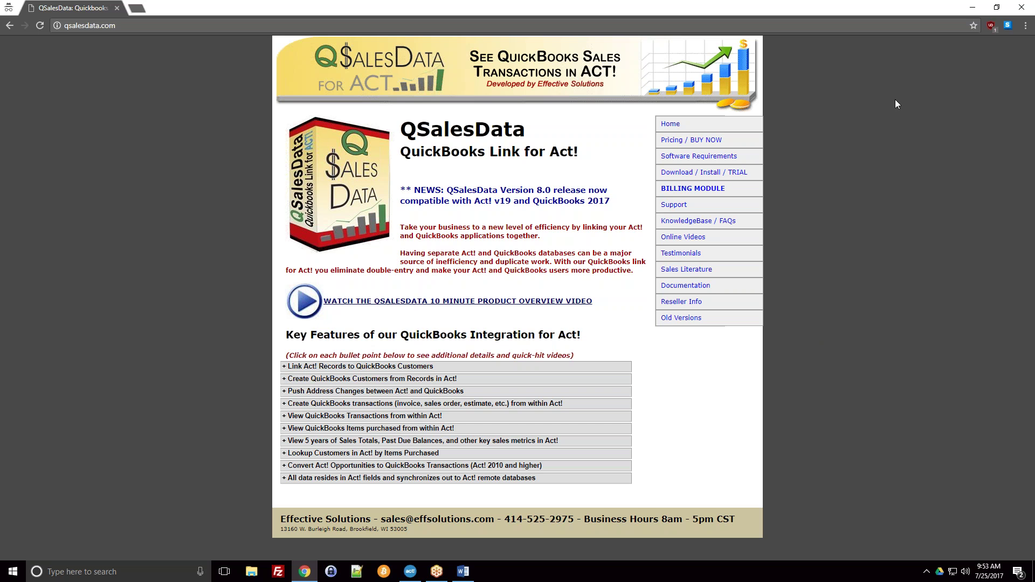
# View the QSalesData pricing page's $159 per license price, then return to Act!
pyautogui.click(679, 141)
pyautogui.moveTo(291, 193)
pyautogui.mouseDown()
pyautogui.moveTo(380, 192)
pyautogui.moveTo(289, 201)
pyautogui.mouseUp()
pyautogui.click(407, 195)
pyautogui.click(290, 201)
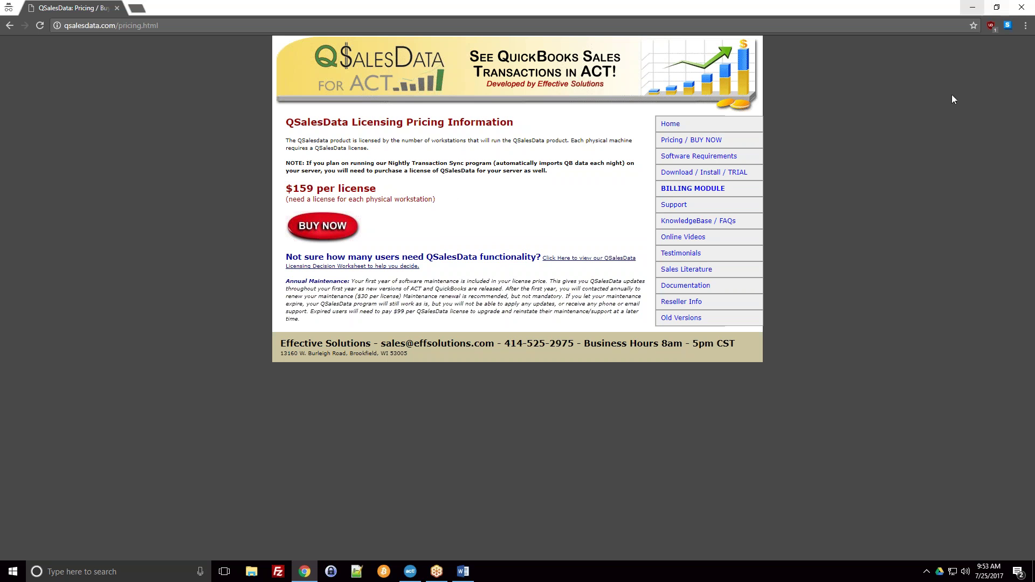
pyautogui.click(417, 572)
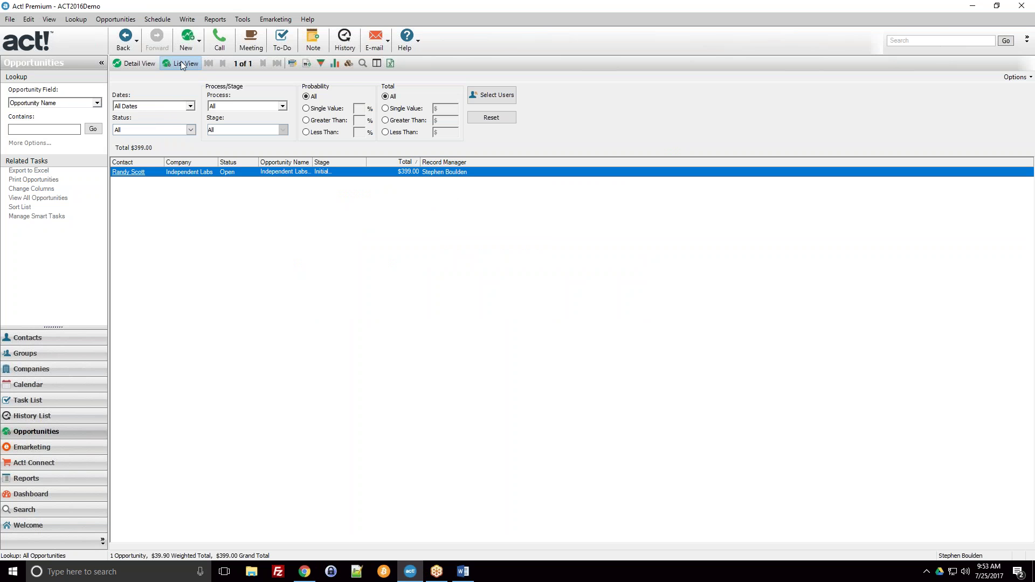
# Review the Dates, Status and Select Users filters, keeping All Dates and Inactive included
pyautogui.click(190, 107)
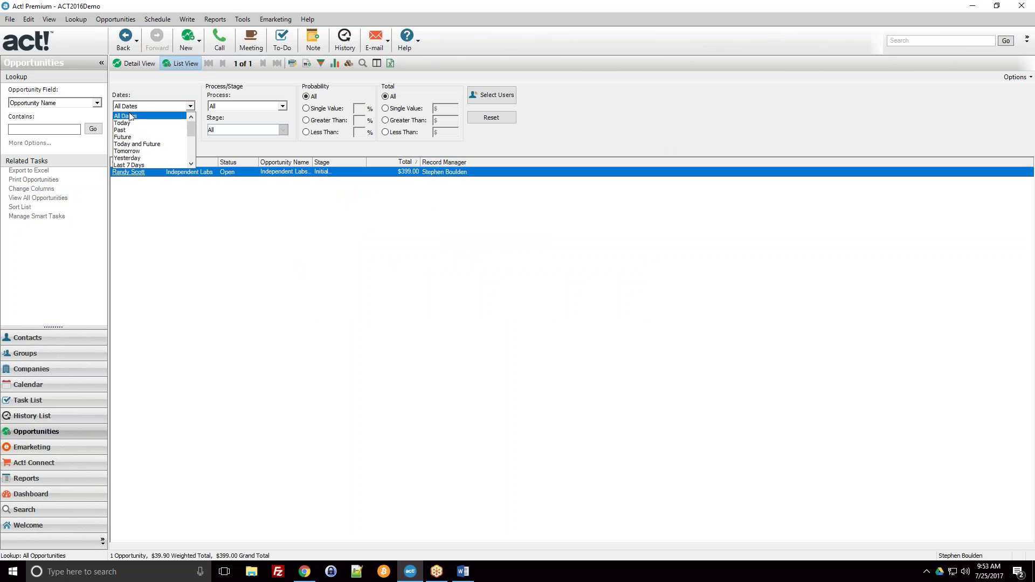
pyautogui.scroll(-1, 140, 135)
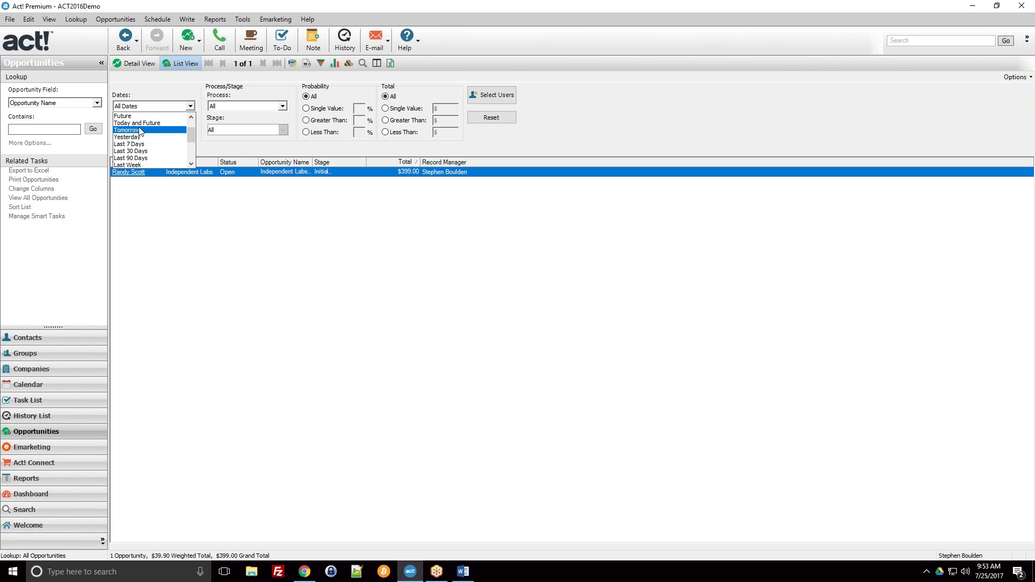
pyautogui.scroll(1, 141, 140)
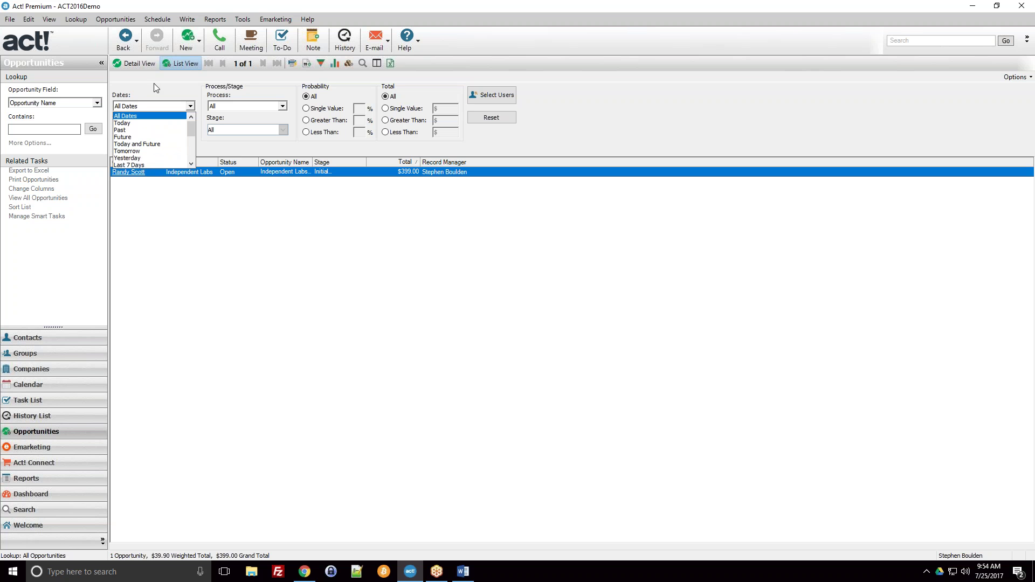
pyautogui.click(144, 108)
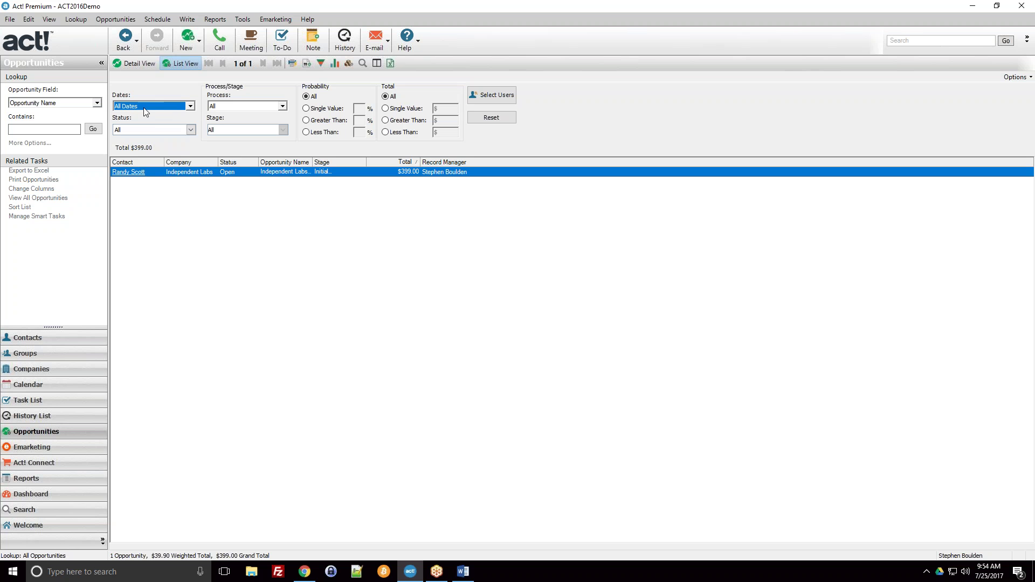
pyautogui.click(191, 130)
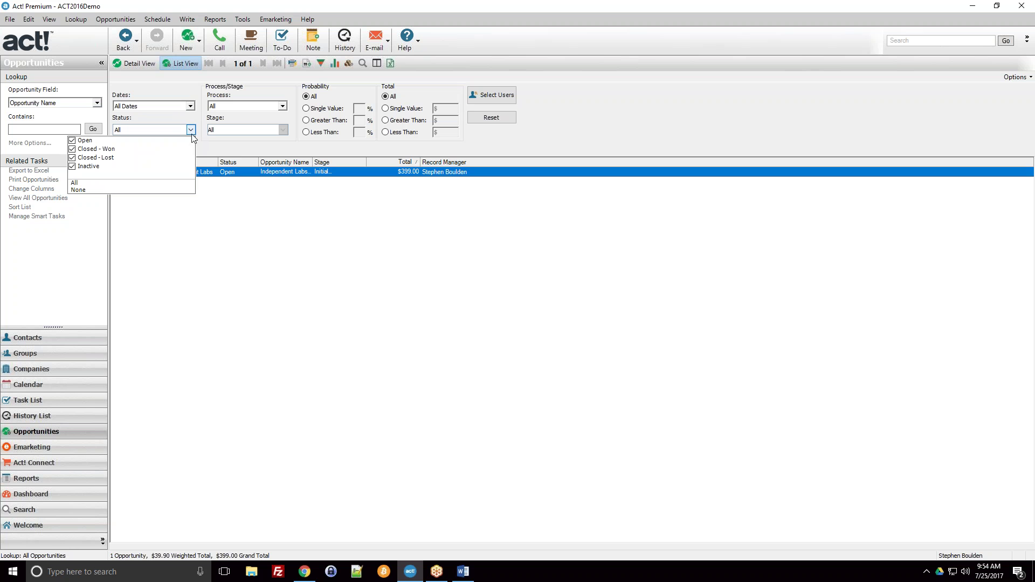
pyautogui.click(72, 167)
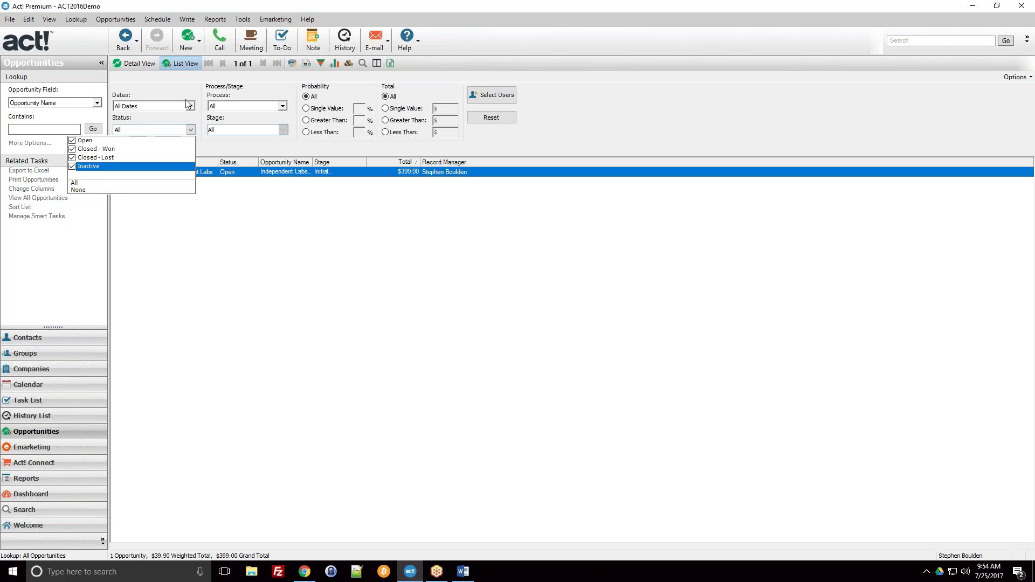
pyautogui.click(73, 166)
pyautogui.click(188, 97)
pyautogui.click(492, 95)
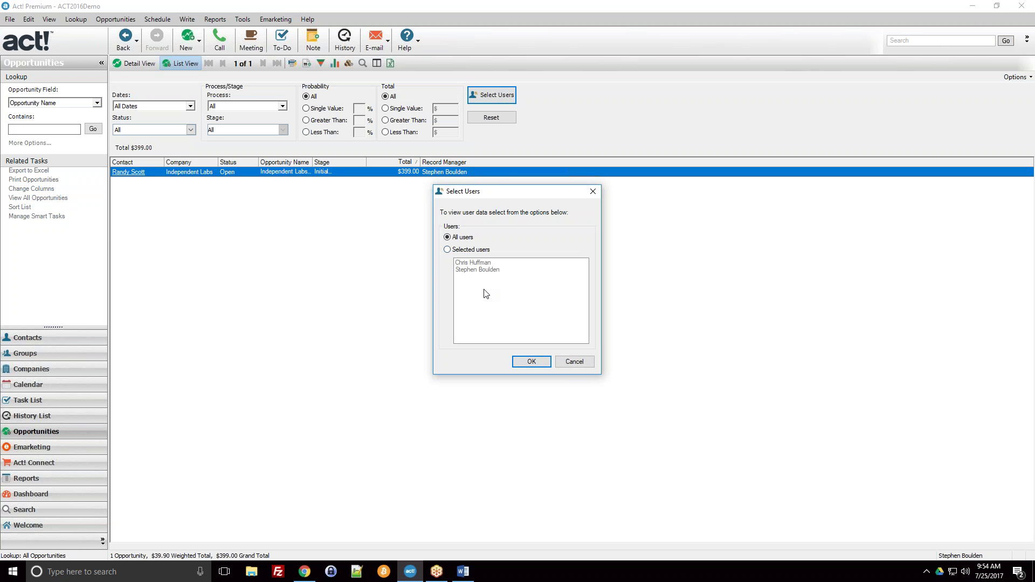
pyautogui.click(573, 362)
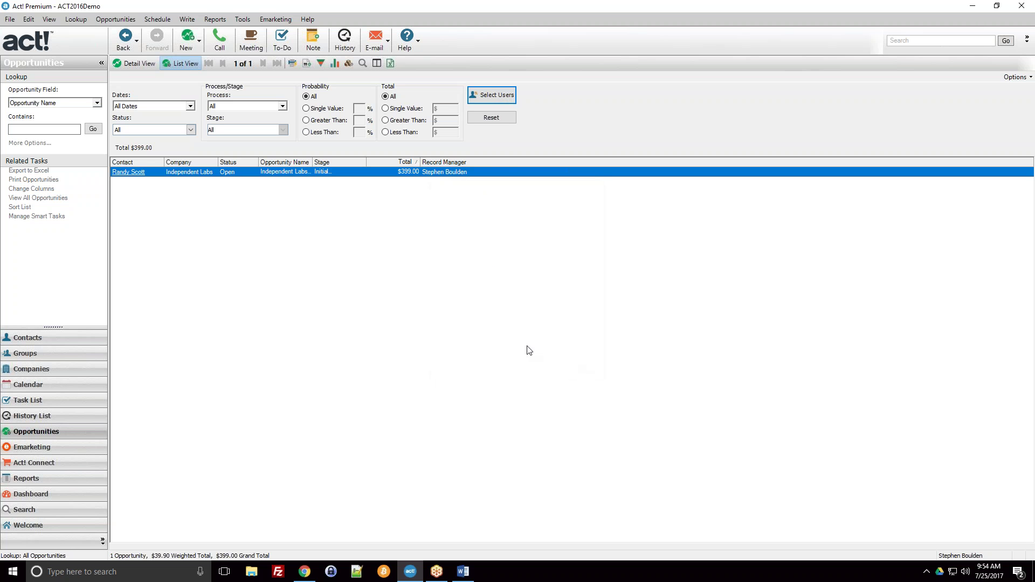
# Open the Independent Labs opportunity's details, return, and autofit the Opportunity Name column
pyautogui.click(183, 174)
pyautogui.doubleClick(183, 174)
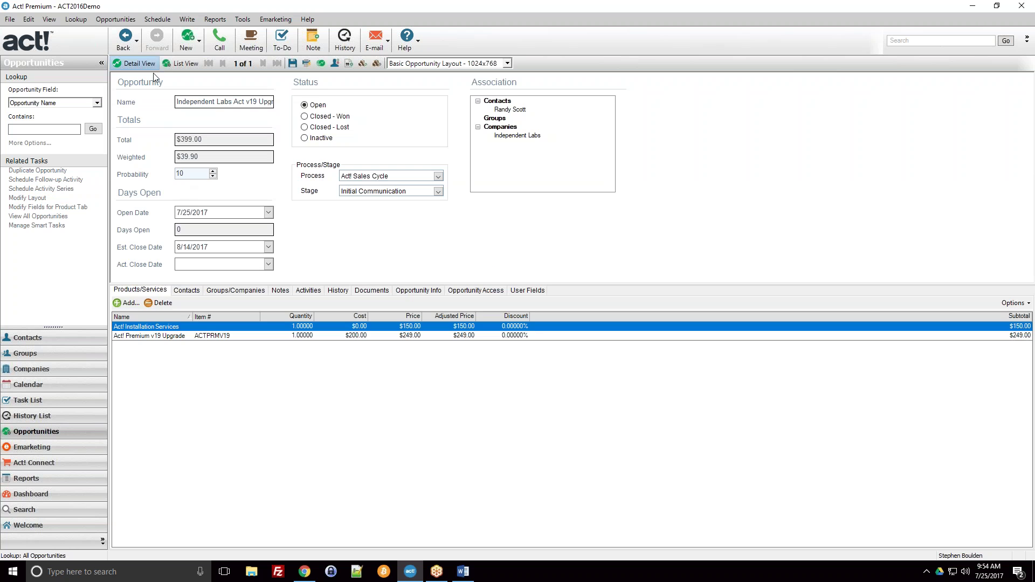
pyautogui.click(180, 63)
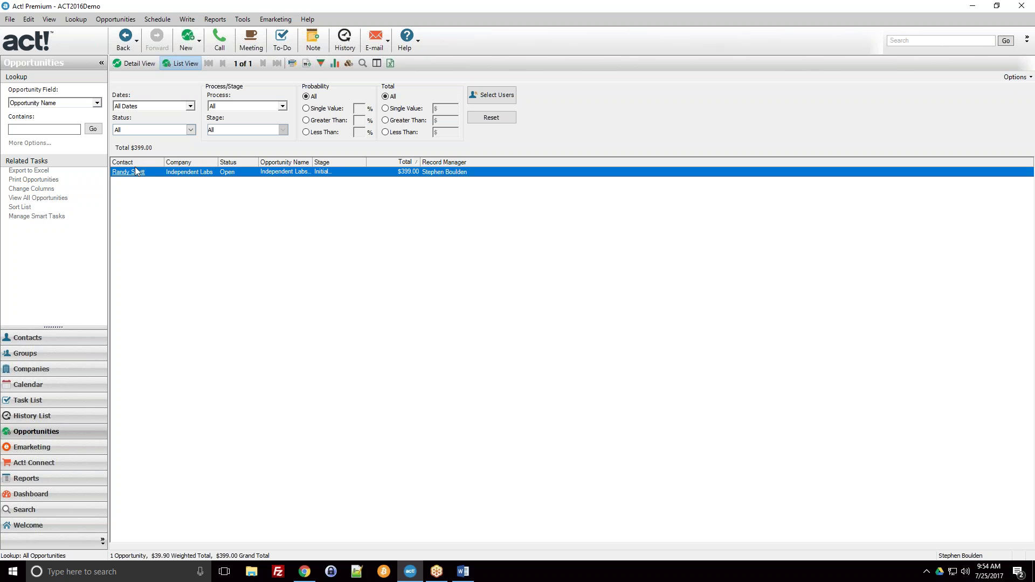
pyautogui.doubleClick(312, 162)
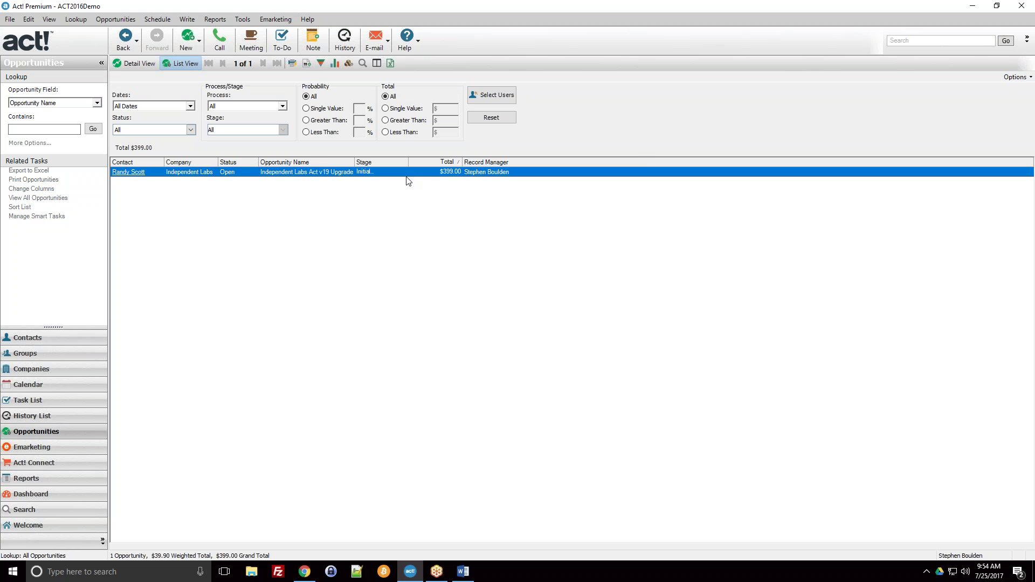
pyautogui.click(1017, 77)
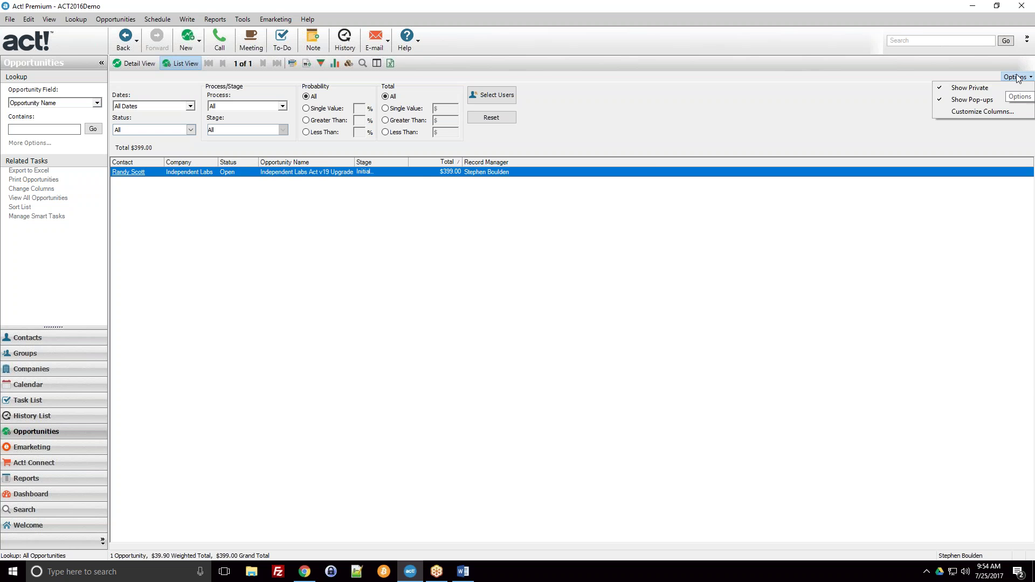
# Add Estimated Close Date and Weighted Total as columns in the opportunity list
pyautogui.click(974, 112)
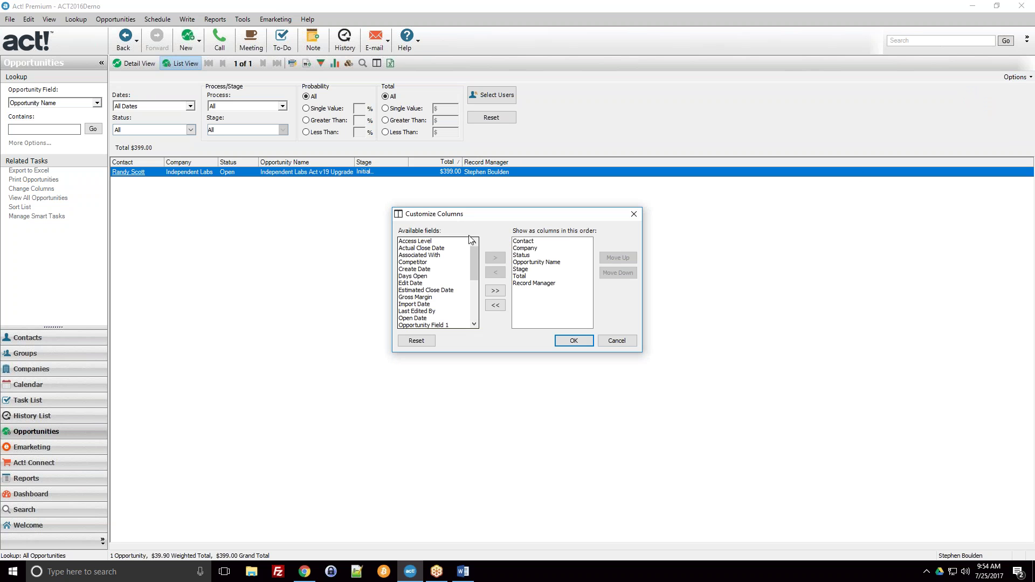
pyautogui.moveTo(474, 253)
pyautogui.mouseDown()
pyautogui.moveTo(477, 325)
pyautogui.moveTo(471, 259)
pyautogui.mouseUp()
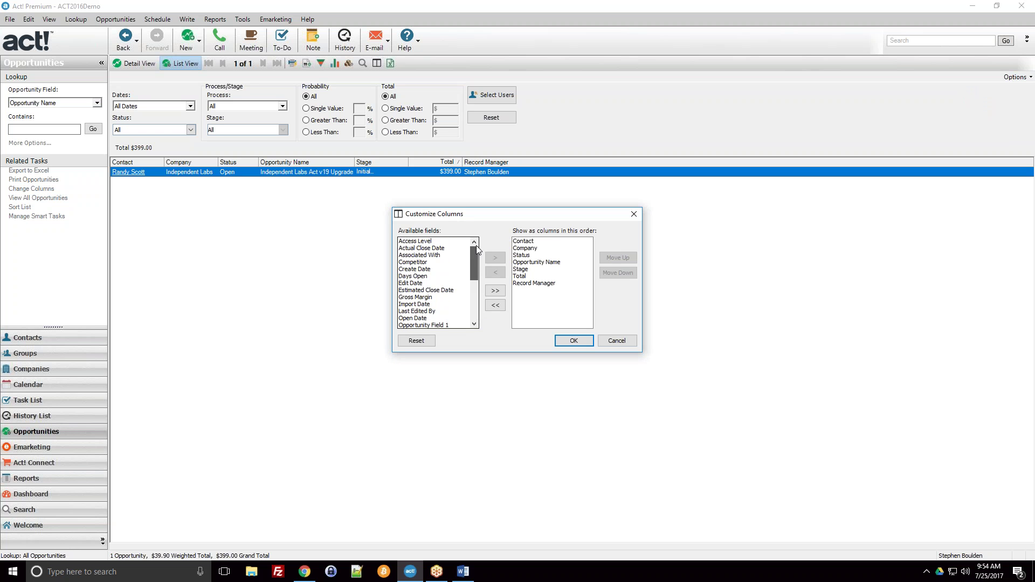
pyautogui.click(418, 276)
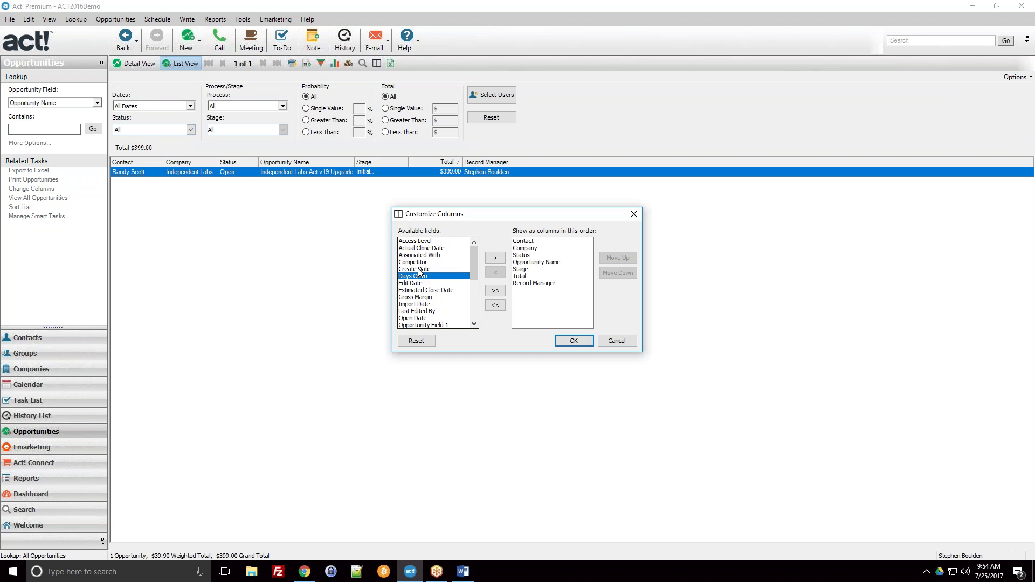
pyautogui.click(414, 249)
pyautogui.click(415, 292)
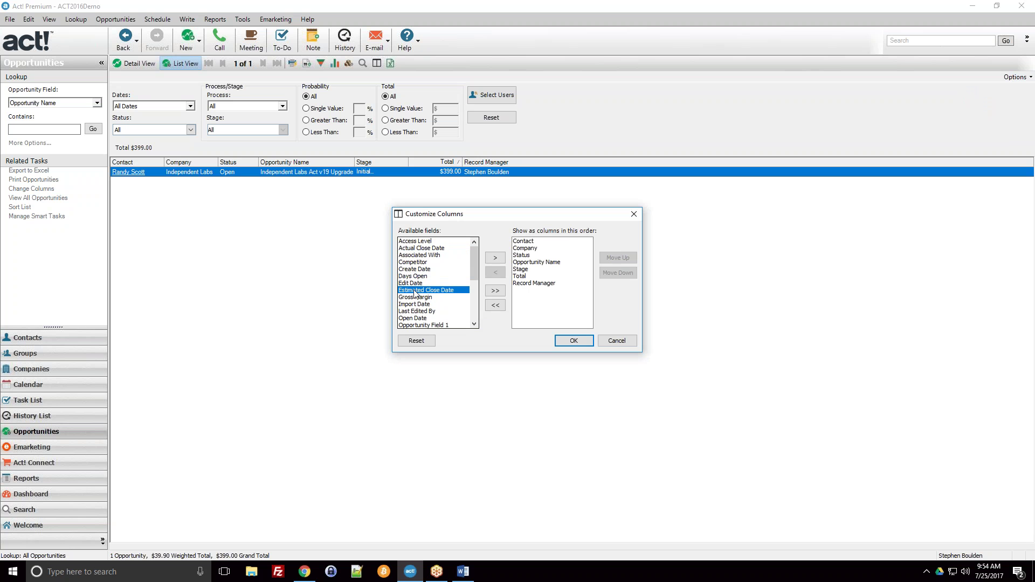
pyautogui.click(499, 258)
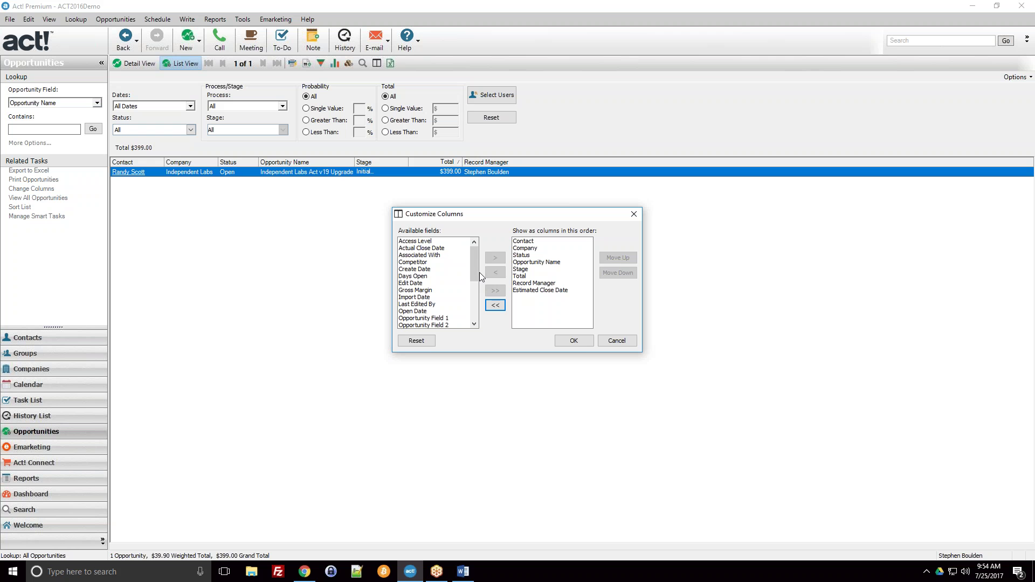
pyautogui.moveTo(476, 273); pyautogui.dragTo(470, 328)
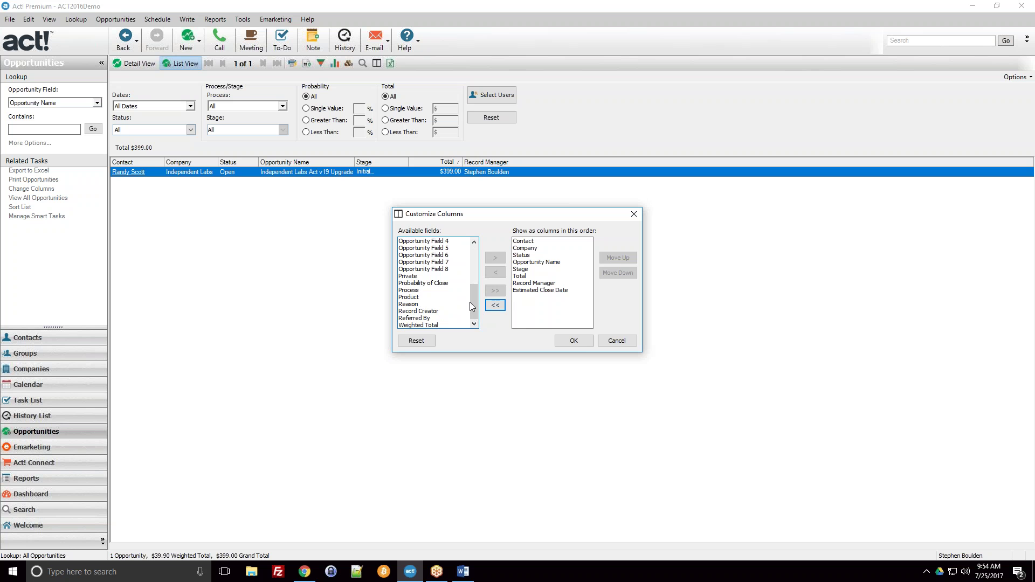
pyautogui.click(453, 325)
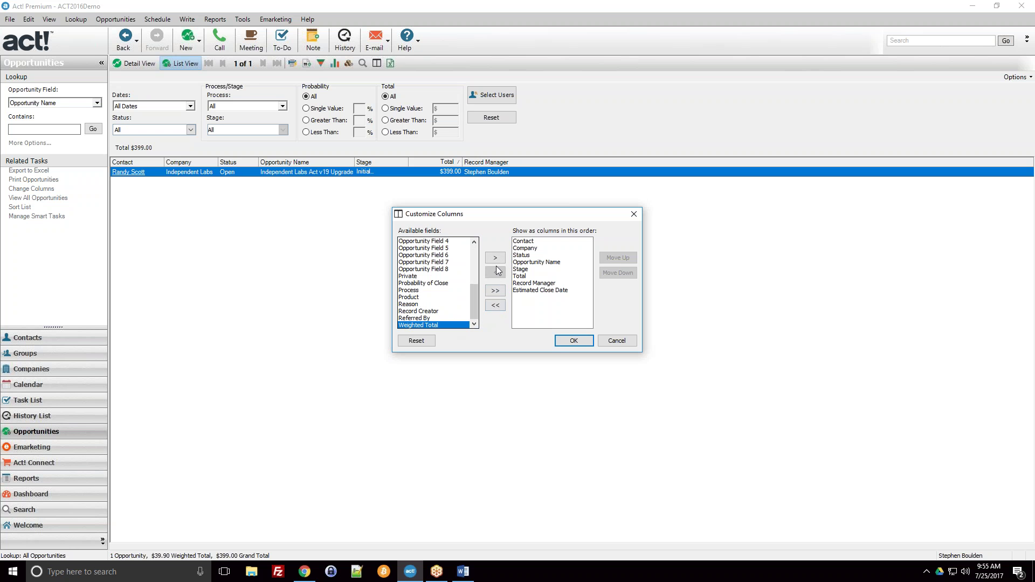
pyautogui.click(495, 258)
# Move the Total column down two places, apply, and widen it in the list
pyautogui.click(523, 277)
pyautogui.click(618, 273)
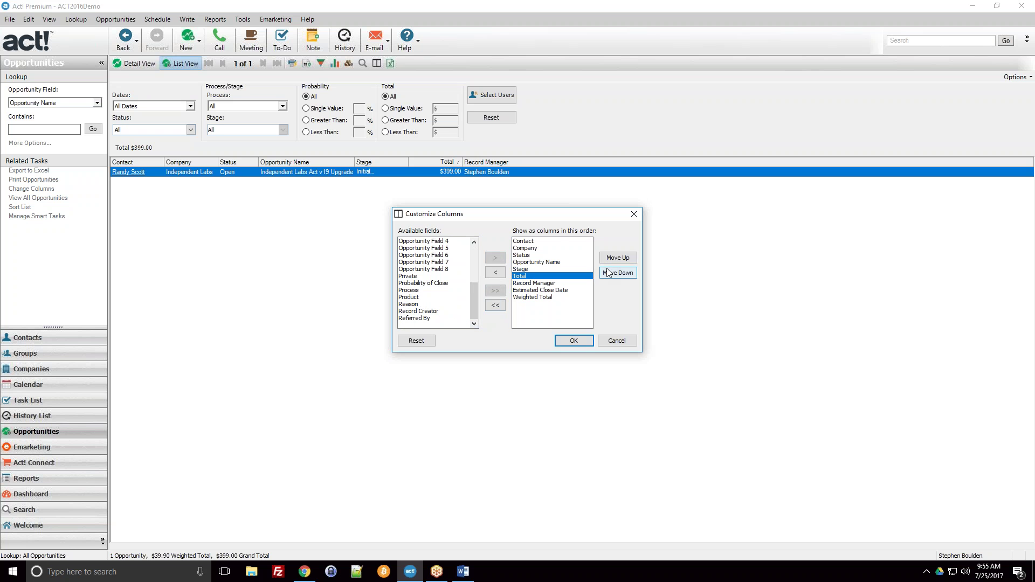
pyautogui.click(618, 273)
pyautogui.click(574, 340)
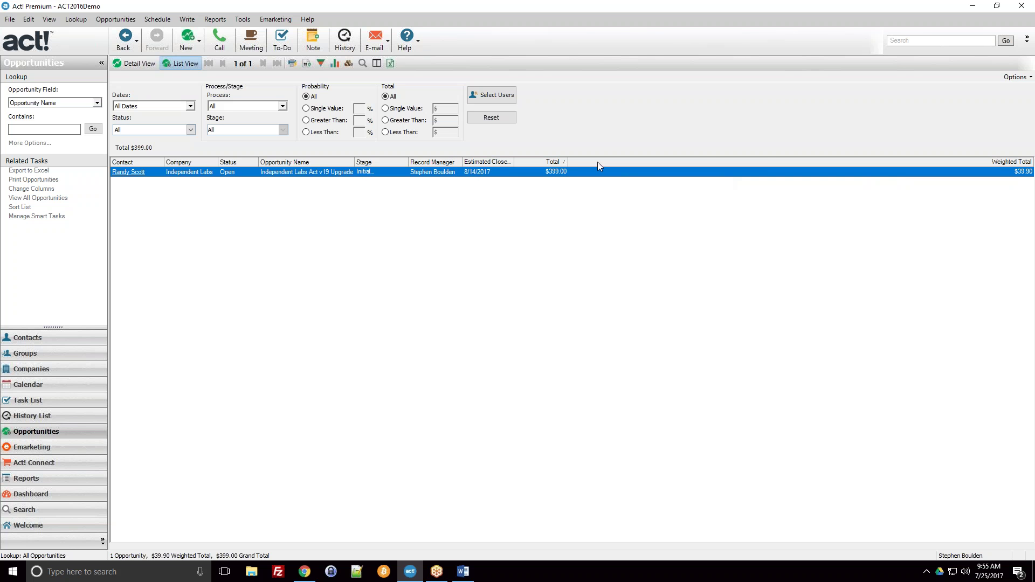
pyautogui.moveTo(569, 163); pyautogui.dragTo(764, 163)
# Move Estimated Close Date to the last column, then open the Independent Labs opportunity
pyautogui.click(1015, 77)
pyautogui.click(1003, 111)
pyautogui.click(448, 305)
pyautogui.click(536, 276)
pyautogui.click(540, 283)
pyautogui.click(618, 272)
pyautogui.click(618, 272)
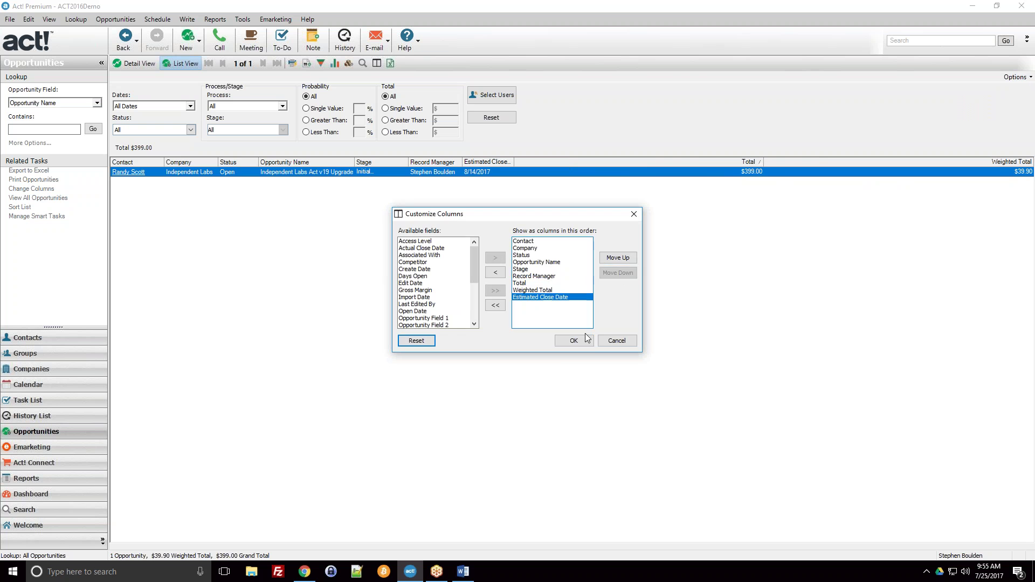
pyautogui.click(574, 340)
pyautogui.doubleClick(255, 173)
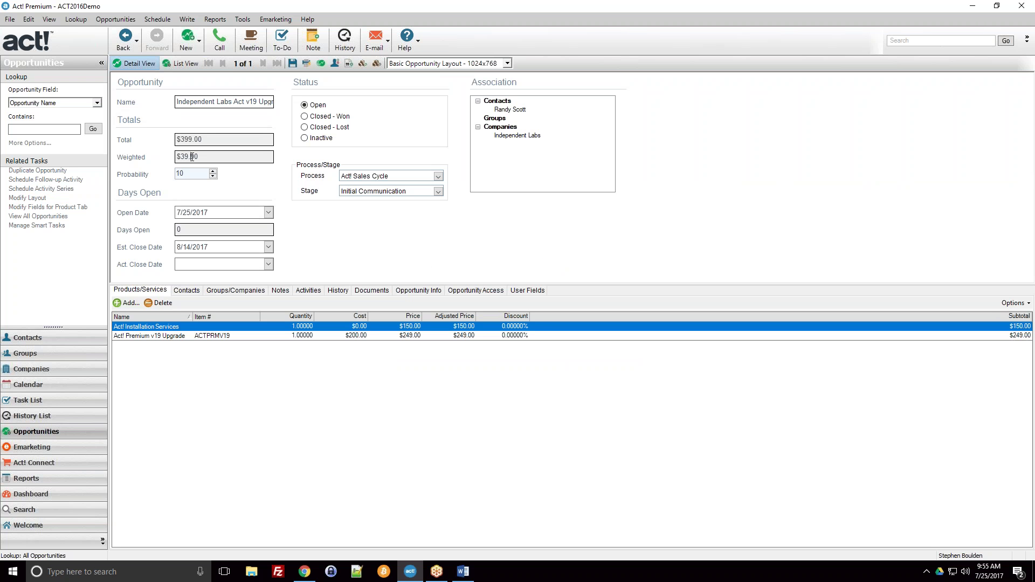
# Inspect the opportunity's $399.00 Total, Weighted amount and Probability 10 fields
pyautogui.moveTo(210, 135); pyautogui.dragTo(172, 129)
pyautogui.click(203, 139)
pyautogui.moveTo(189, 173); pyautogui.dragTo(178, 172)
pyautogui.click(213, 139)
pyautogui.click(211, 158)
pyautogui.click(200, 172)
# Set the stage to Negotiation, raising probability to 65 and weighted total to $259.35
pyautogui.click(438, 193)
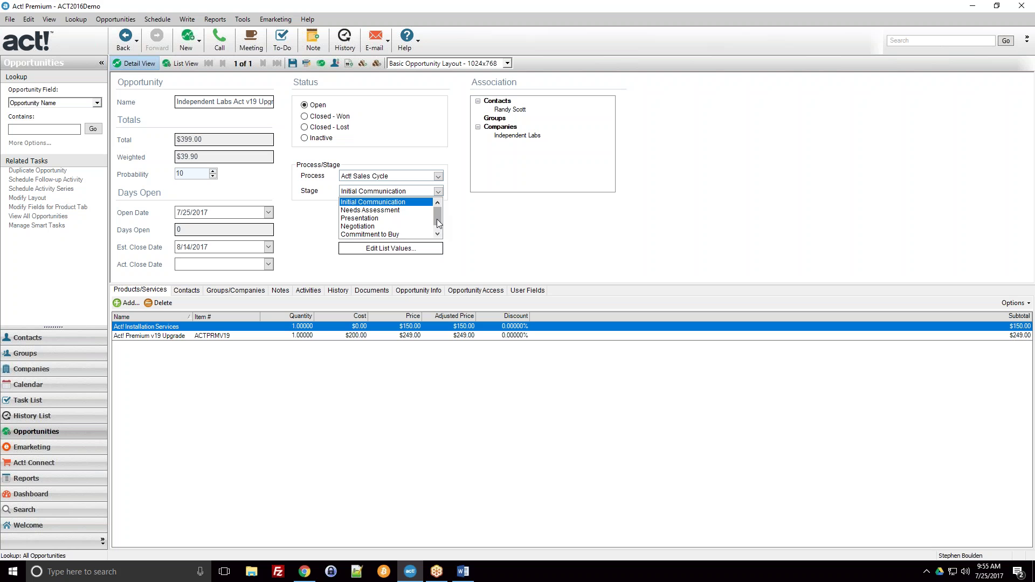
pyautogui.click(438, 234)
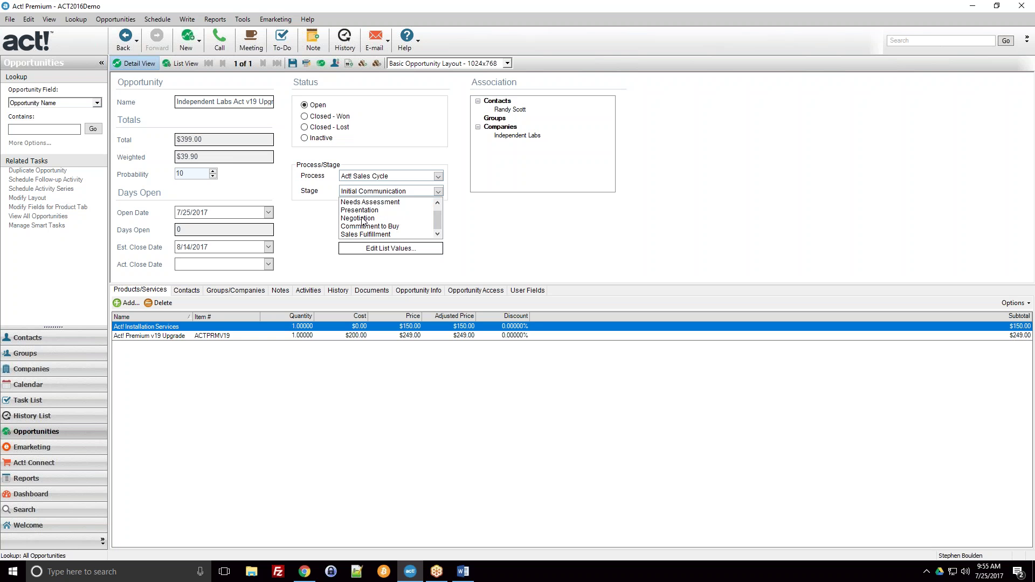
pyautogui.click(358, 218)
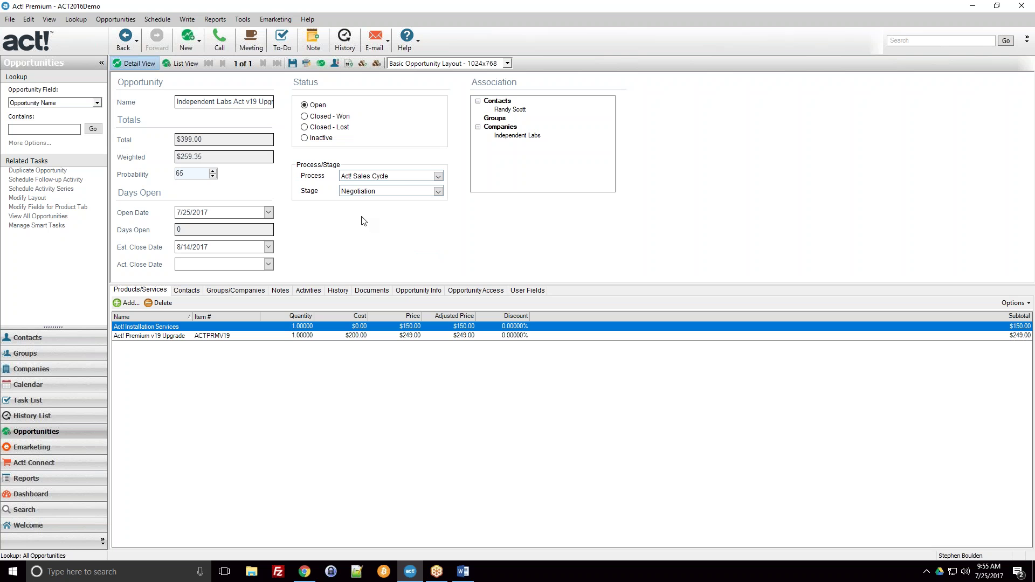
pyautogui.click(194, 174)
pyautogui.click(438, 192)
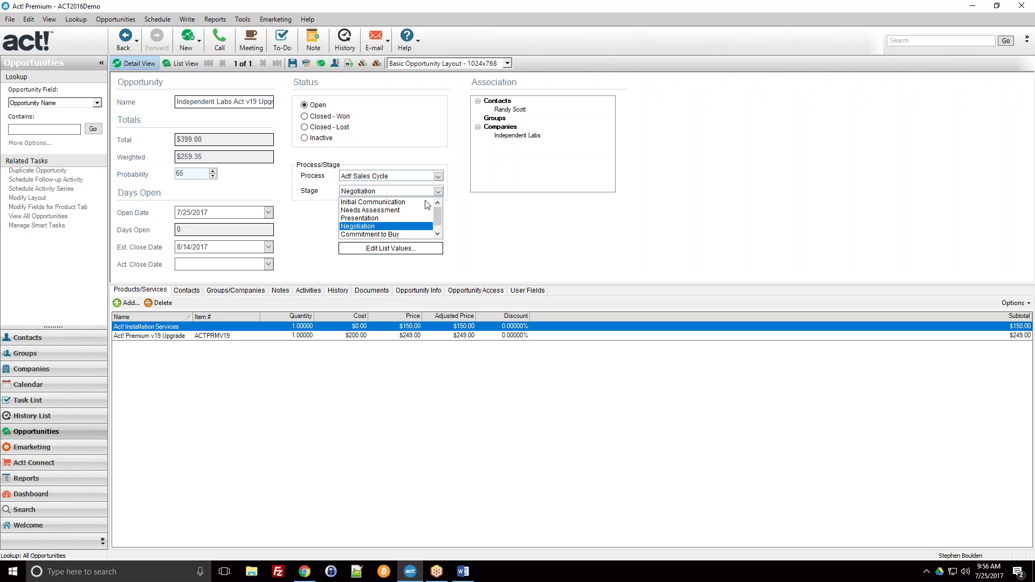
pyautogui.scroll(-1, 399, 218)
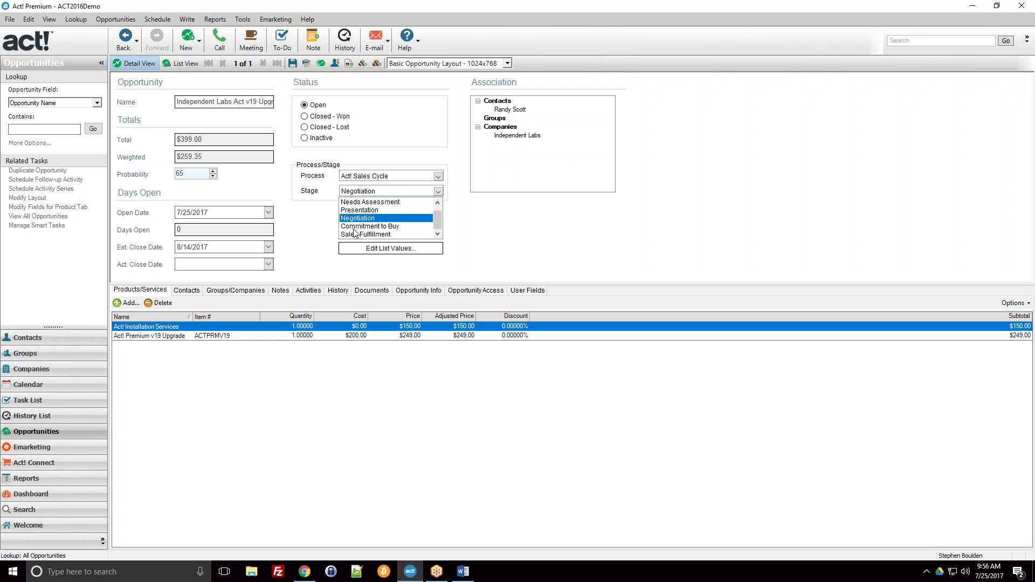
pyautogui.click(235, 191)
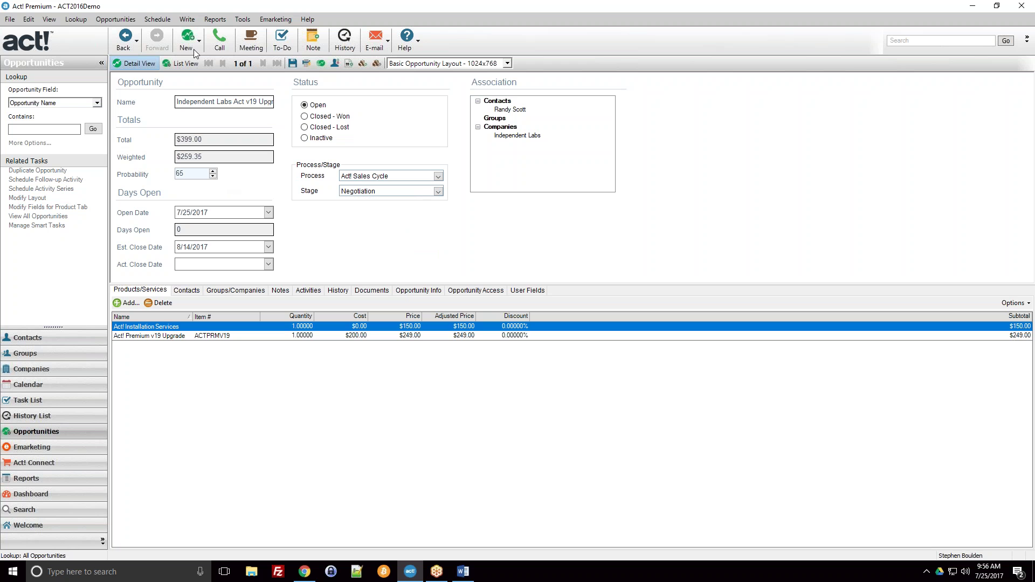
# Switch to List View, reopen the Independent Labs opportunity, and drop down its stage list
pyautogui.click(190, 72)
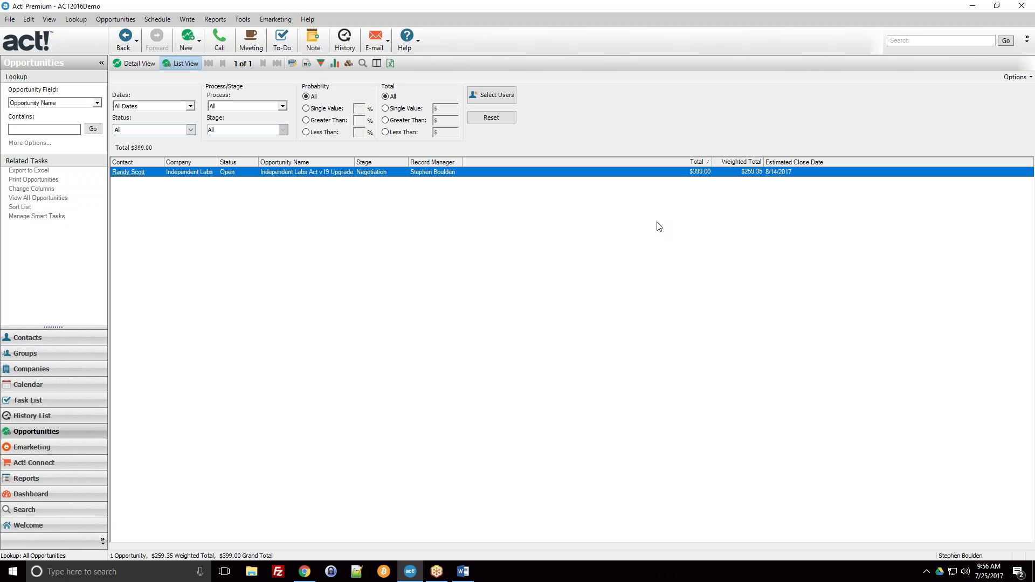
pyautogui.moveTo(748, 176)
pyautogui.doubleClick(483, 173)
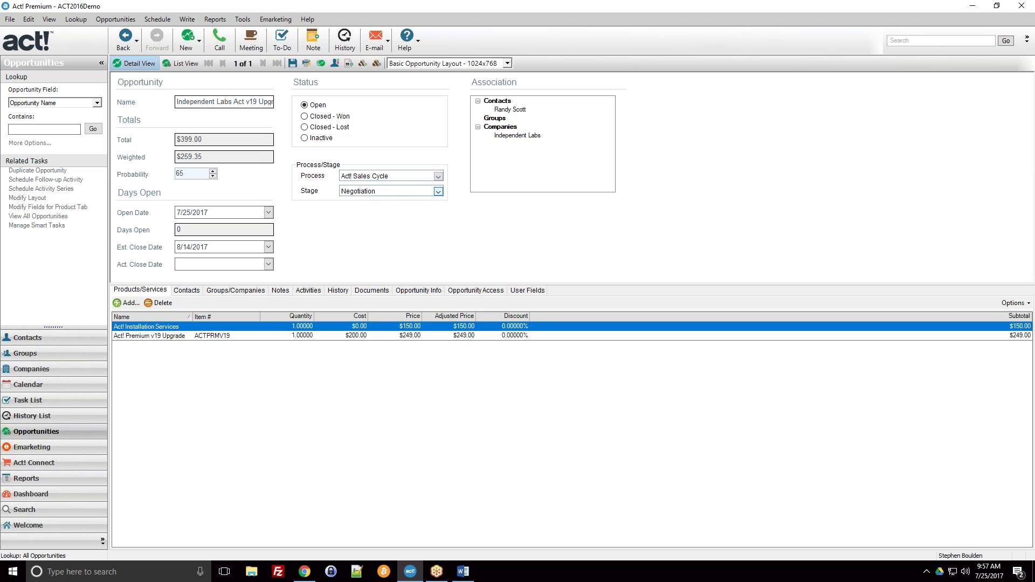
pyautogui.click(438, 192)
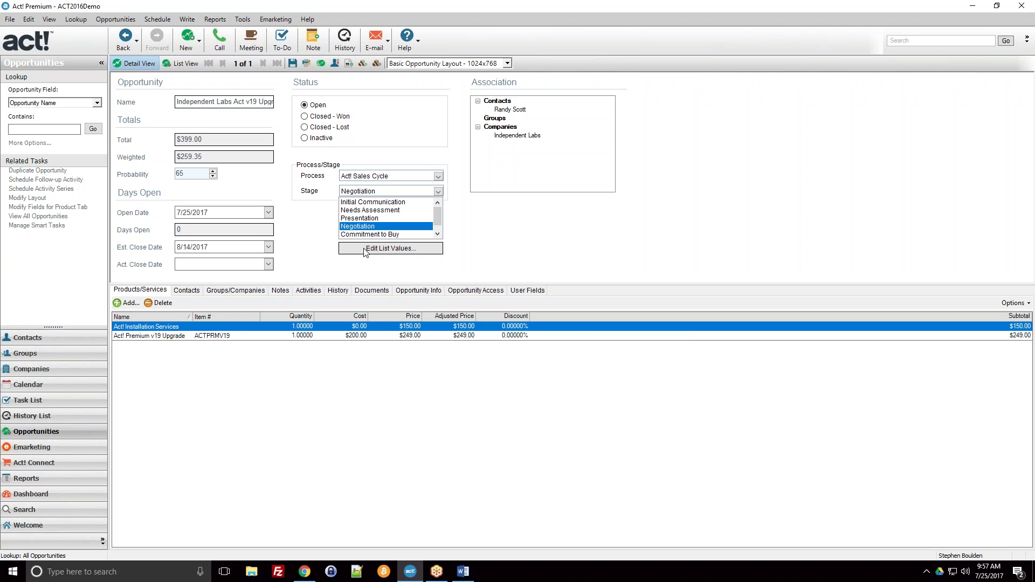
# Review the Act! Sales Cycle stages in Manage Process Lists, then close it
pyautogui.click(382, 250)
pyautogui.moveTo(434, 160); pyautogui.dragTo(569, 126)
pyautogui.click(624, 185)
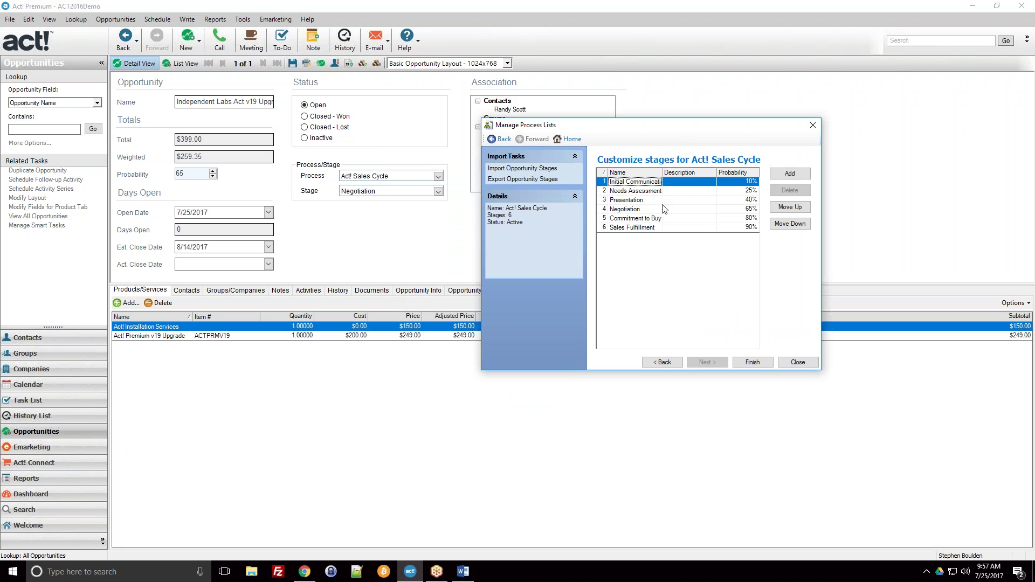
pyautogui.click(736, 191)
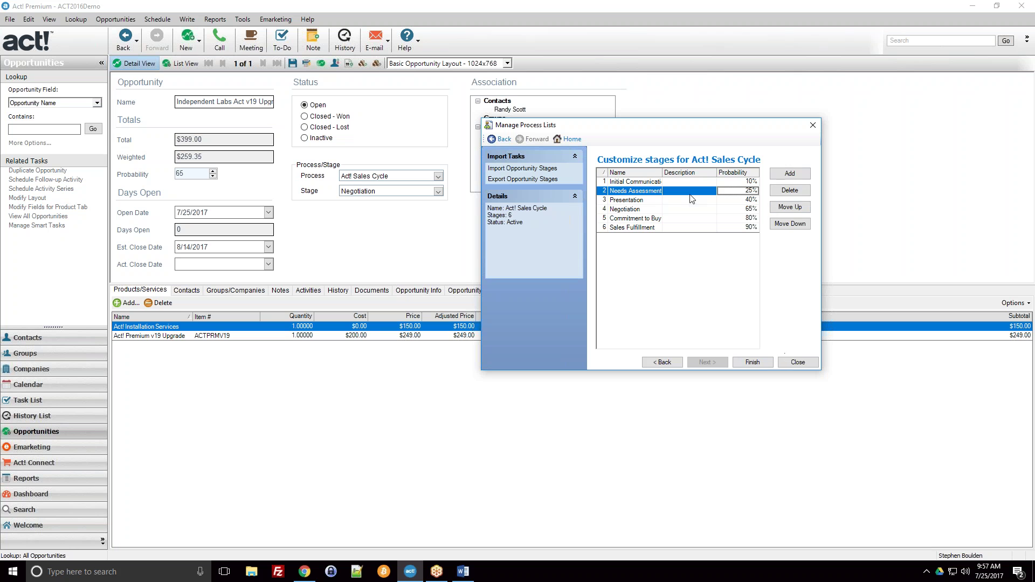
pyautogui.click(798, 362)
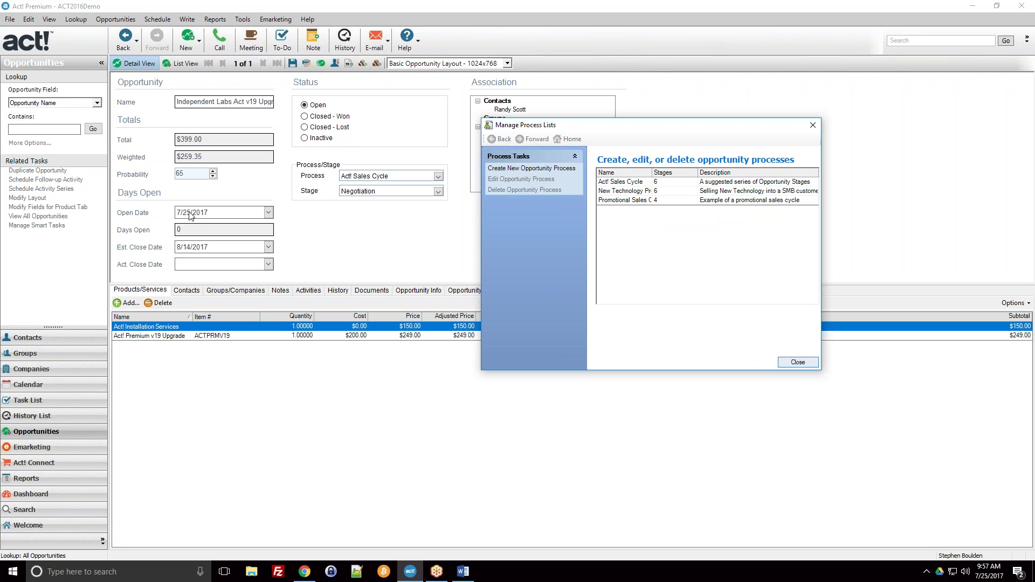
pyautogui.click(789, 365)
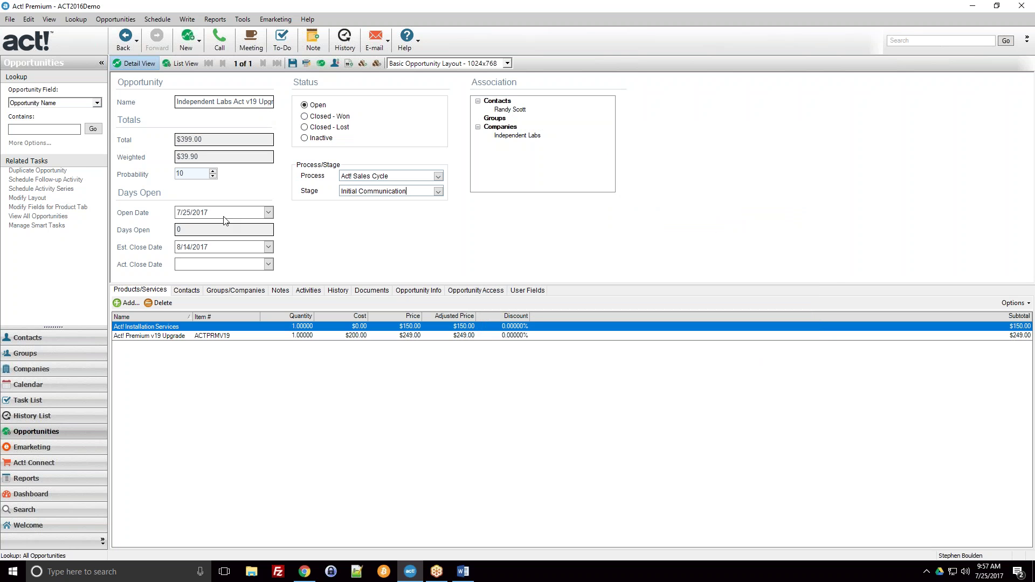
# Set the stage to Negotiation with probability 99, then view the $395.01 weighted total in List View
pyautogui.click(439, 192)
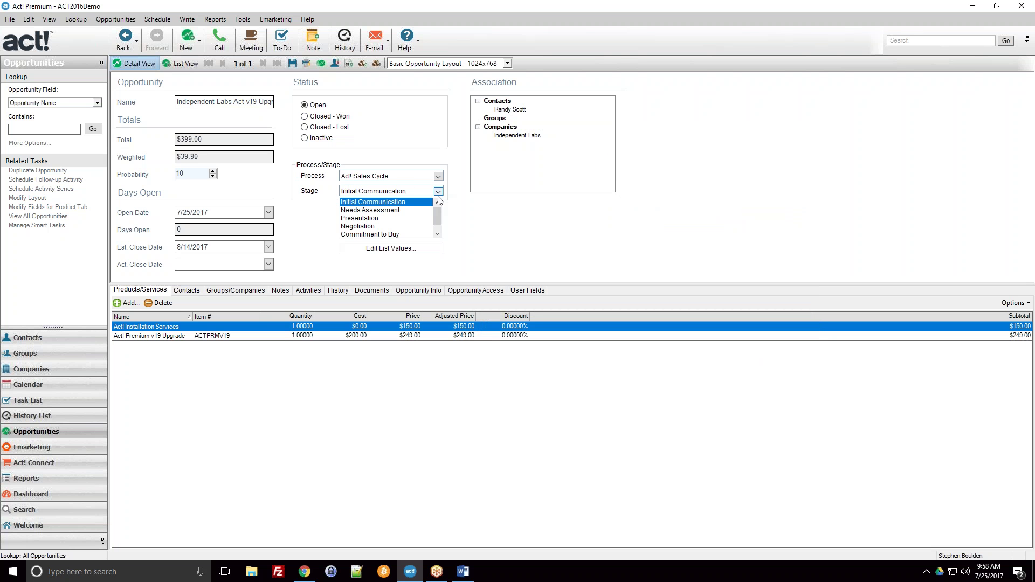
pyautogui.click(377, 227)
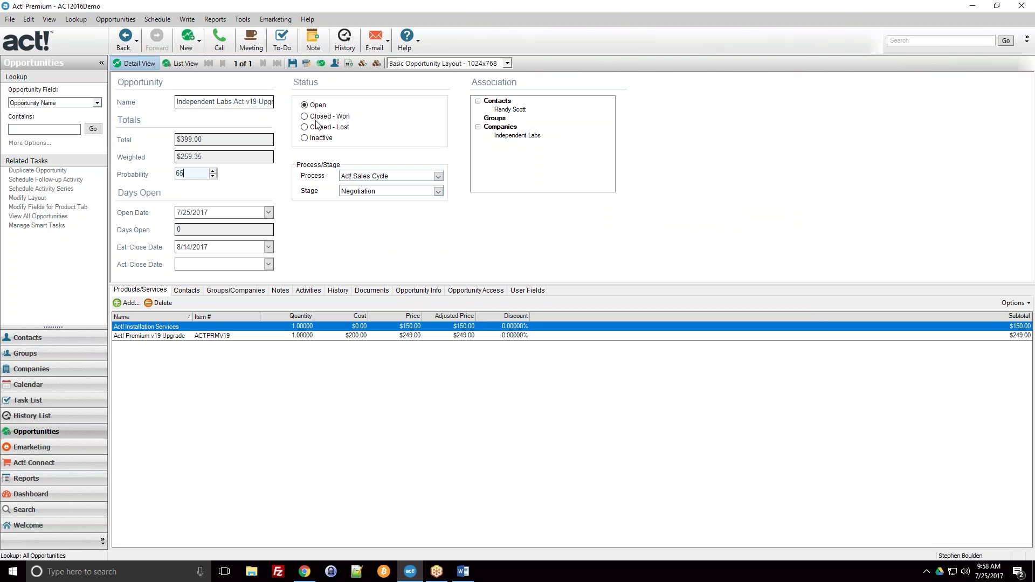
pyautogui.moveTo(184, 173); pyautogui.dragTo(170, 181)
pyautogui.write('99')
pyautogui.press('Tab')
pyautogui.click(173, 65)
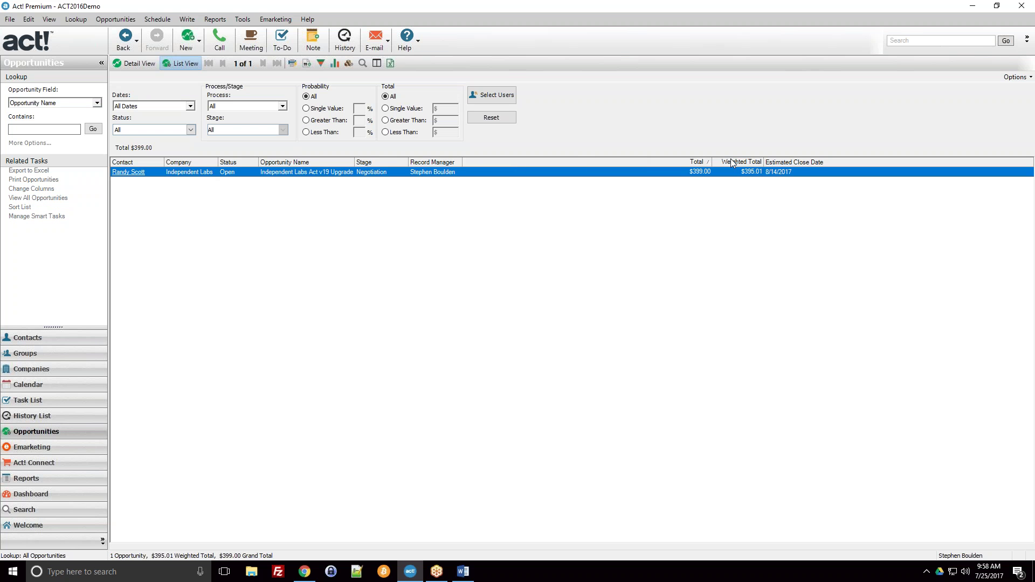
# Sort the opportunity list by Total, then by Weighted Total ($395.01 weighted)
pyautogui.click(688, 162)
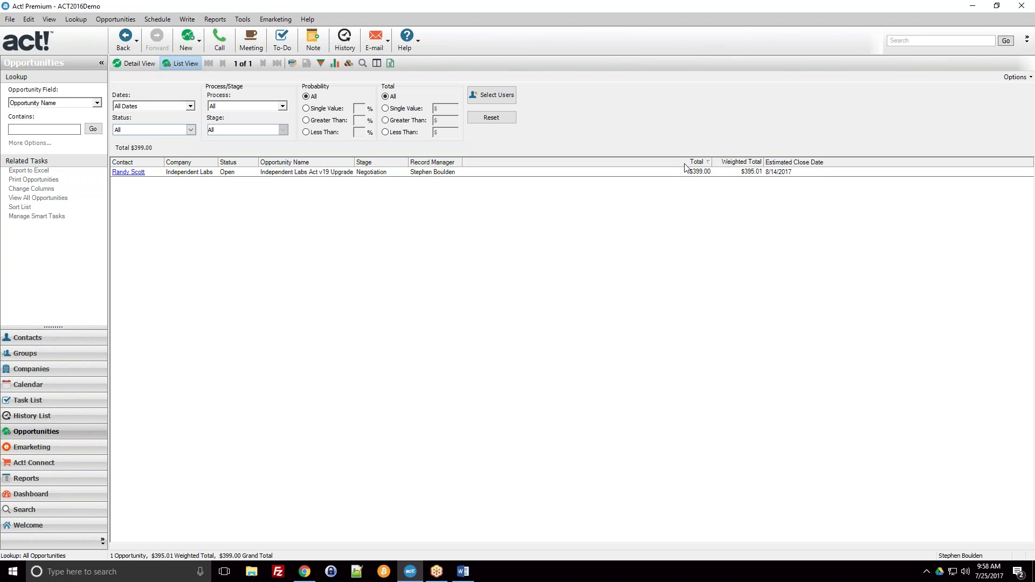
pyautogui.click(728, 162)
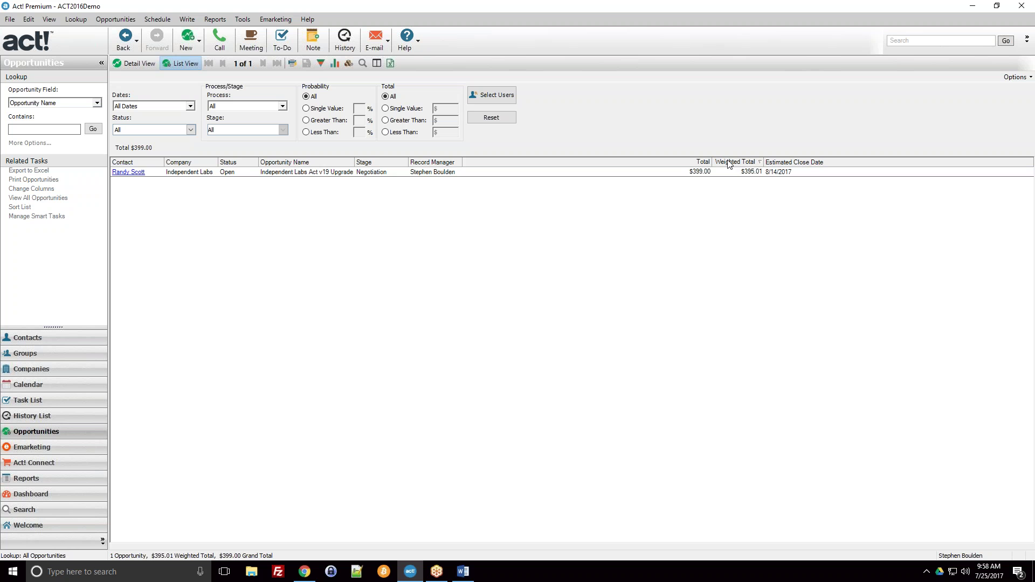